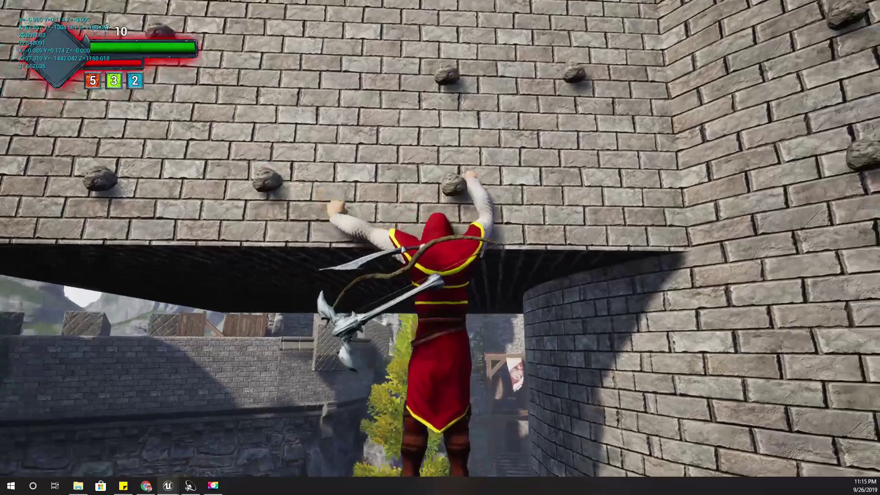
Test the climbing character's sideways hops between the wall holds in both directions, and leave the play session.
key("a")
key("a")
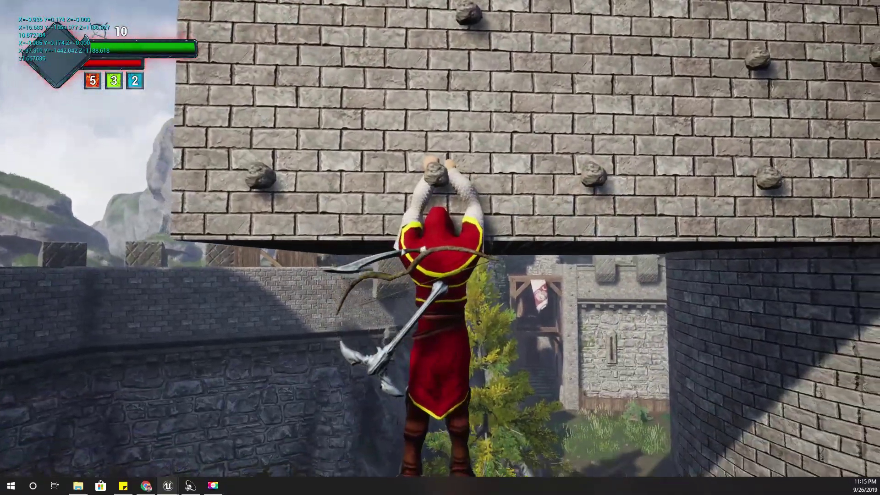
key("d")
key("d")
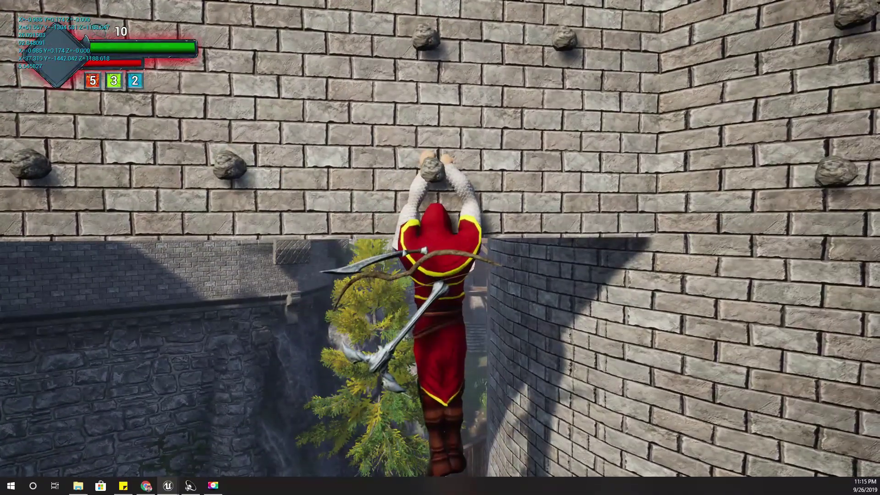
key("shift+F1")
key("Escape")
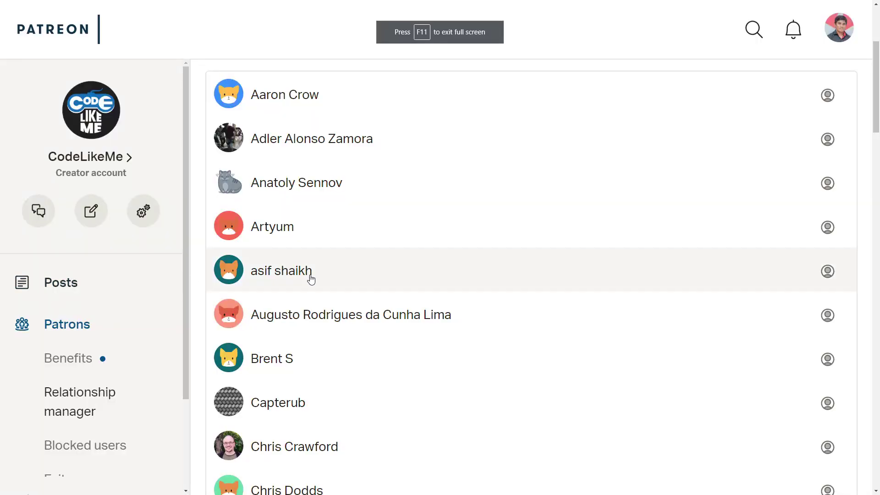
Switch to Patreon and look through the full list of active patrons, including the second page.
scroll(326, 281, "down", 10)
scroll(327, 281, "down", 18)
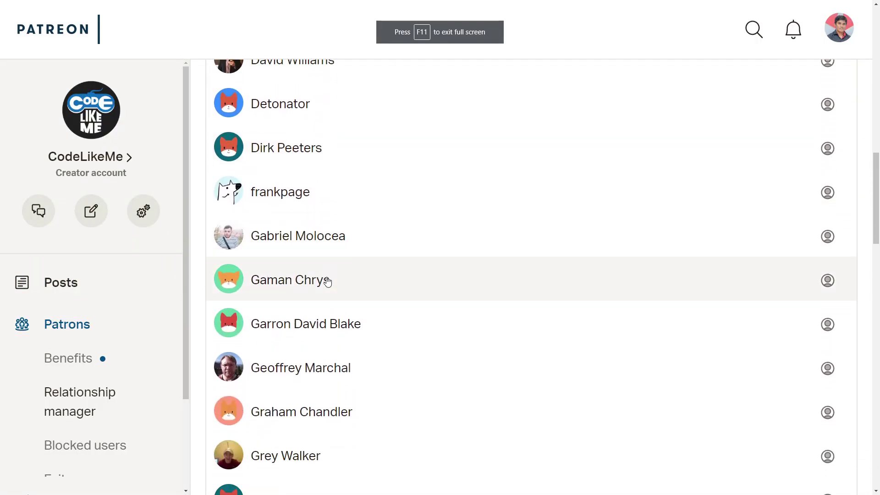
scroll(343, 313, "down", 12)
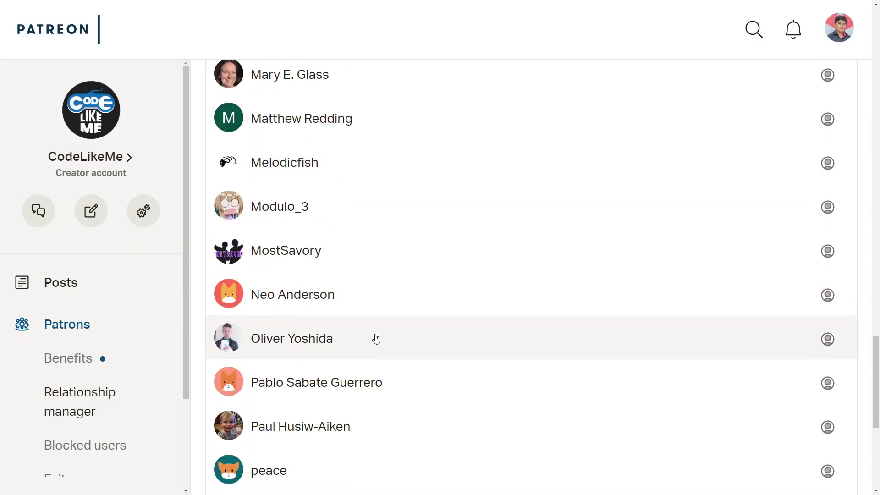
left_click(542, 426)
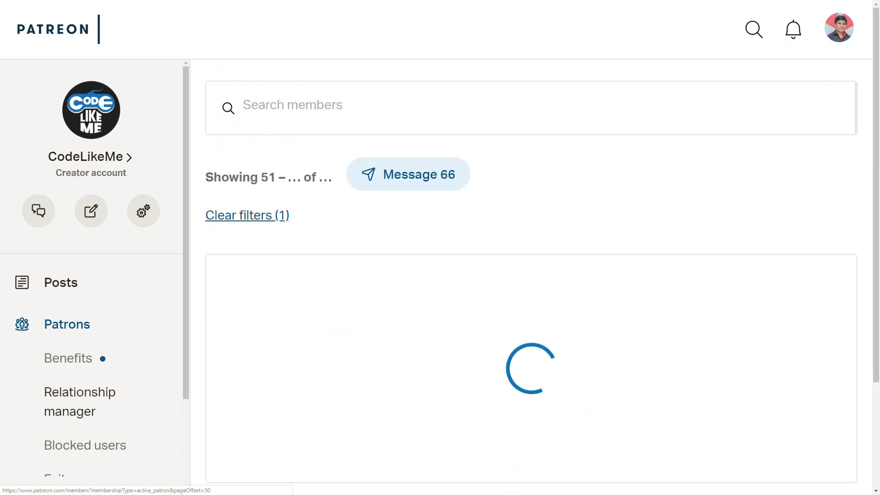
scroll(480, 235, "down", 4)
scroll(479, 234, "down", 9)
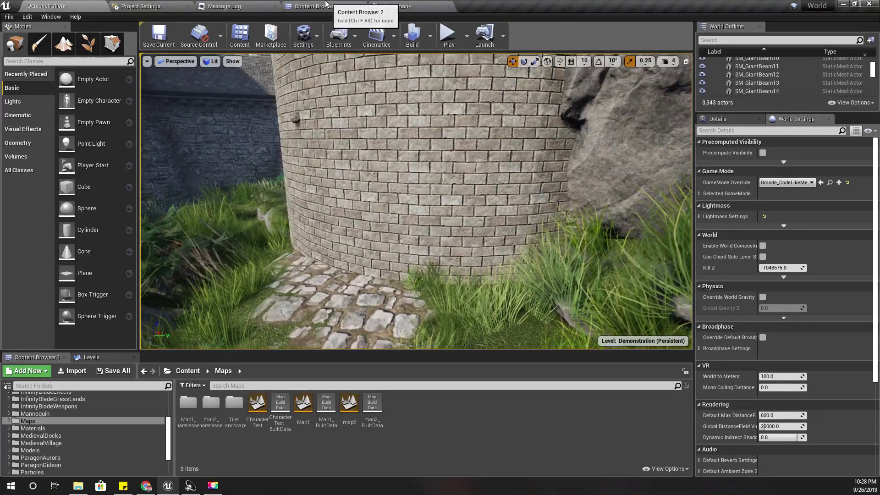
Switch to Unreal Editor and open Knight_RM_PhysicsAsset from the Character/Knight content folder.
left_click(311, 6)
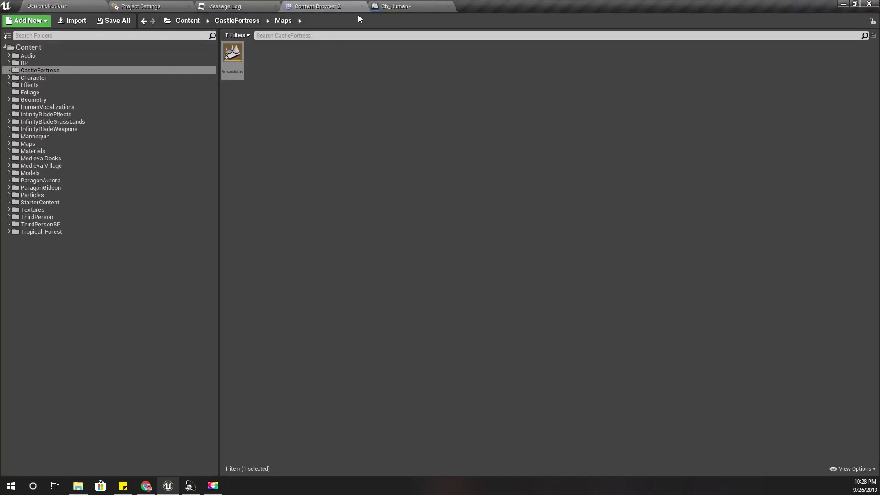
left_click(394, 5)
left_click(209, 46)
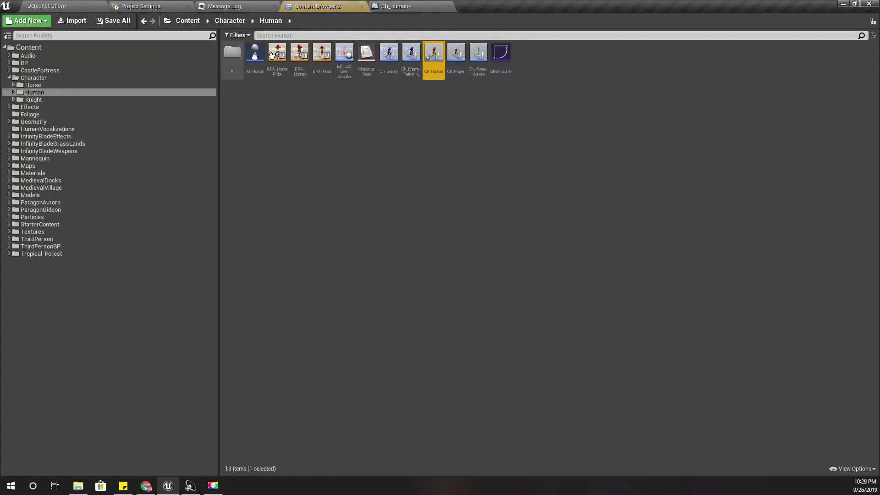
left_click(37, 98)
double_click(612, 52)
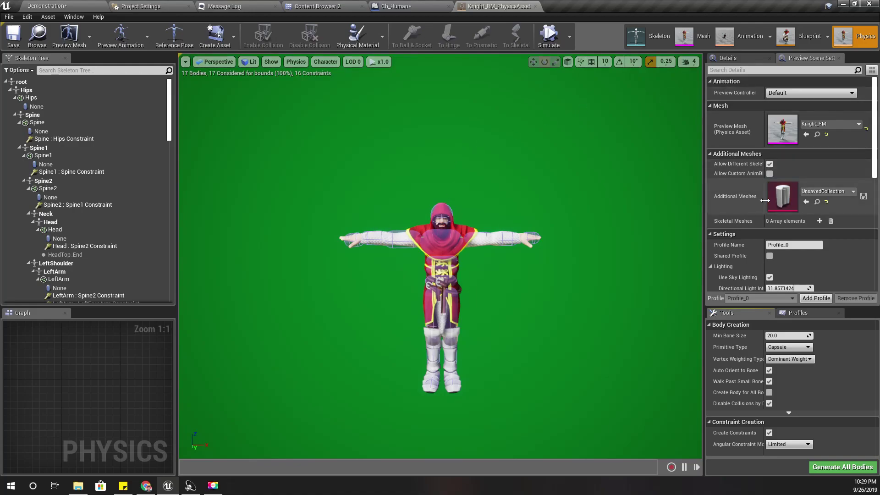
Show the environment in the preview scene, with Directional Light Intensity at 3.0 and Sky Light Intensity at 1.380953.
scroll(770, 210, "down", 6)
scroll(770, 209, "down", 1)
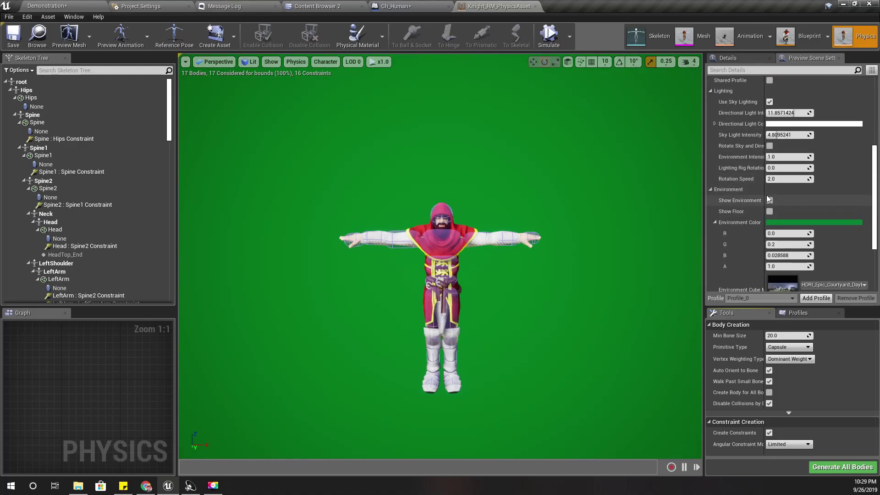
left_click(769, 200)
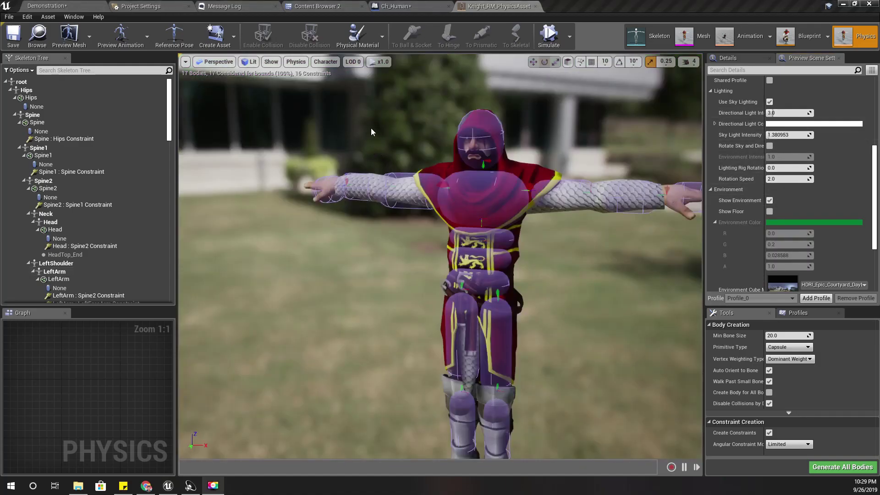
Set the Physics Type of both hand and both foot bodies to Kinematic, and briefly run the physics simulation.
right_click_drag(381, 145, 391, 148)
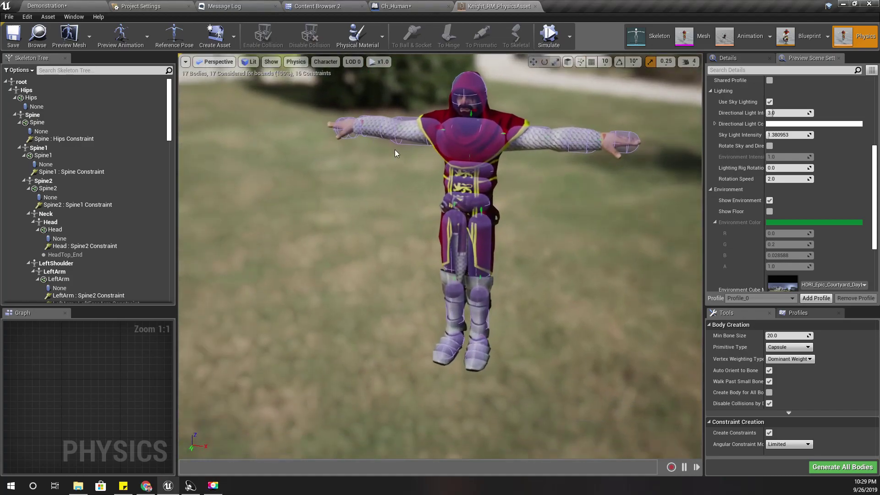
left_click(342, 125)
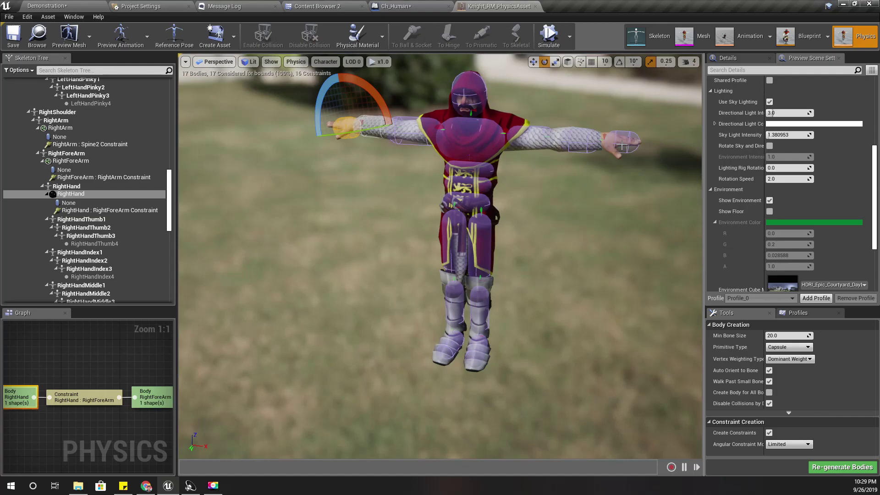
left_click(623, 142, "ctrl")
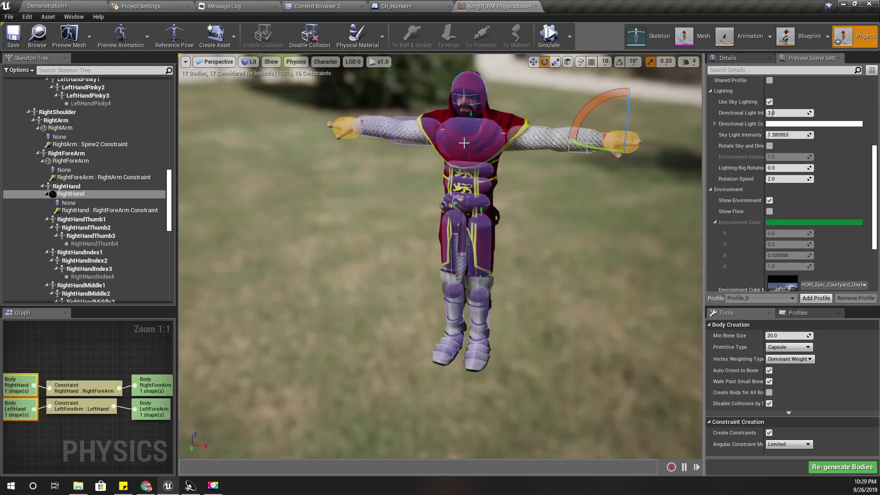
left_click(467, 83, "ctrl")
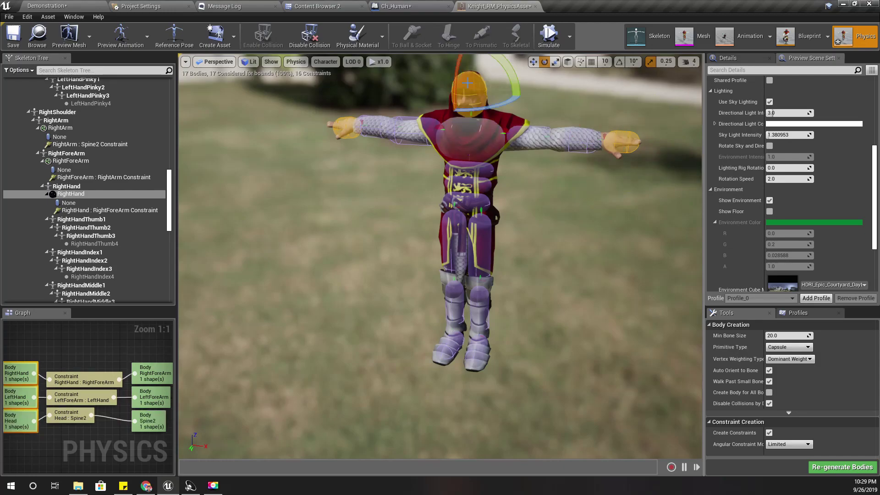
left_click(443, 352, "ctrl")
left_click(476, 356, "ctrl")
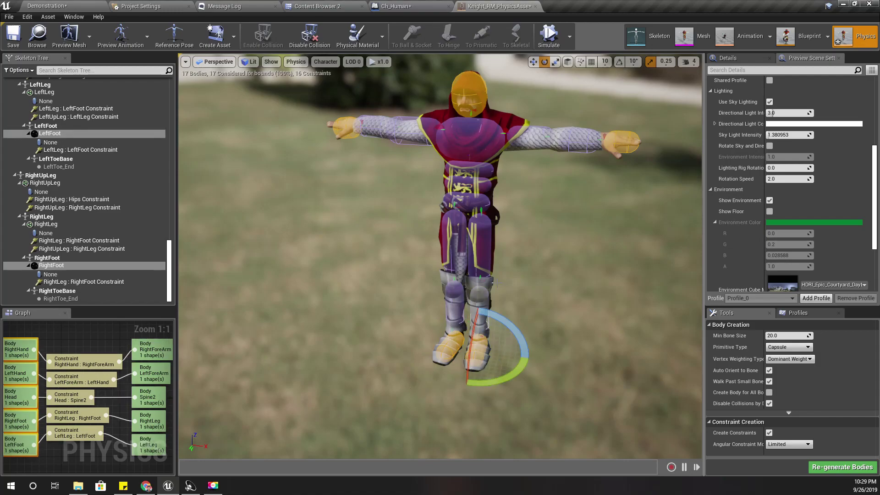
left_click(469, 87, "ctrl")
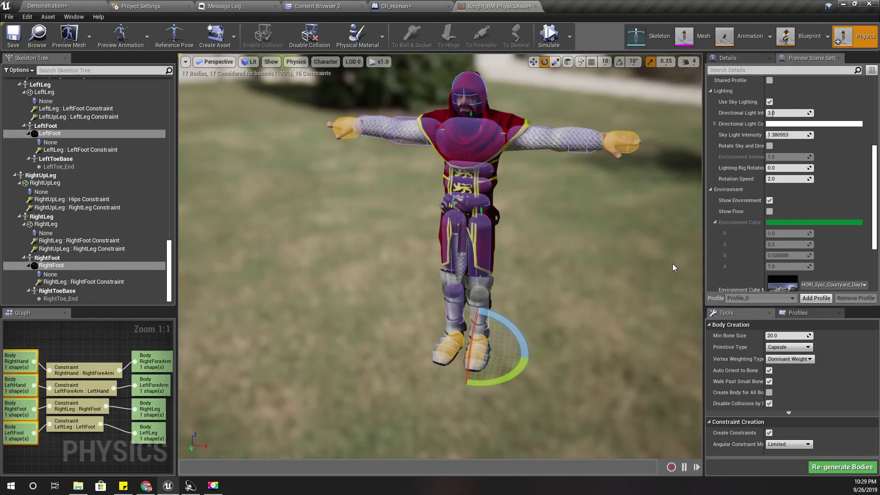
scroll(762, 106, "up", 10)
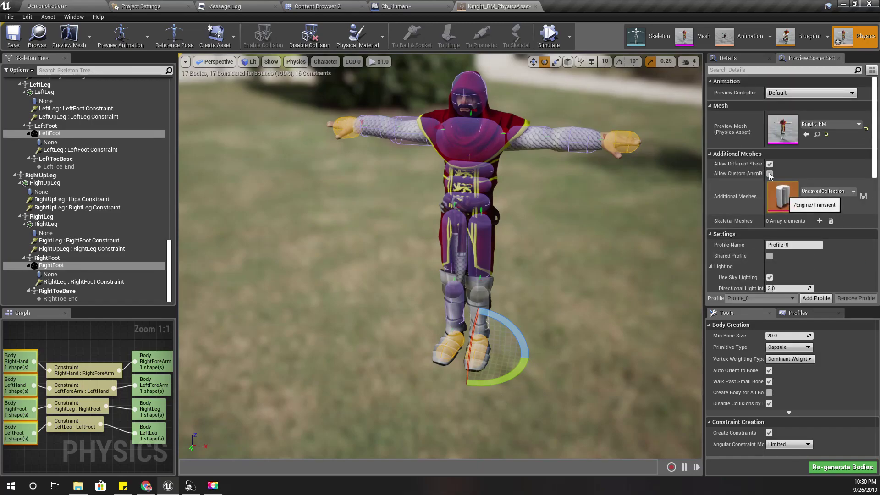
left_click(728, 58)
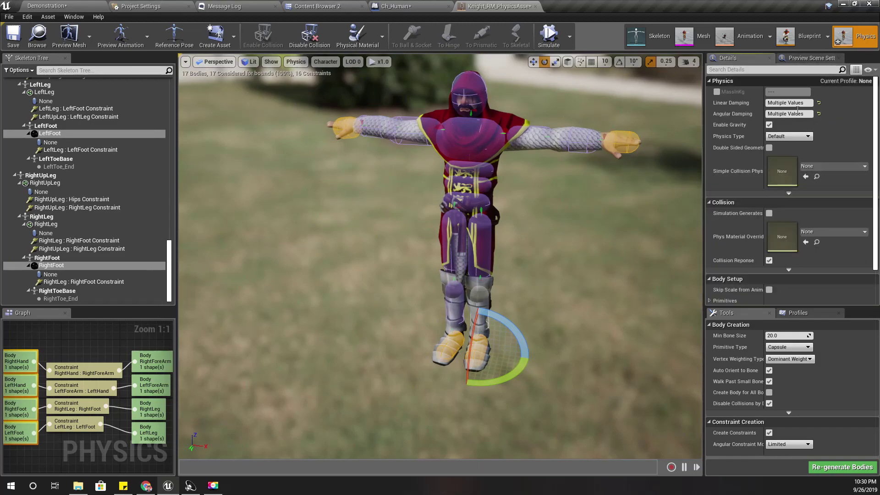
left_click(778, 141)
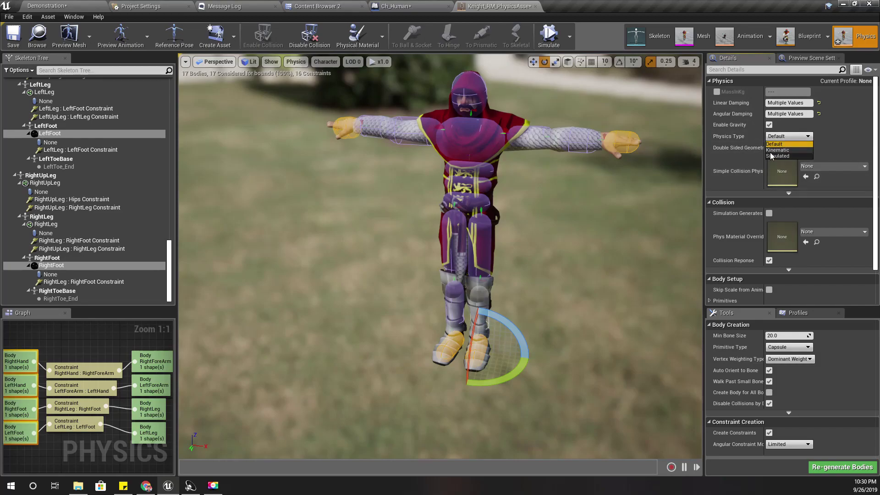
left_click(774, 150)
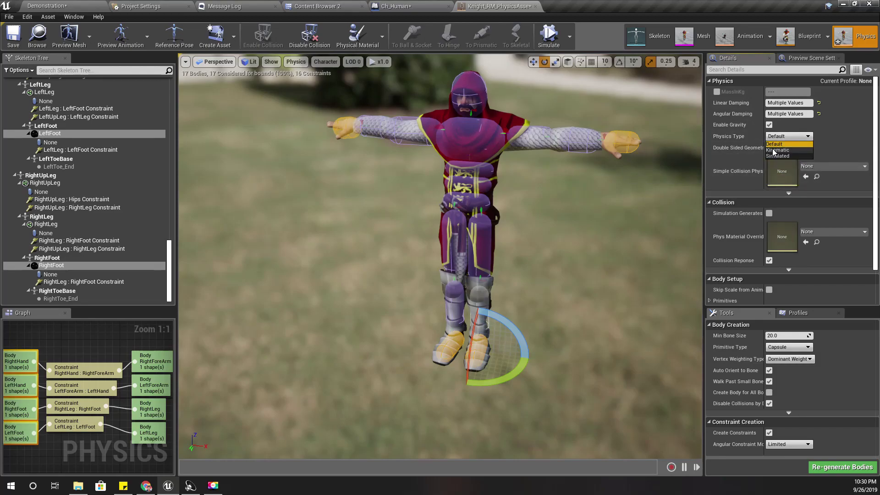
left_click(549, 37)
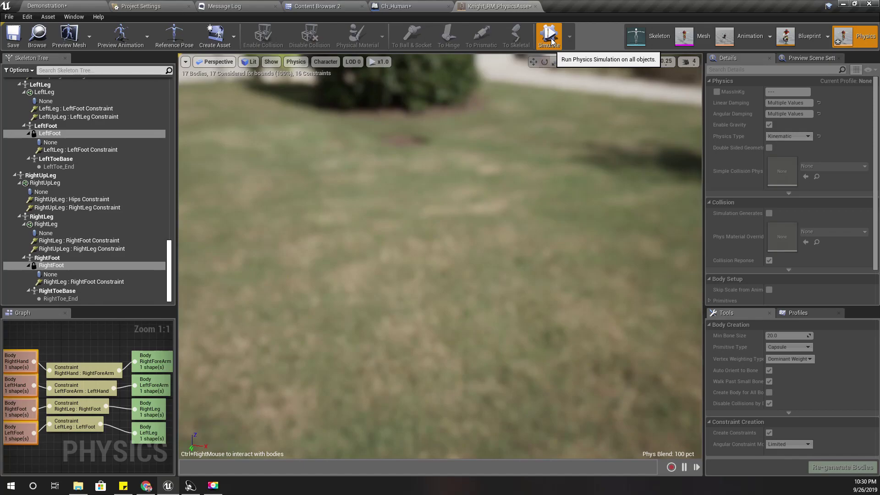
left_click(550, 39)
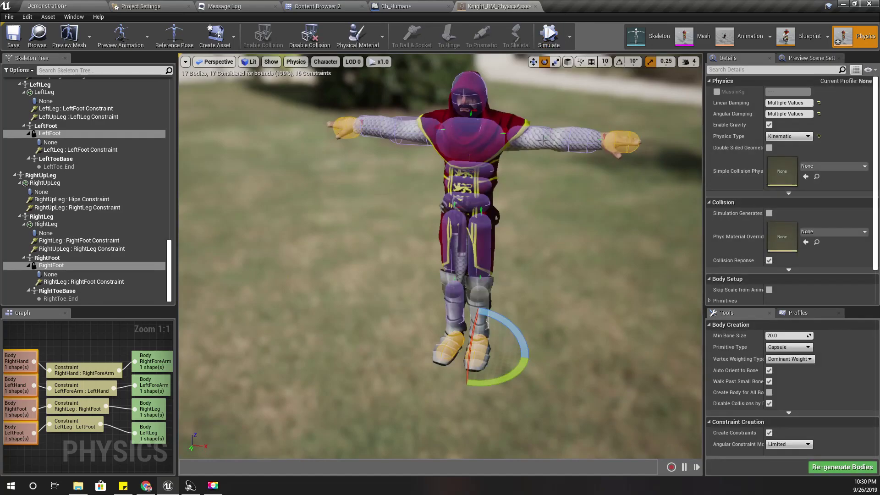
Set the Physics Type of the knight's Hips body to Kinematic.
left_click(469, 200)
left_click(777, 136)
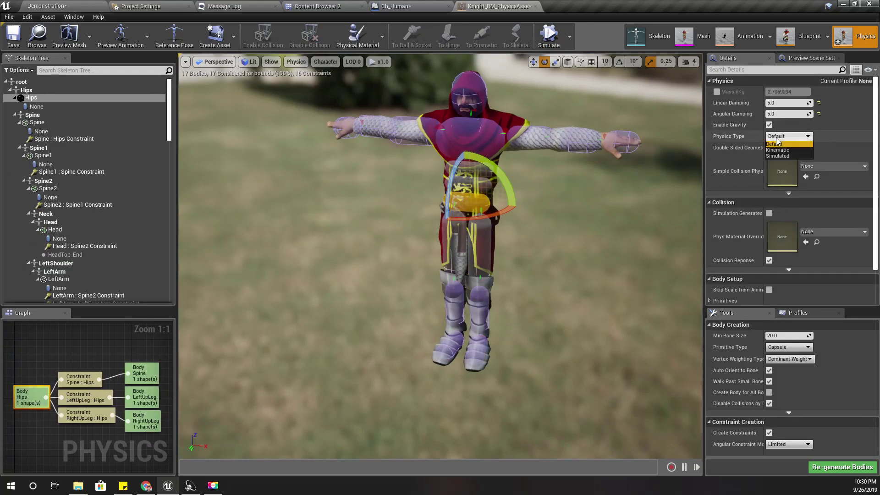
left_click(781, 151)
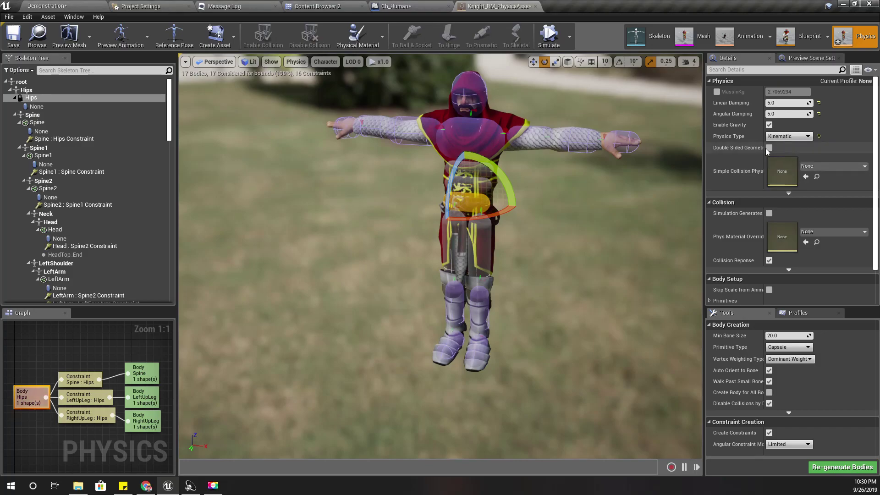
Run the physics simulation and pull the knight's limbs and torso in several directions to test how the bodies react.
left_click(549, 37)
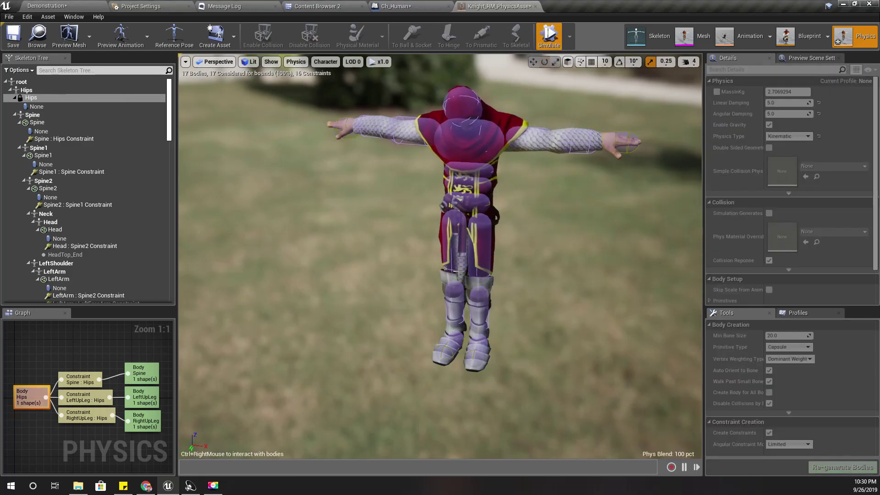
right_click_drag(434, 259, 214, 152, "ctrl")
right_click_drag(482, 264, 688, 205, "ctrl")
left_click_drag(486, 195, 469, 194)
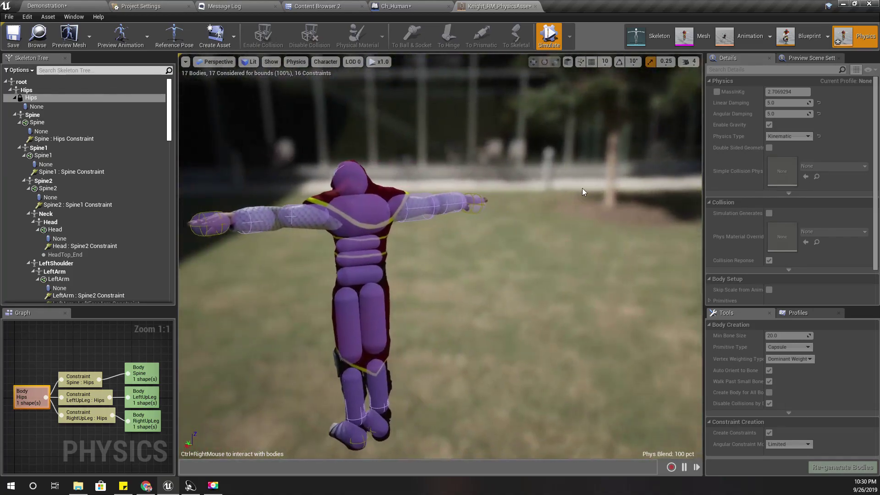
scroll(469, 195, "up", 3)
right_click_drag(469, 194, 444, 131)
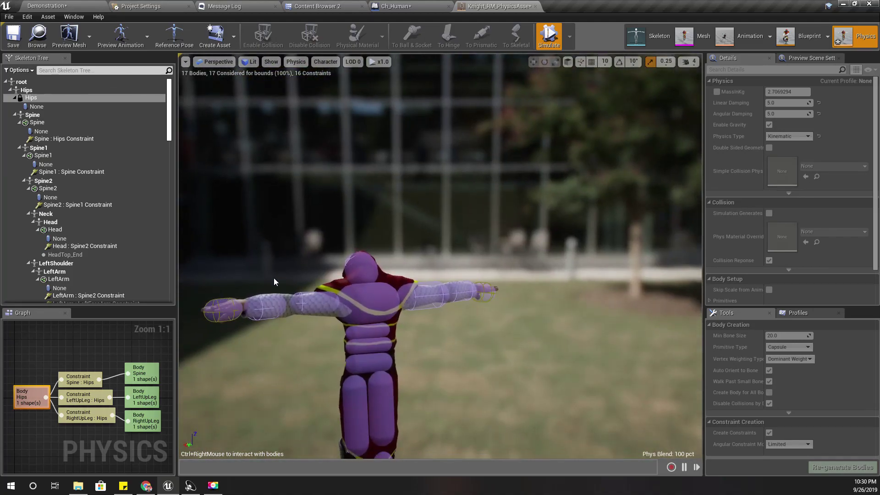
right_click_drag(273, 298, 258, 360, "ctrl")
right_click_drag(308, 313, 275, 422, "ctrl")
left_click_drag(570, 447, 518, 461)
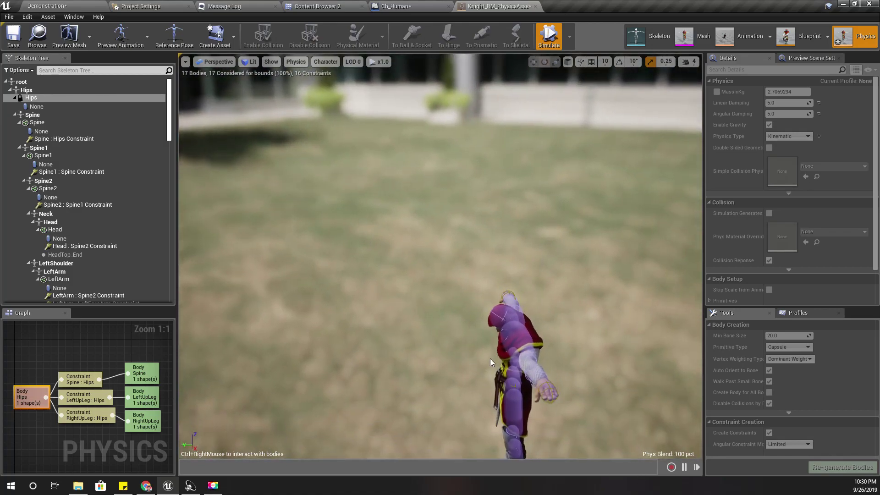
right_click_drag(516, 336, 652, 327, "ctrl")
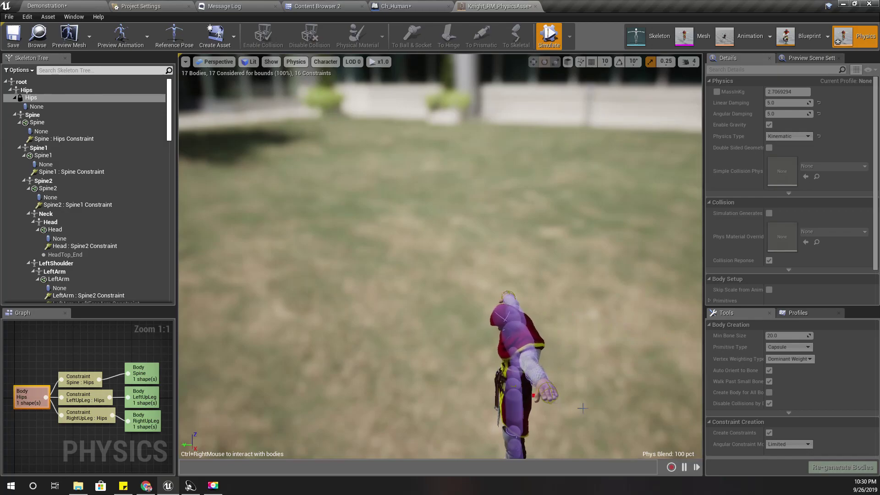
right_click_drag(504, 426, 434, 415, "ctrl")
left_click_drag(437, 416, 559, 422, "alt")
left_click_drag(447, 391, 426, 341, "alt")
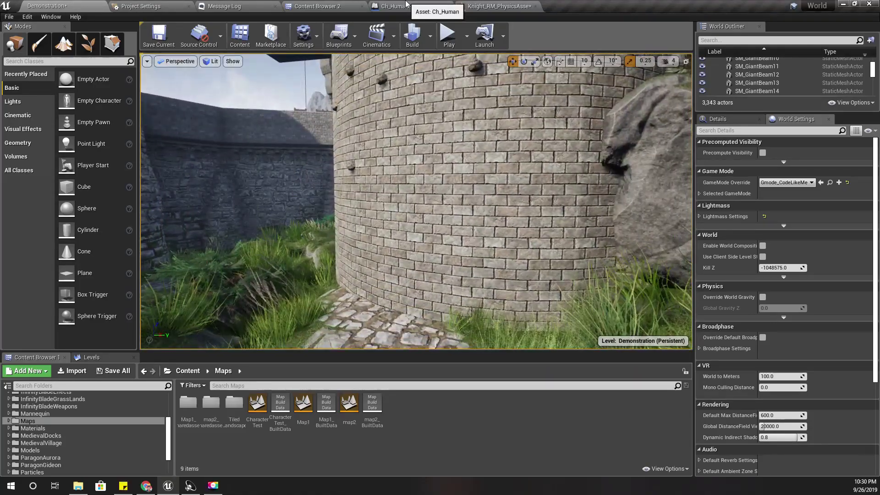
Find the idle animations and preview Hanging_Idle on the knight in the Knight_RM physics asset.
left_click(398, 6)
left_click(497, 6)
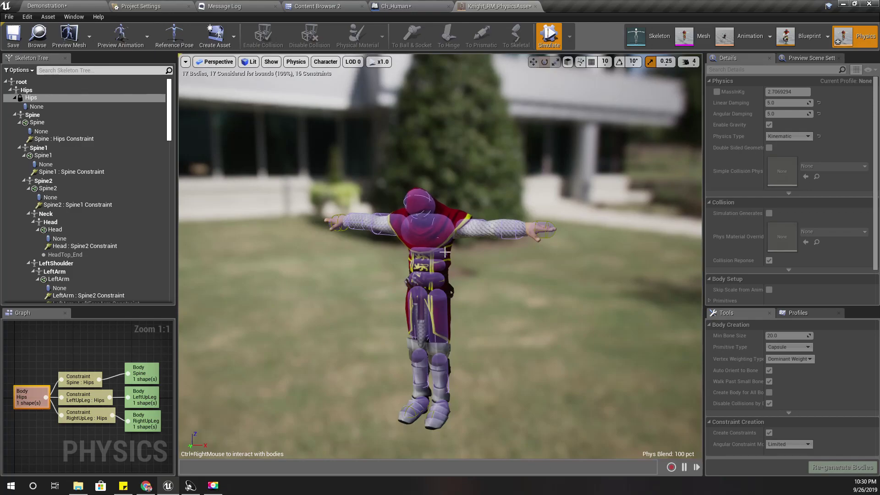
left_click(84, 43)
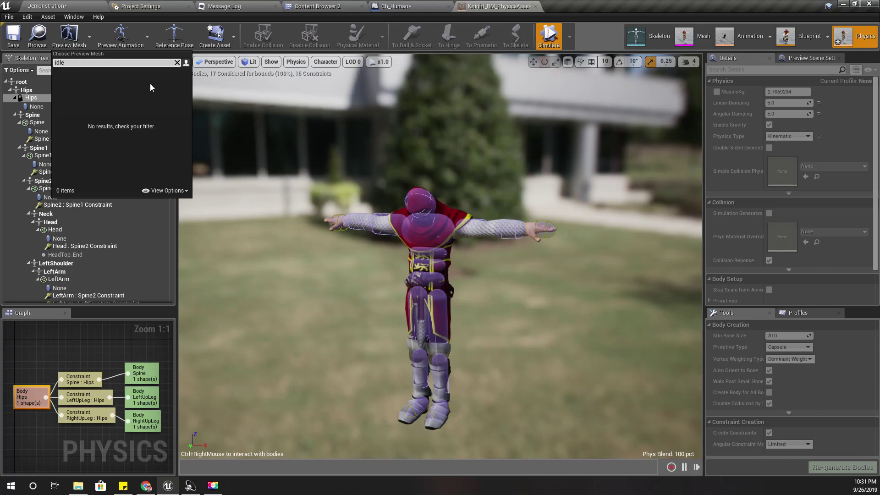
left_click(121, 37)
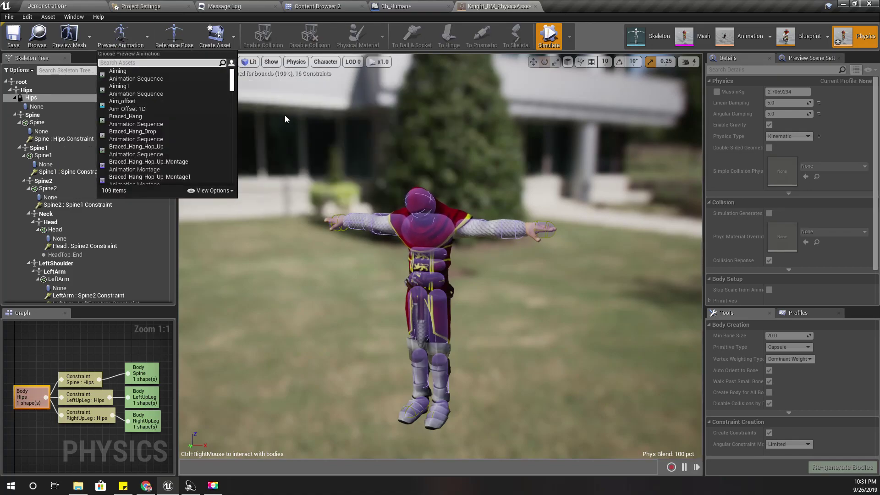
type("idle")
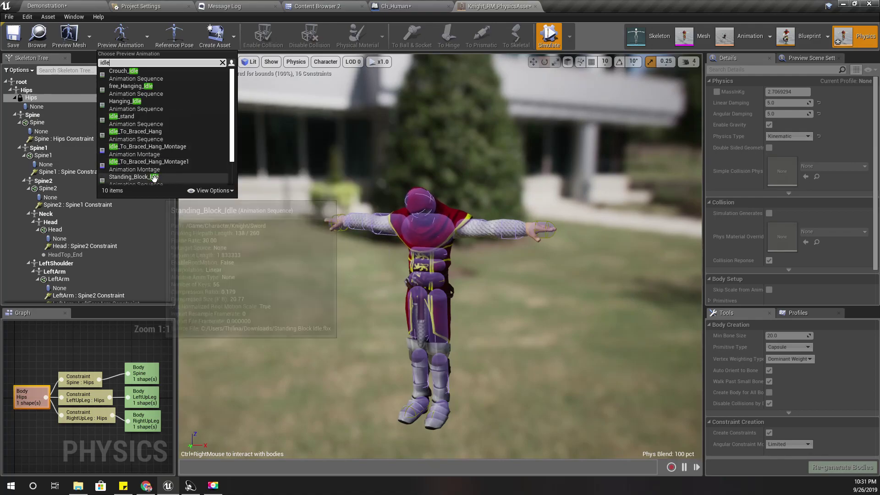
scroll(164, 162, "down", 2)
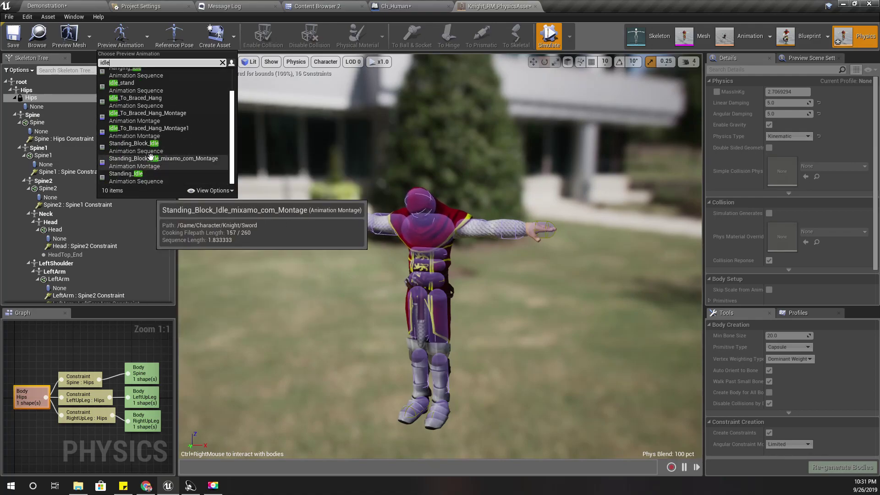
scroll(154, 156, "up", 1)
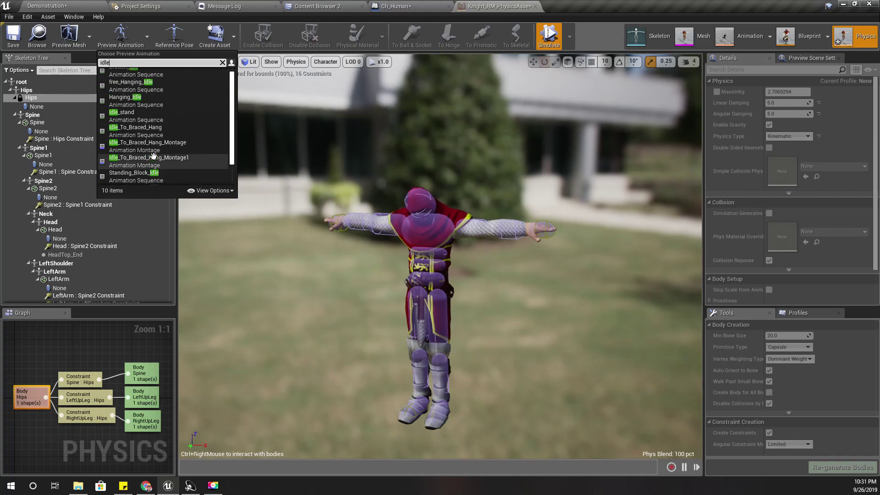
left_click(126, 84)
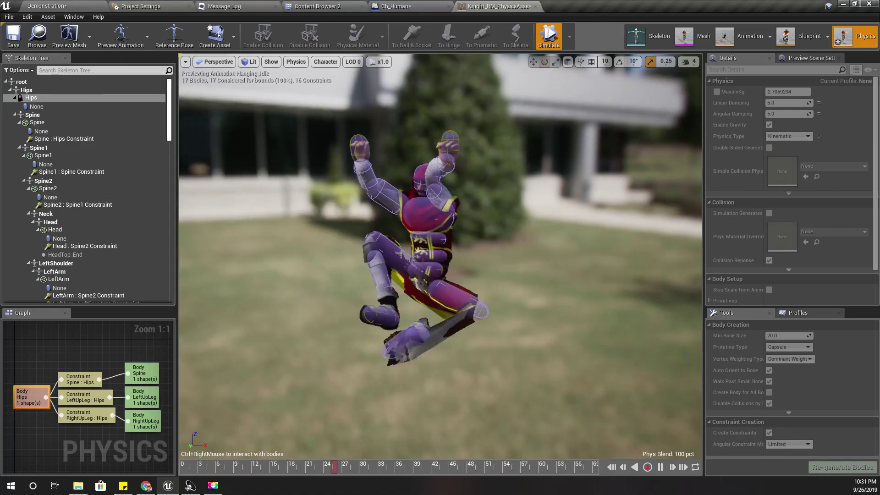
Pull the knight's legs from several angles while Hanging_Idle is simulated, and stop the simulation.
right_click_drag(273, 175, 215, 176)
right_click_drag(487, 272, 607, 260)
right_click_drag(495, 281, 610, 334)
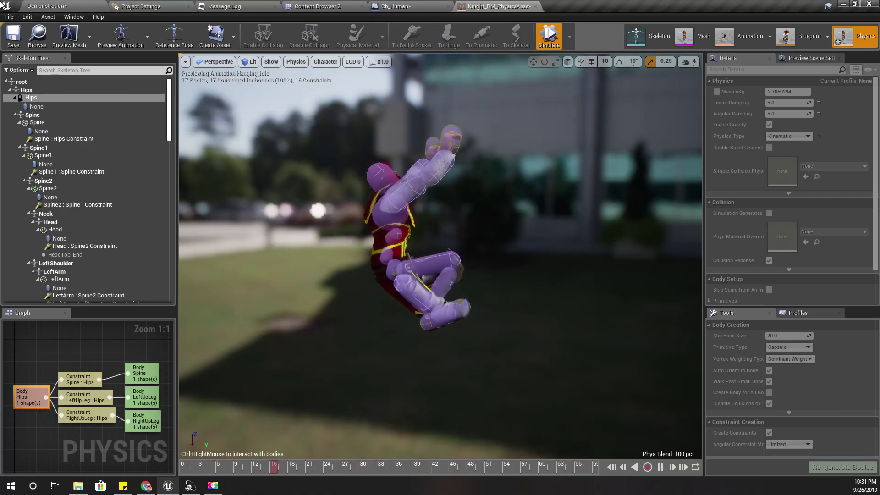
right_click_drag(504, 275, 467, 304)
key("w")
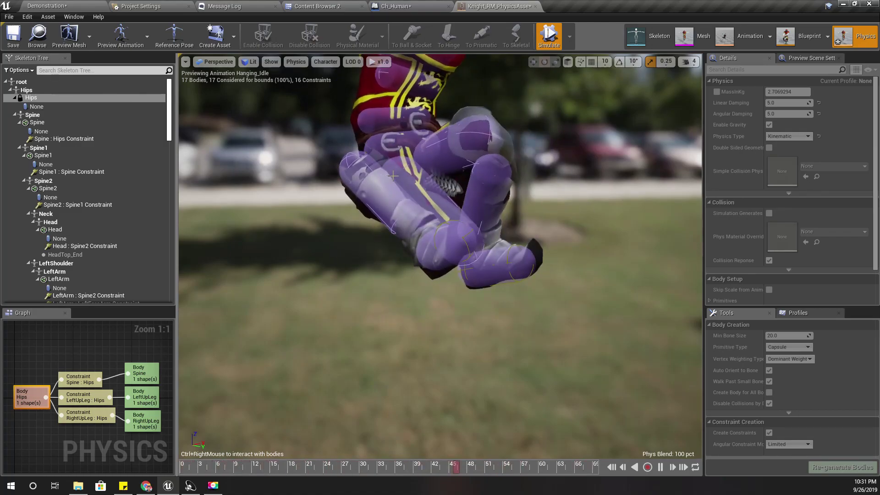
mouse_move(352, 184)
right_mouse_down("ctrl")
mouse_move(573, 95)
mouse_move(581, 134)
mouse_move(485, 115)
mouse_move(394, 112)
right_mouse_up("ctrl")
key("s")
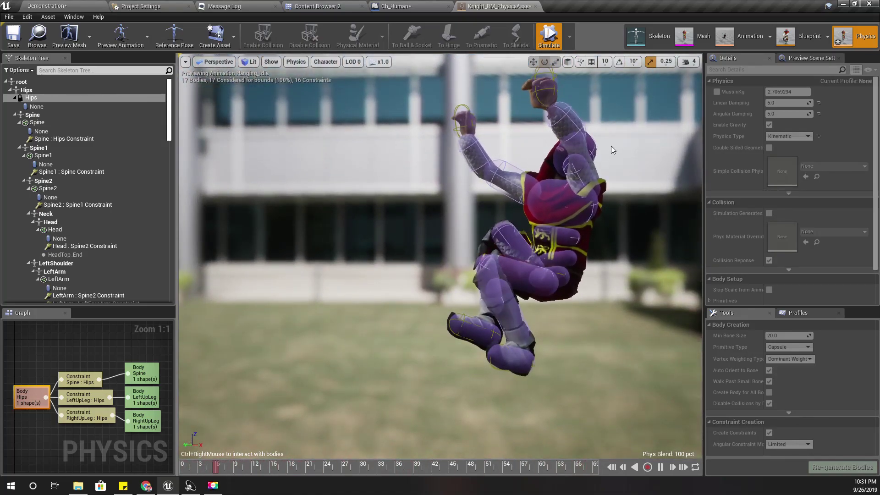
left_click(545, 36)
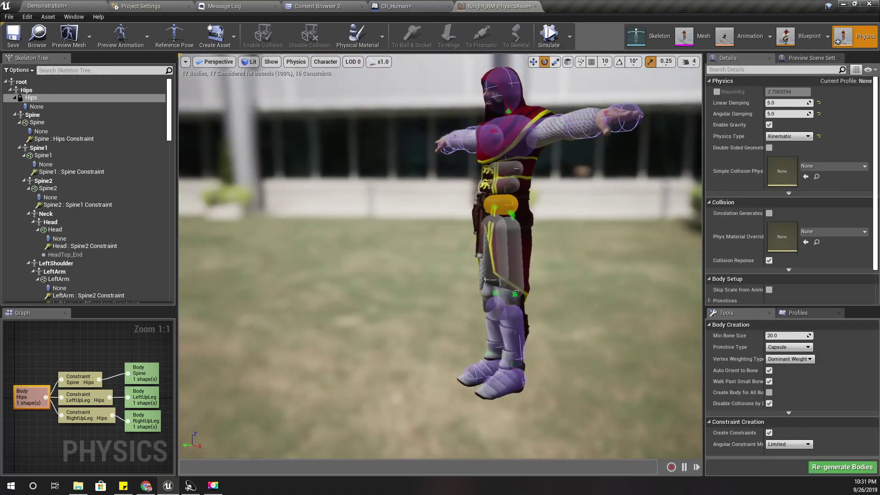
Preview the Idle_stand animation without simulation and switch the preview back to Hanging_Idle for comparison.
right_click_drag(519, 259, 521, 259)
right_click_drag(553, 303, 548, 289)
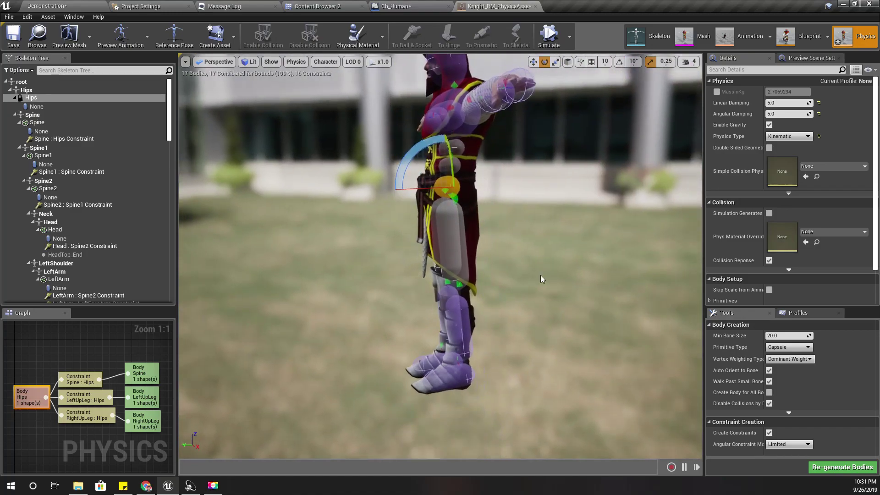
left_click(121, 35)
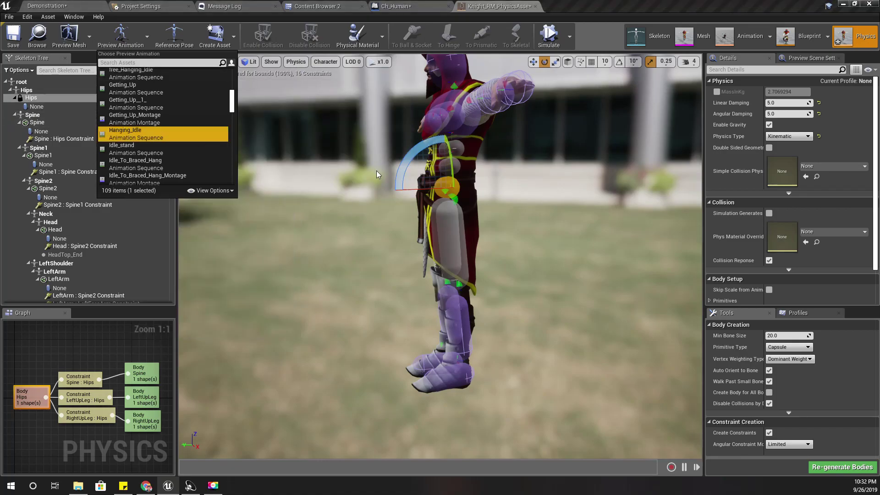
left_click(153, 147)
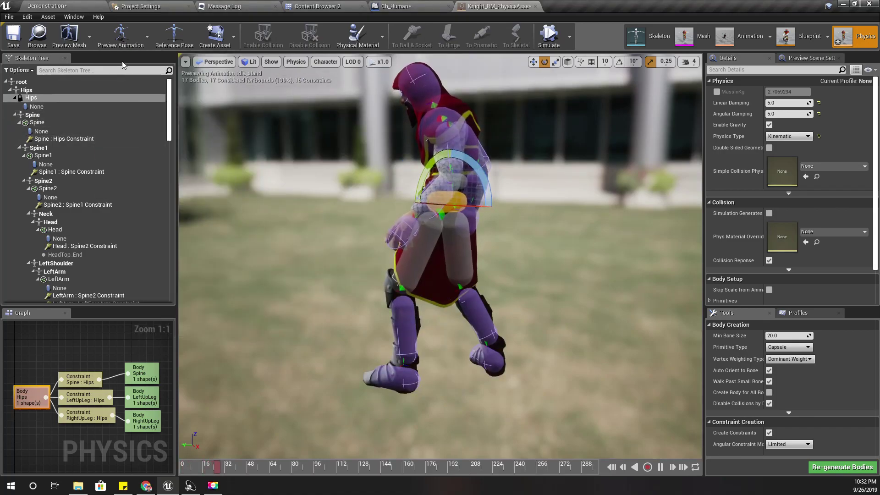
left_click(121, 38)
left_click(134, 115)
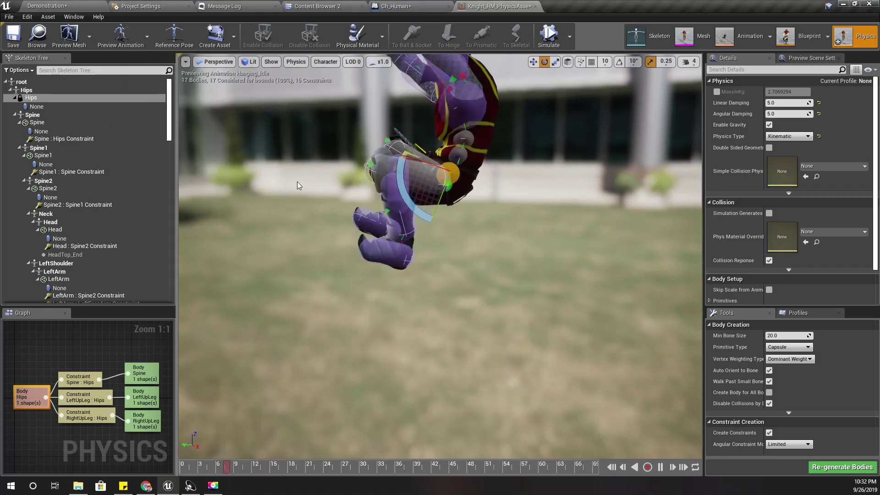
Inspect the RightUpLeg and RightLeg bodies up close in the hanging pose.
right_click_drag(380, 225, 465, 252)
left_click(470, 252)
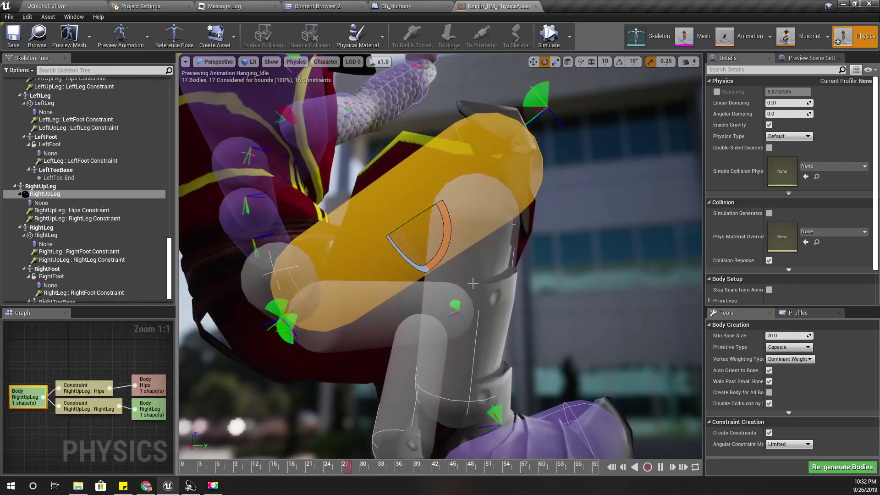
left_click(473, 279)
scroll(461, 316, "down", 5)
scroll(461, 315, "up", 4)
right_click_drag(461, 316, 197, 309)
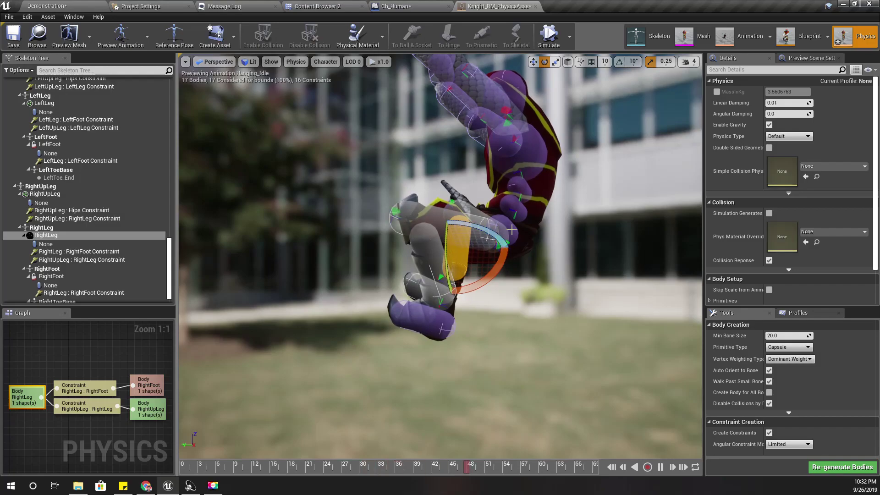
Run a selected-only simulation on the LeftUpLeg body, pull the lower leg to test it, and stop the simulation.
left_click(443, 221)
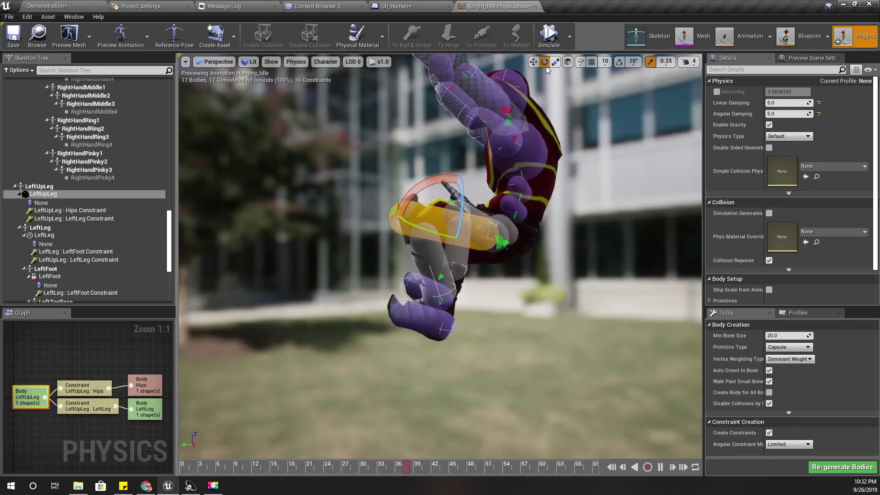
left_click(569, 39)
left_click(589, 76)
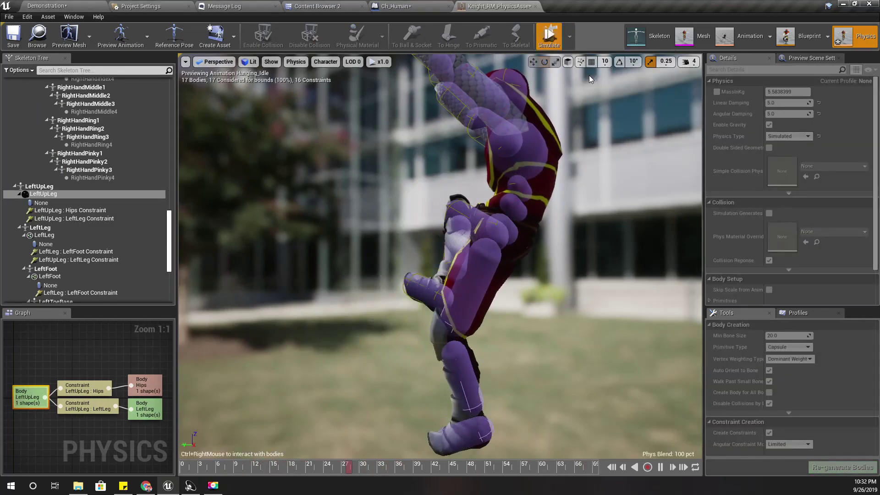
right_click_drag(466, 282, 408, 18, "ctrl")
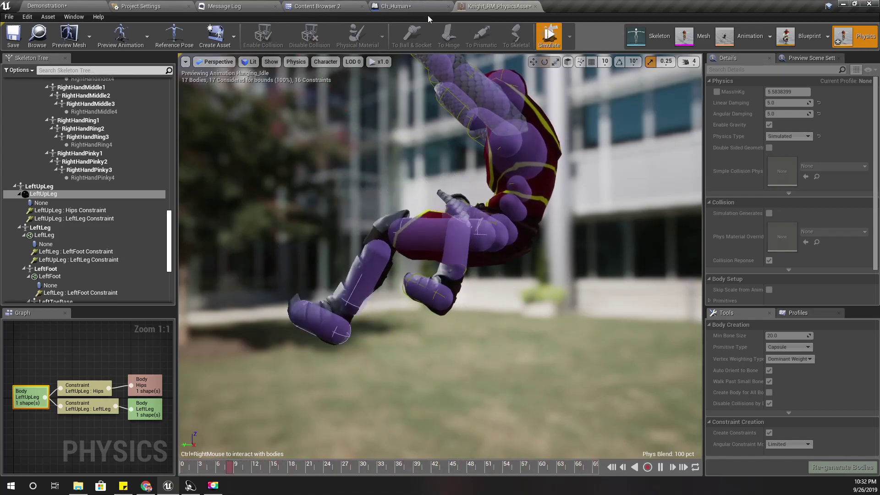
left_click(550, 36)
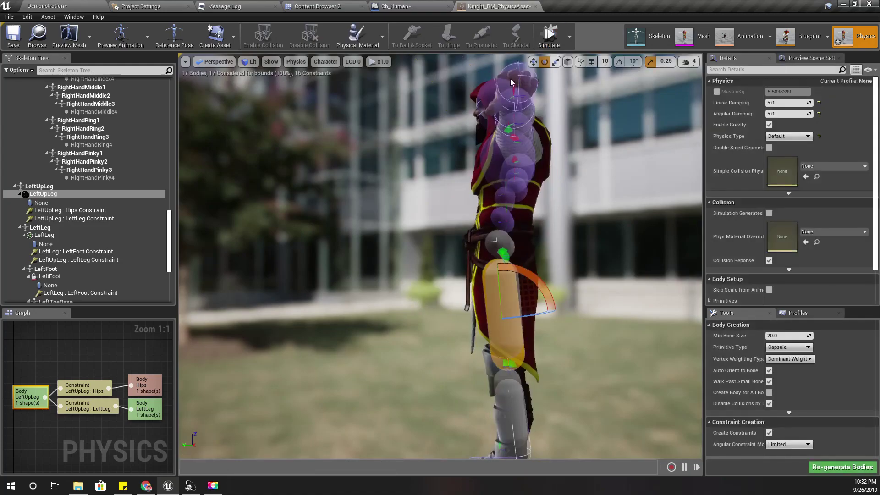
left_click(550, 39)
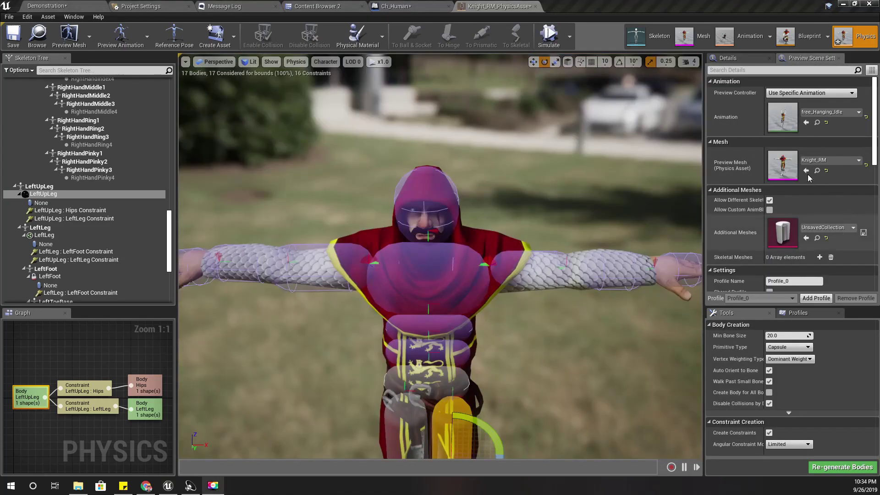
Preview the Fast_Run animation briefly and set the preview scene's animation to free_Hanging_Idle.
left_click(830, 112)
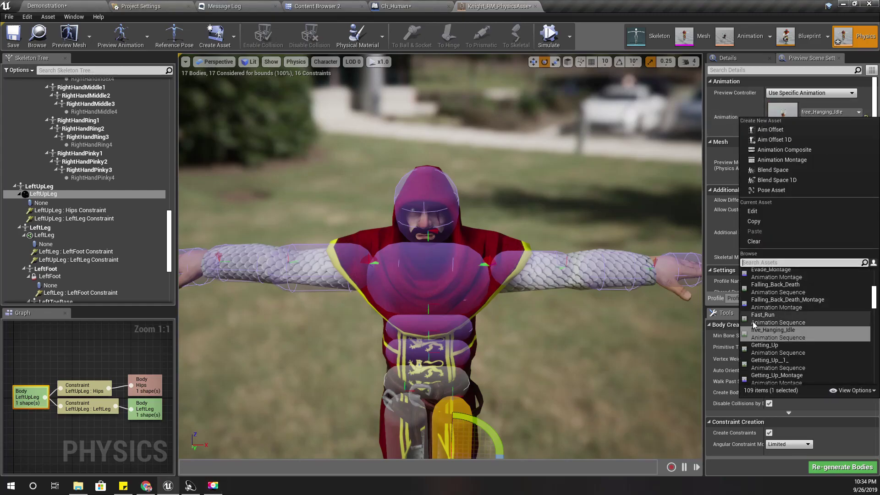
left_click(788, 319)
left_click(852, 112)
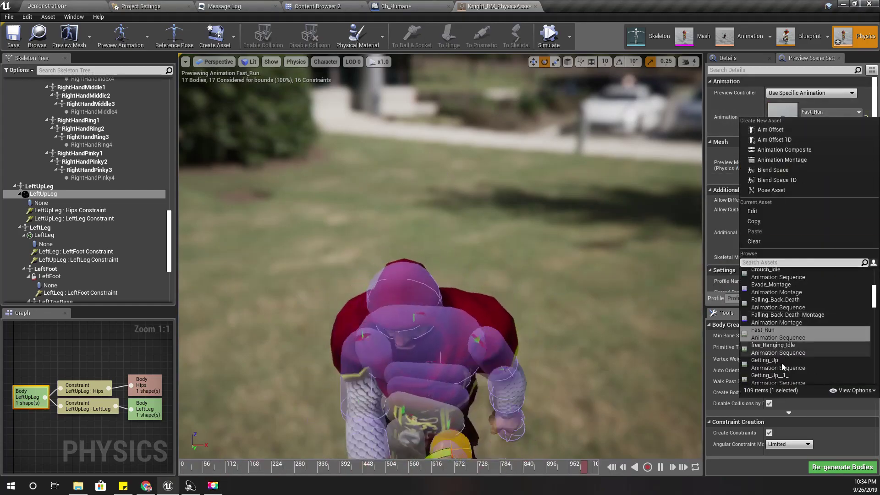
left_click(779, 349)
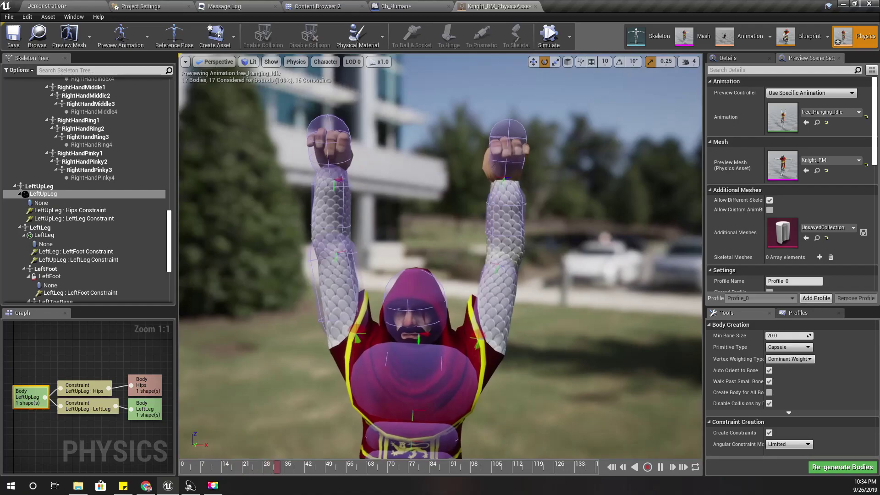
Simulate physics on free_Hanging_Idle, examine how the arm bodies fit the raised arms, and stop the simulation.
left_click(549, 36)
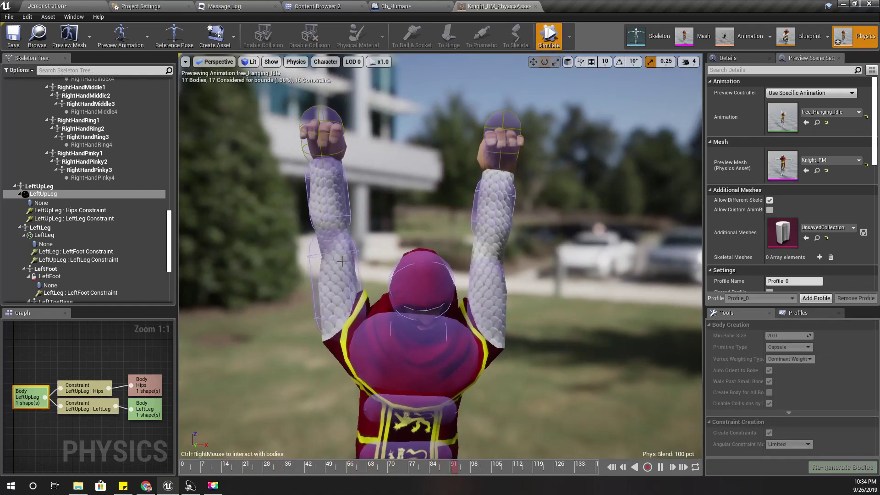
right_click_drag(365, 262, 383, 269)
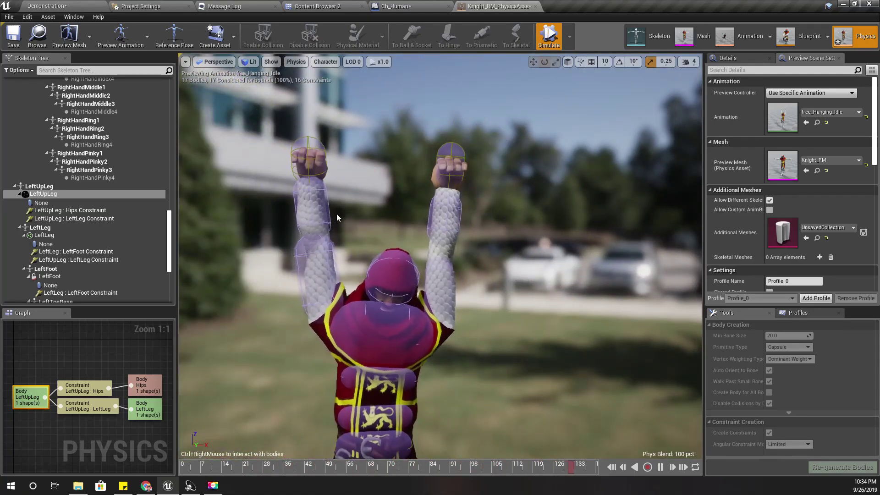
right_click_drag(353, 227, 327, 230)
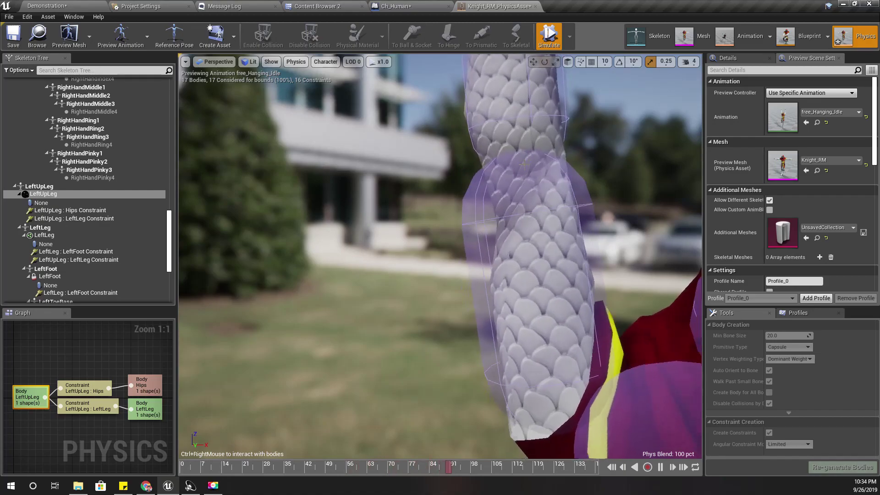
left_click(548, 37)
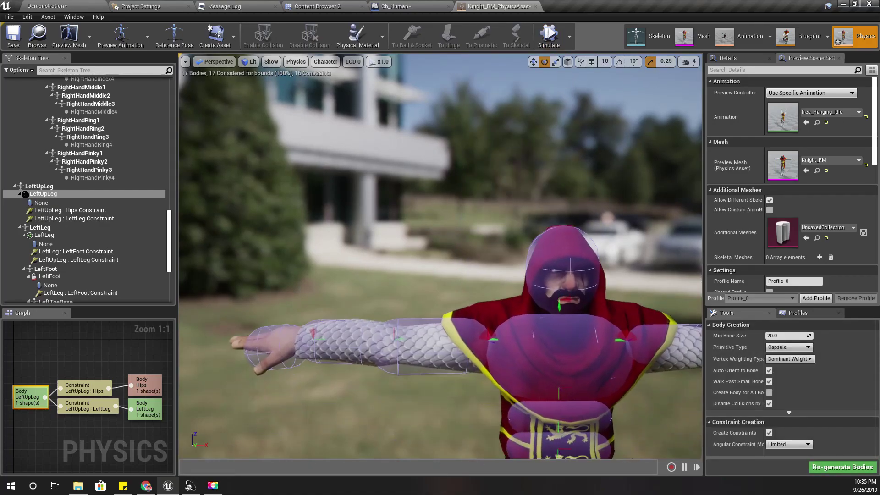
Scale down the RightArm and RightForeArm bodies so they fit the upper arm and forearm more closely.
left_click(437, 276)
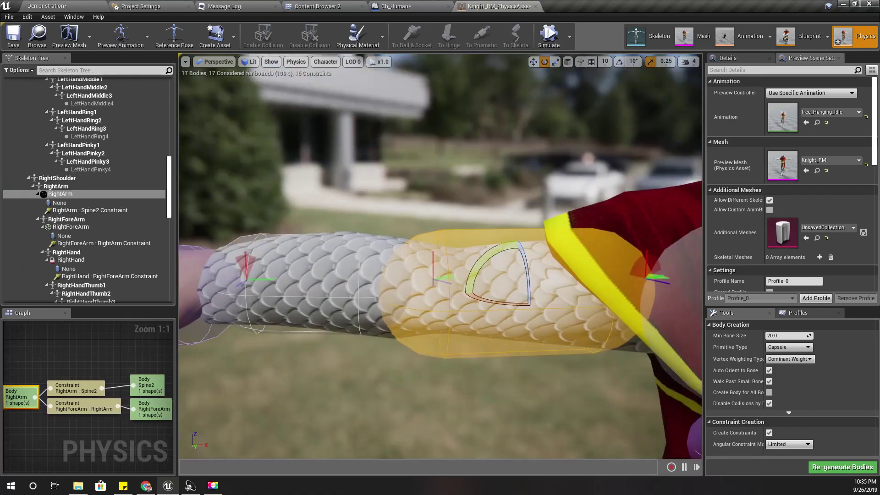
left_click(289, 178, "ctrl")
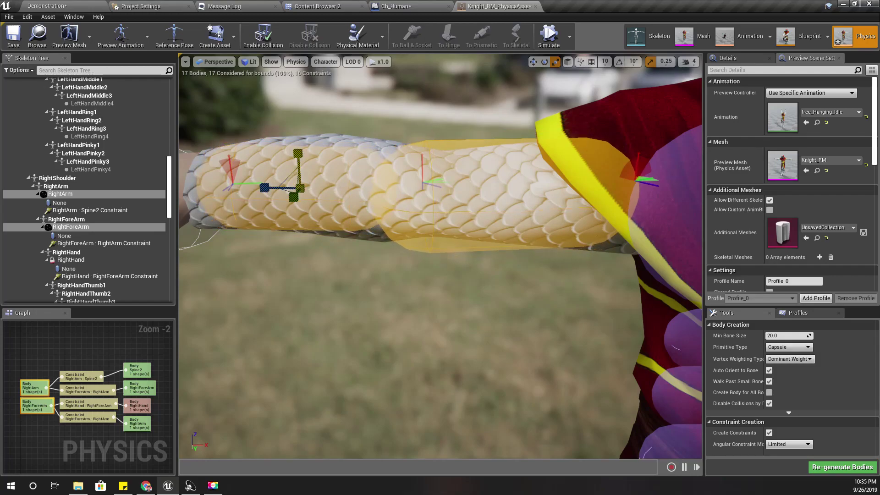
left_click(485, 183)
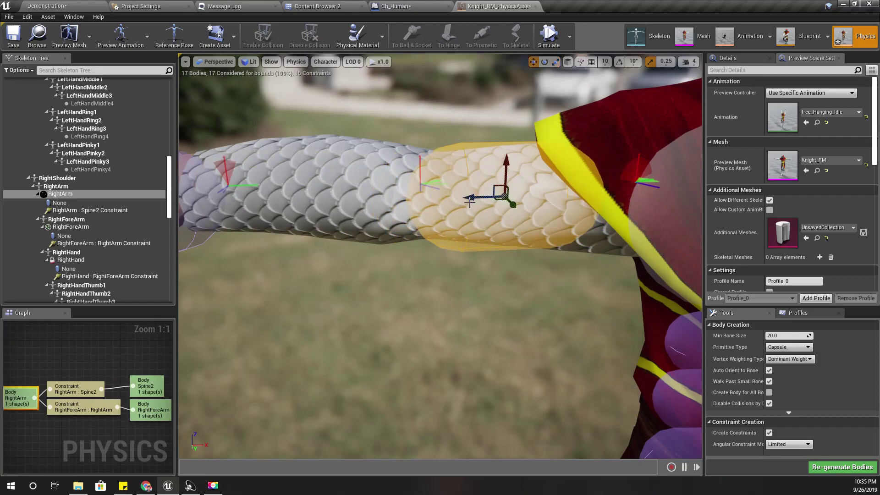
Scale down the RightHand body and position it so it fits the hand more closely.
key("s")
mouse_move(317, 226)
right_mouse_down()
mouse_move(269, 220)
mouse_move(321, 219)
right_mouse_up()
key("w")
key("s")
key("a")
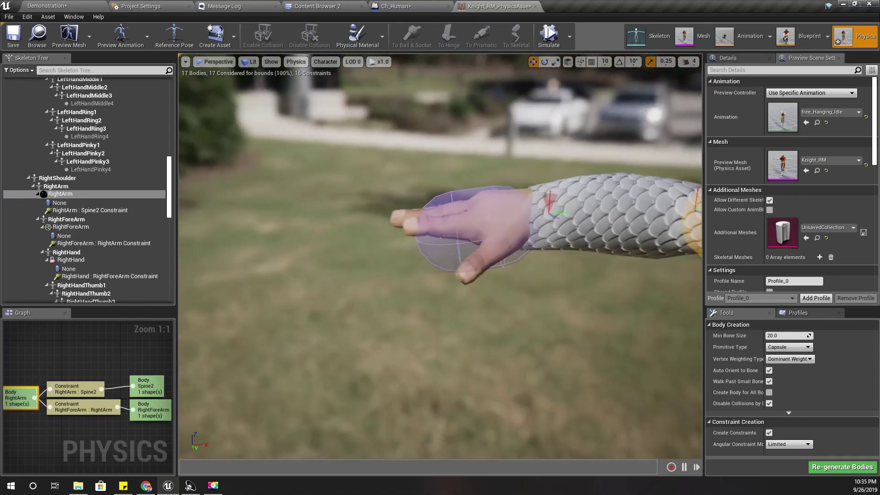
scroll(369, 225, "down", 5)
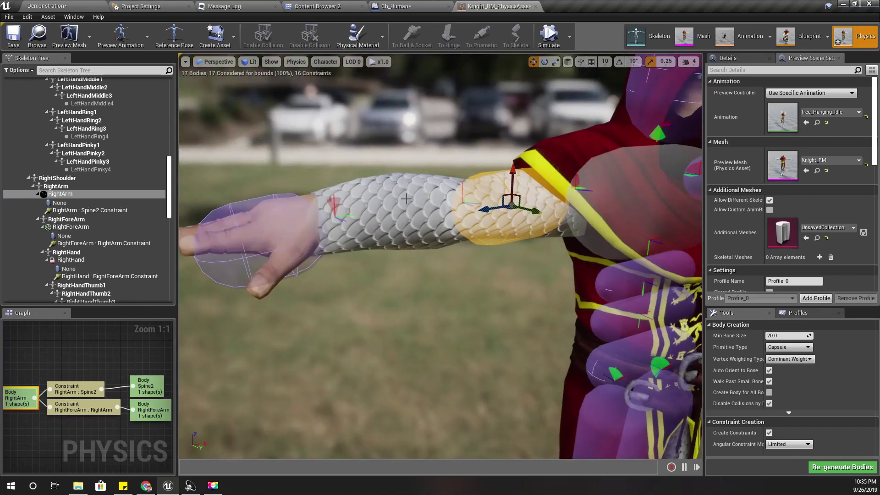
left_click(405, 199)
right_click_drag(349, 219, 304, 188)
key("d")
key("q")
key("a")
left_click(263, 199)
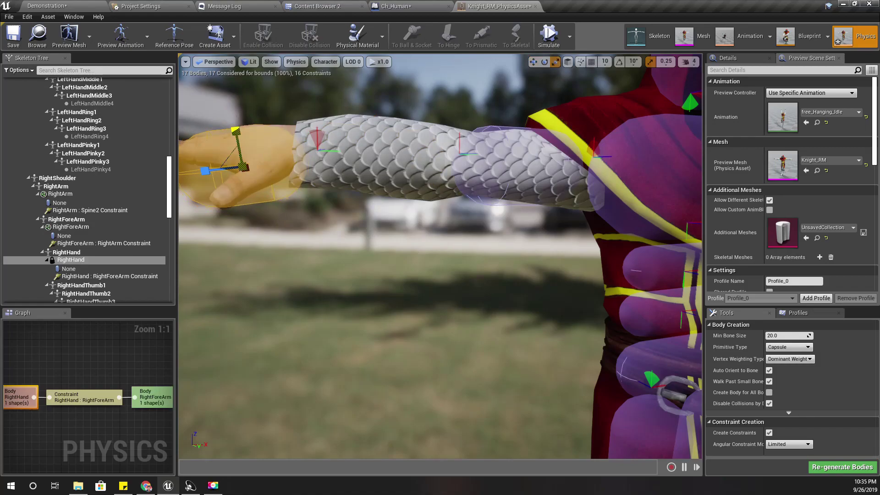
right_click_drag(335, 190, 306, 183)
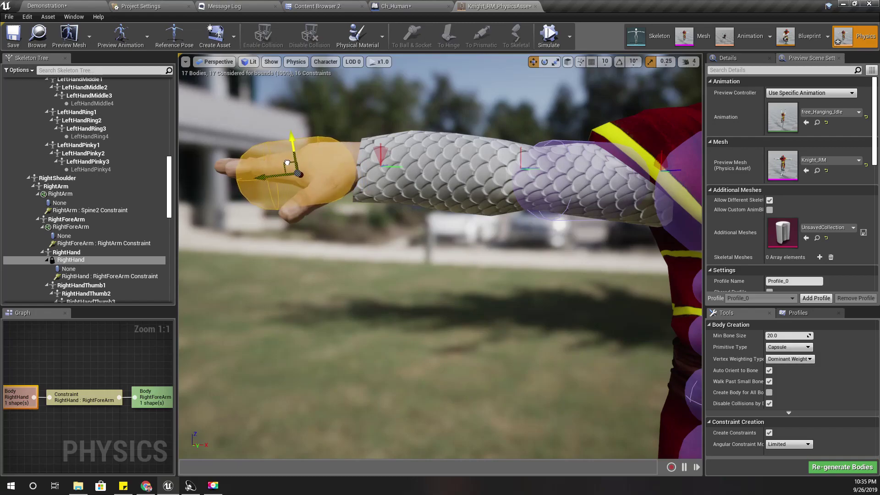
Examine how the RightForeArm and RightArm bodies and the LeftArm, LeftForeArm and LeftHand bodies fit the outstretched arms.
left_click(438, 164)
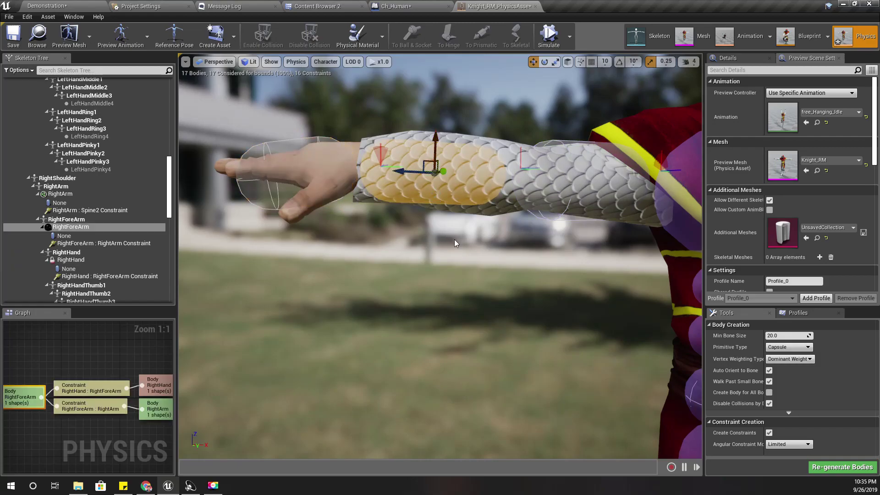
left_click(565, 186)
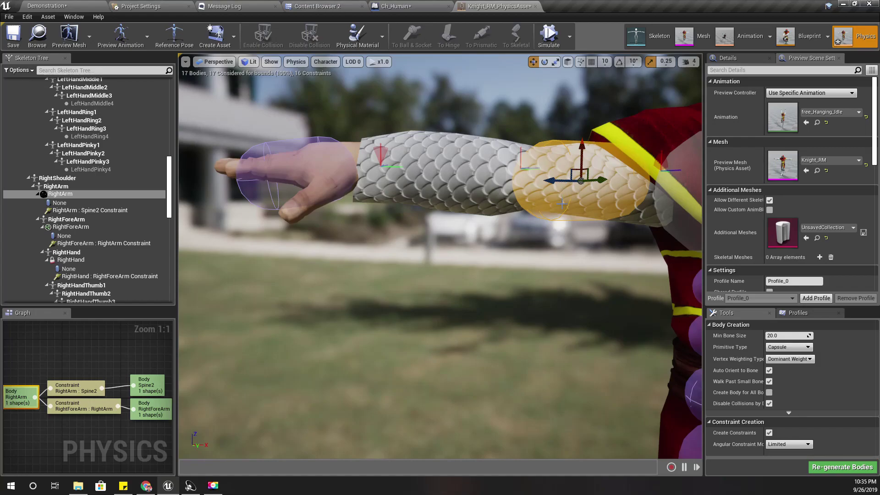
left_click(447, 172)
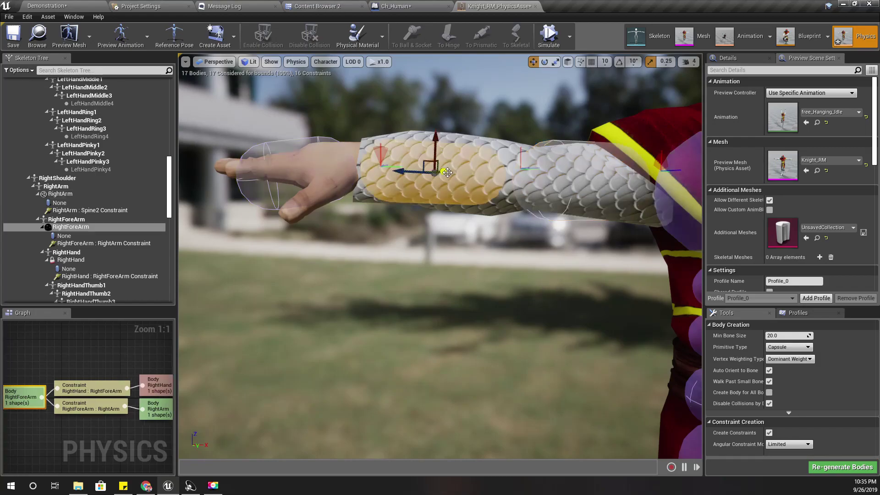
left_click(587, 180)
right_click_drag(587, 180, 561, 178)
right_click_drag(500, 245, 518, 227)
left_click(330, 218)
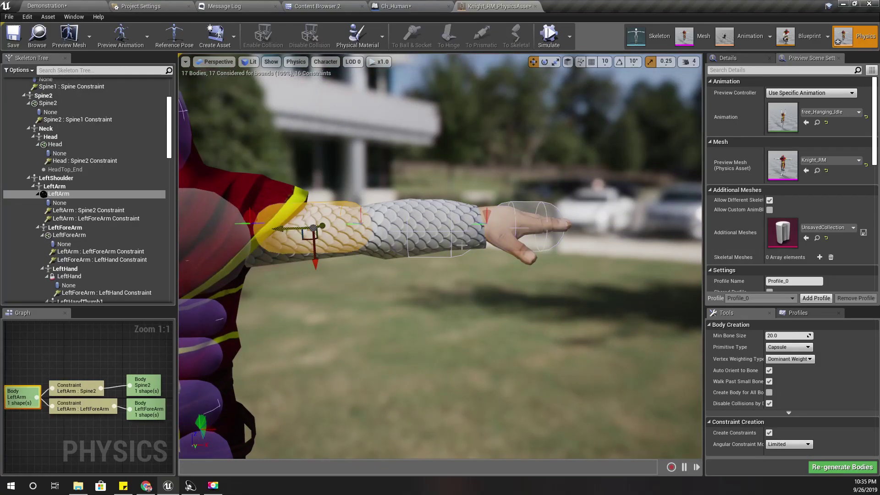
left_click(443, 215)
left_click(525, 226)
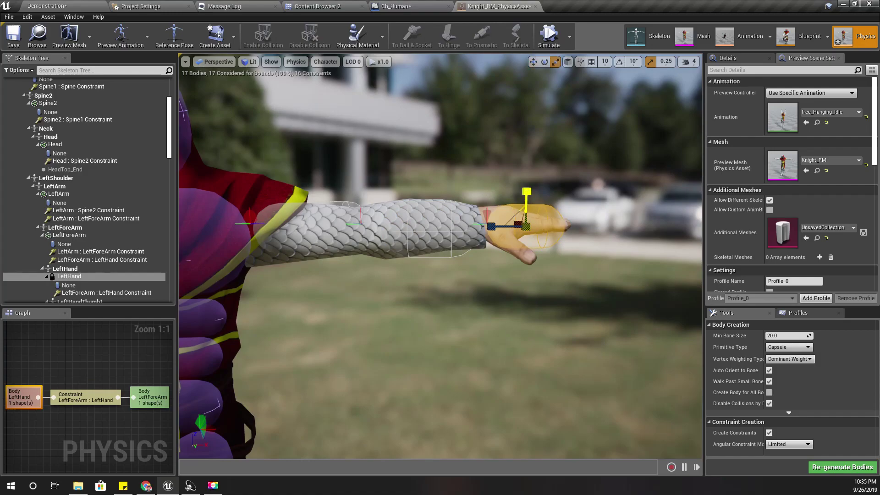
right_click_drag(571, 355, 413, 168)
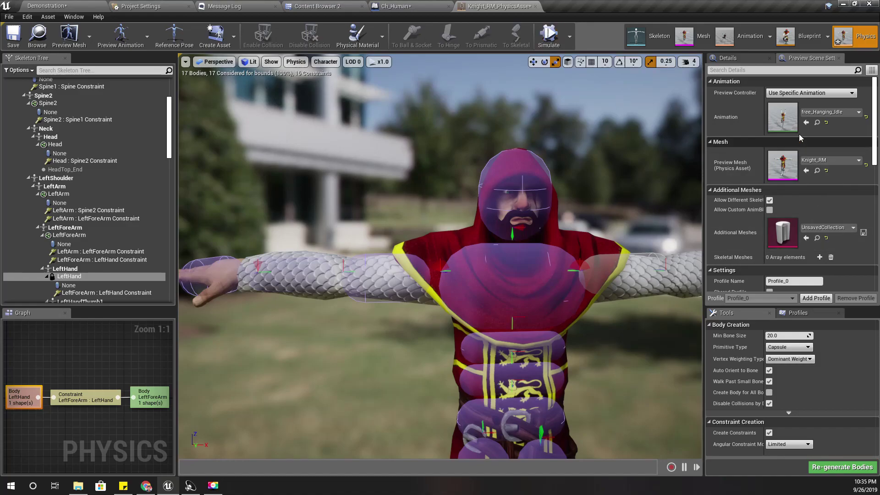
Search the preview animations for "free hang" and try to preview free_Hanging_Idle.
left_click(123, 35)
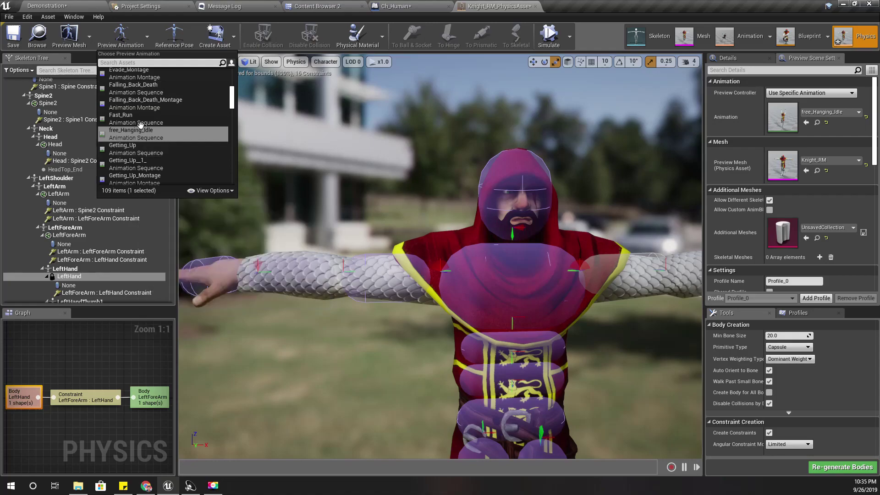
type("free")
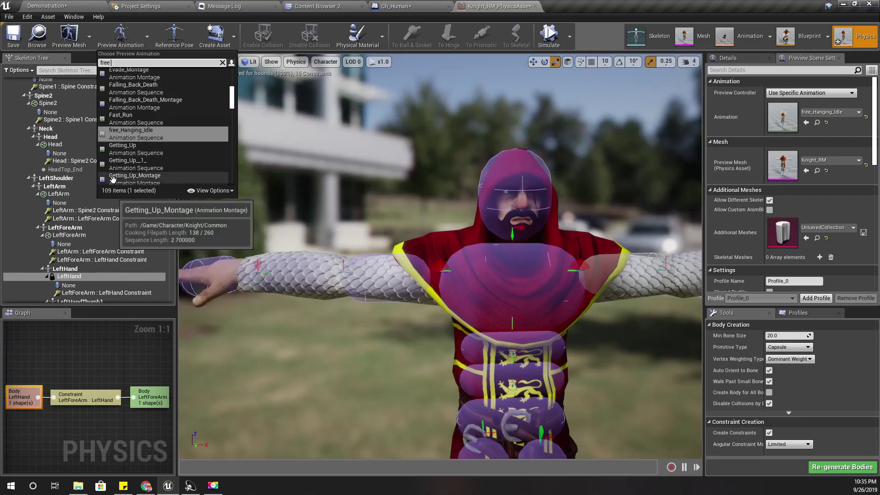
type(" hang")
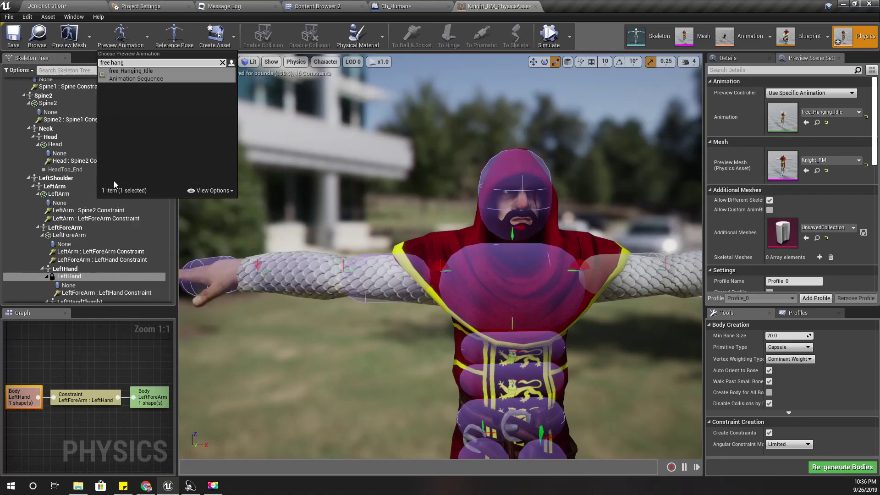
left_click(150, 75)
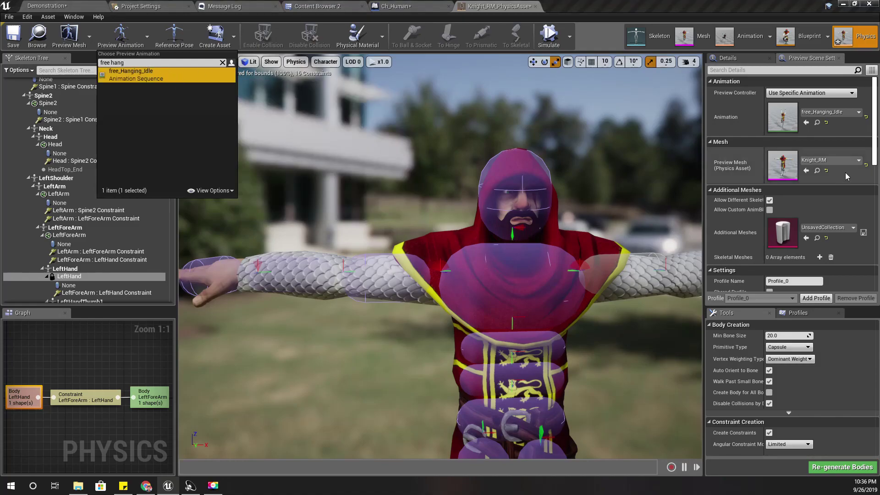
Switch the preview scene's animation to Getting_Up and back to free_Hanging_Idle.
left_click(820, 113)
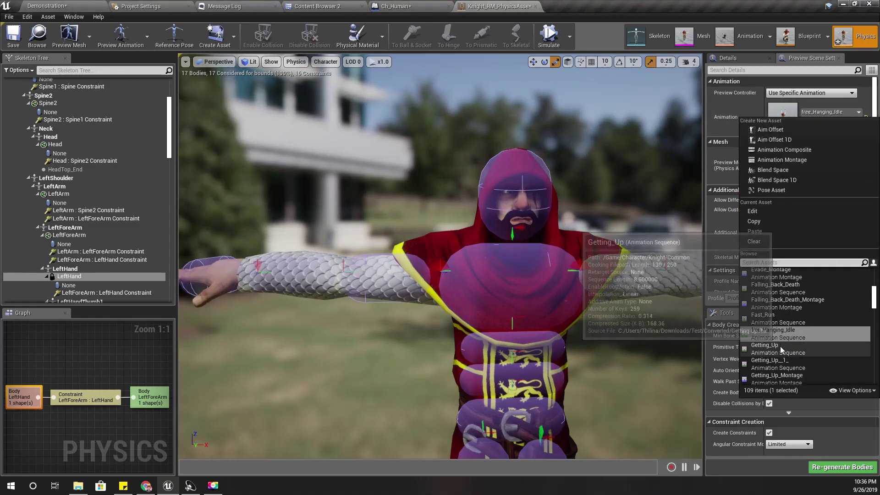
left_click(780, 346)
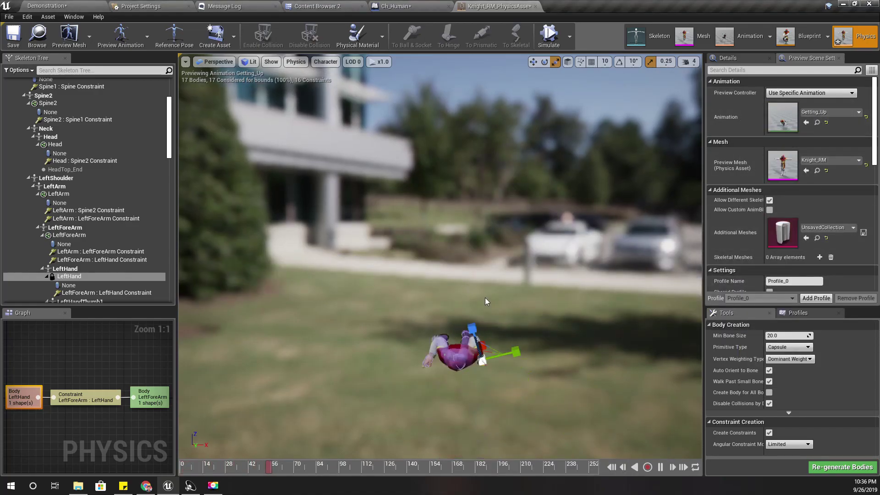
left_click(812, 94)
left_click(746, 82)
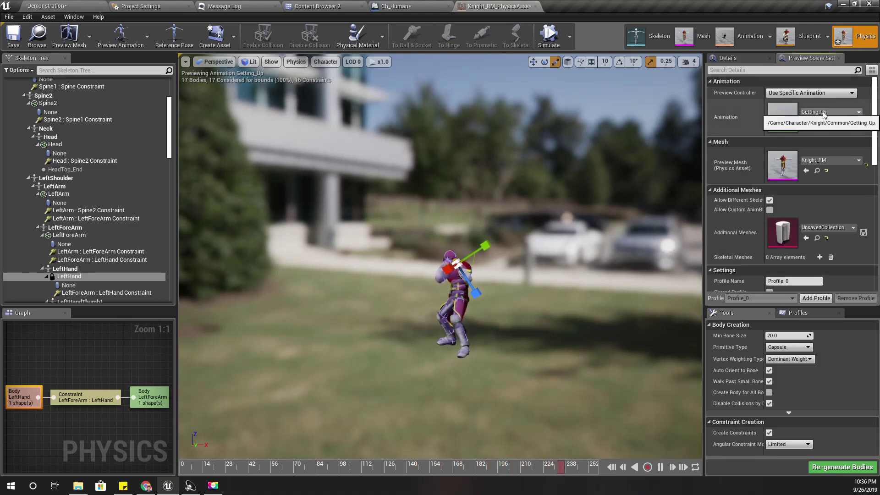
left_click(824, 113)
left_click(776, 320)
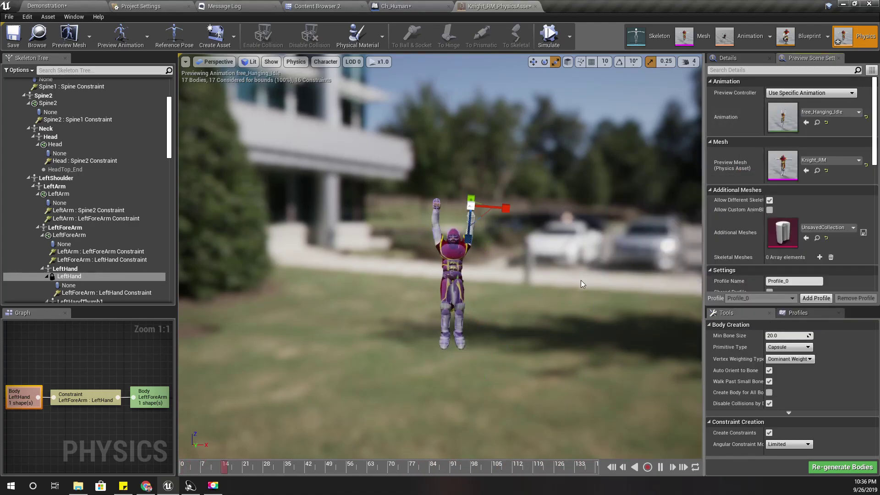
Deselect the LeftHand body and start simulating physics on the free_Hanging_Idle animation.
right_click_drag(440, 256, 447, 267)
key("w")
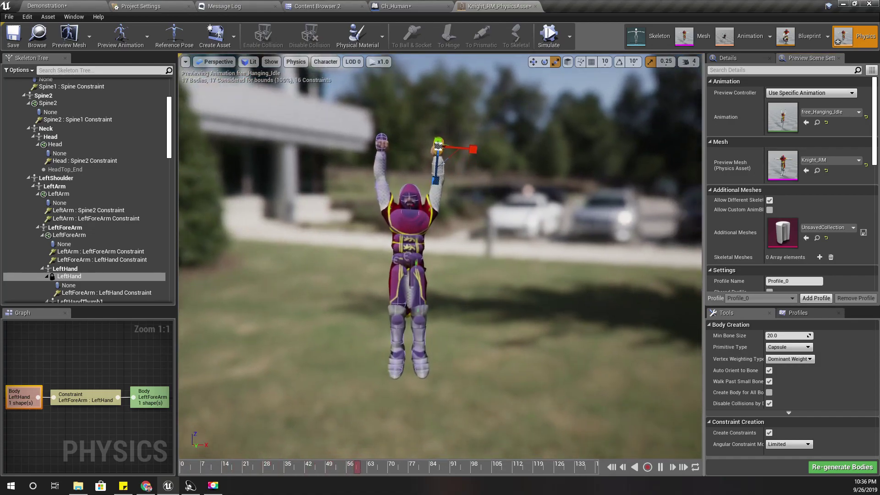
left_click(535, 271)
left_click(550, 38)
Examine the simulated knight from several sides, including the hanging legs and feet.
right_click_drag(495, 193, 676, 212)
key("w")
key("w")
key("s")
key("w")
key("a")
key("w")
key("a")
right_click_drag(520, 202, 215, 189)
key("d")
key("d")
key("q")
key("d")
right_click_drag(513, 251, 353, 244)
key("d")
key("q")
key("e")
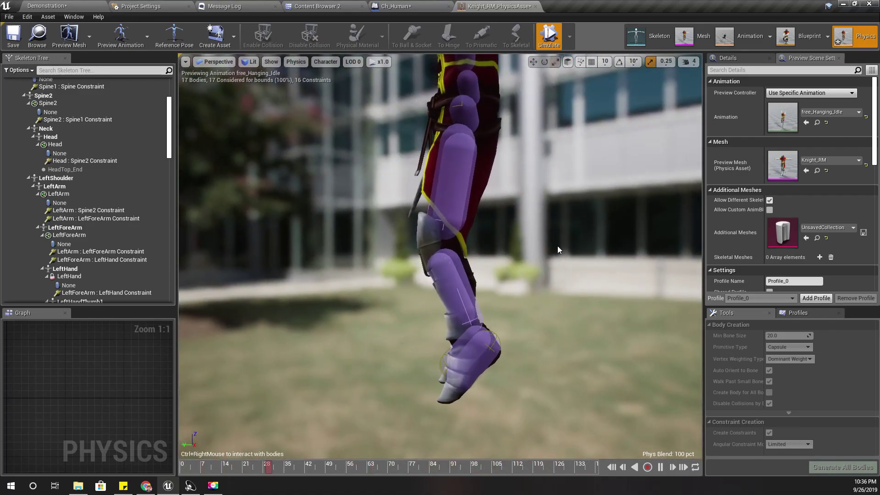
Search the preview scene's animations for "idle" and test the running simulation on Idle_To_Braced_Hang_Montage.
left_click(821, 114)
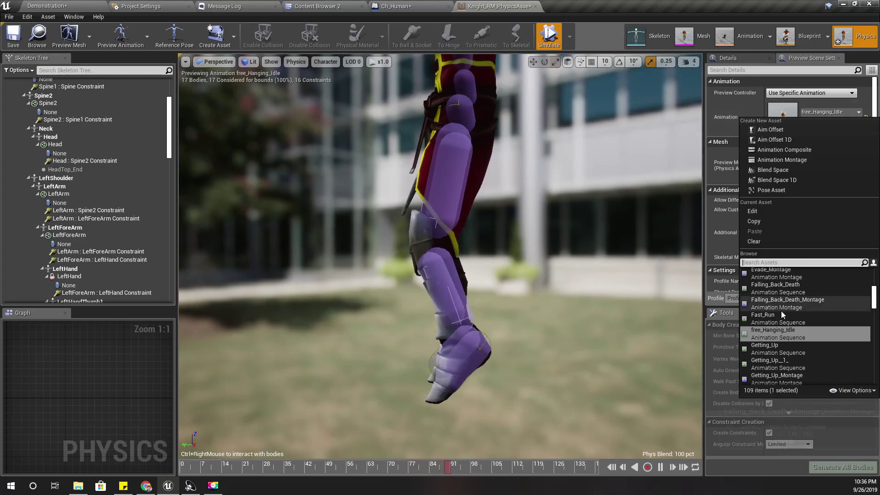
scroll(779, 343, "down", 3)
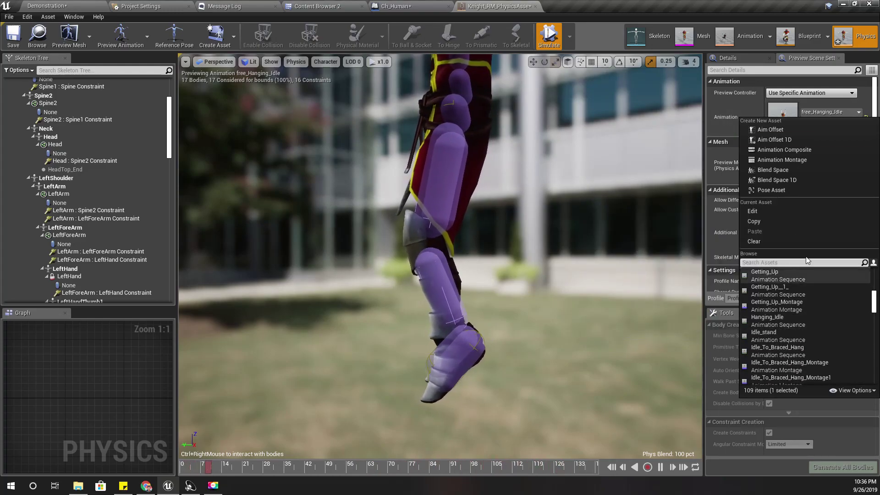
left_click(756, 263)
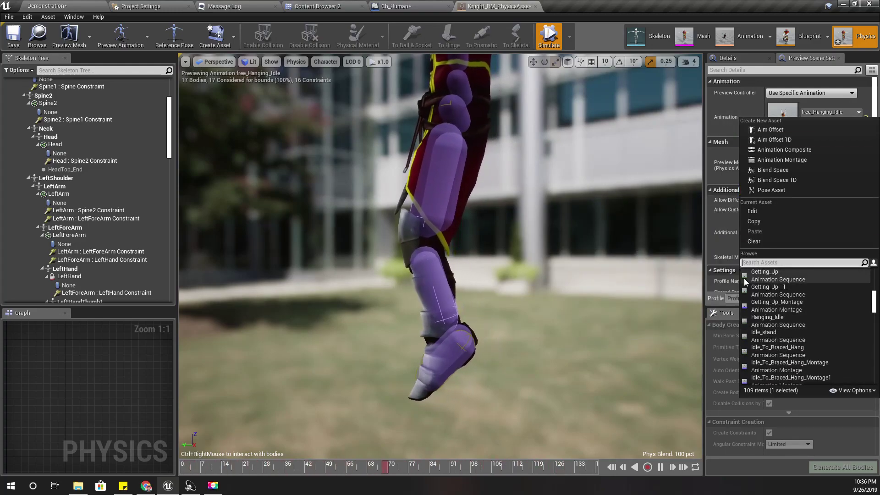
type("idle")
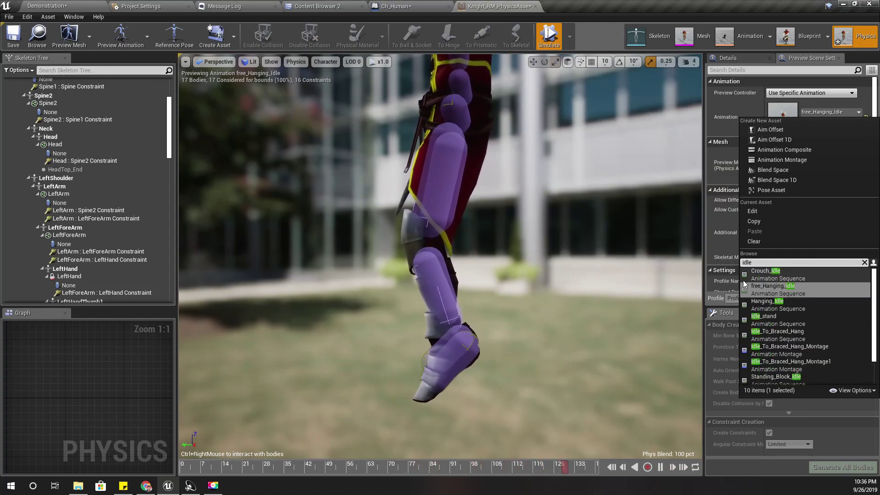
left_click(803, 351)
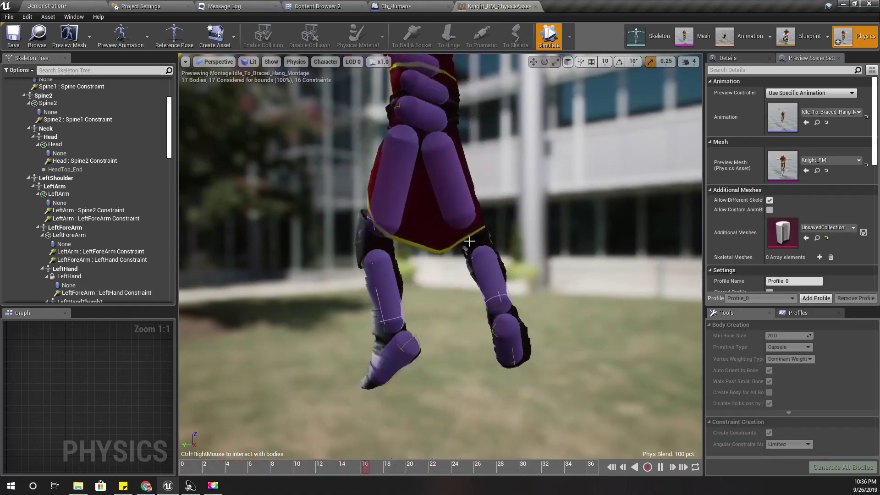
mouse_move(422, 185)
right_mouse_down()
mouse_move(422, 137)
mouse_move(422, 185)
right_mouse_up()
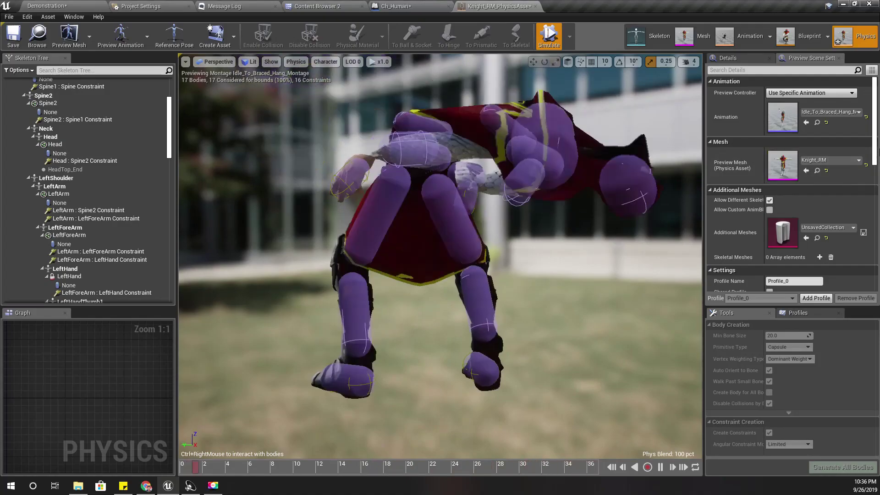
Set the preview scene's animation to Jump and watch how the simulated bodies respond.
left_click(820, 114)
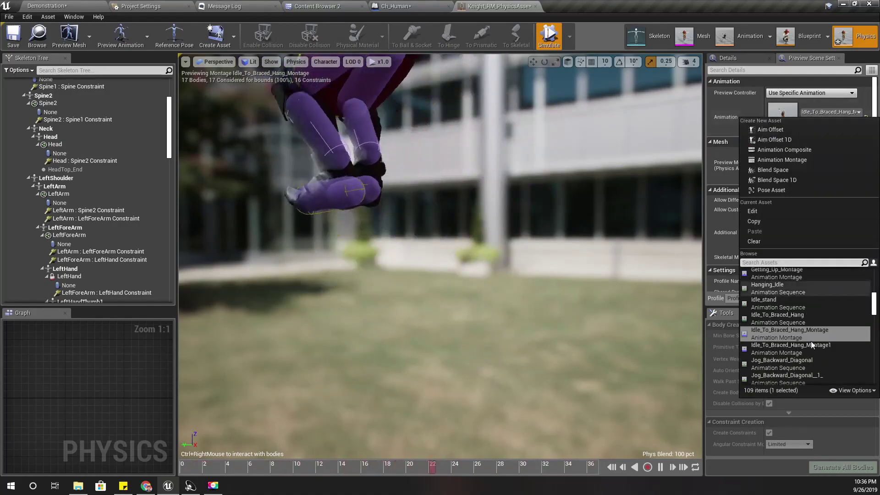
scroll(812, 339, "down", 3)
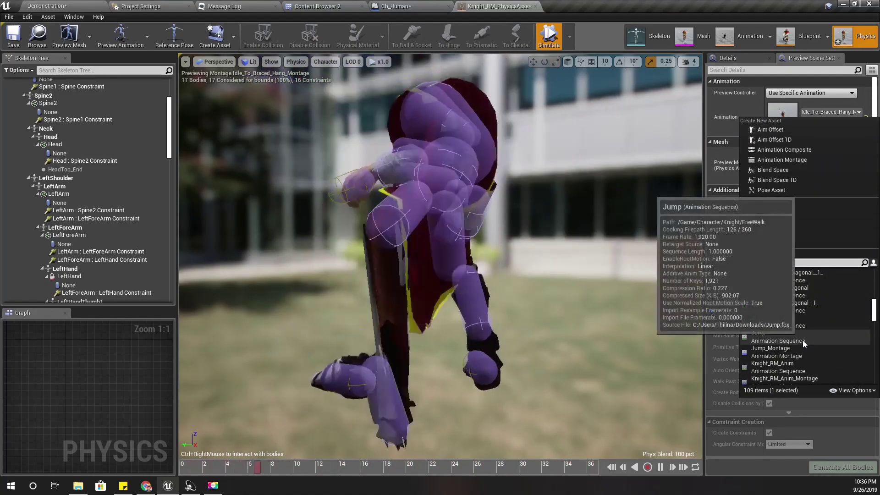
left_click(800, 338)
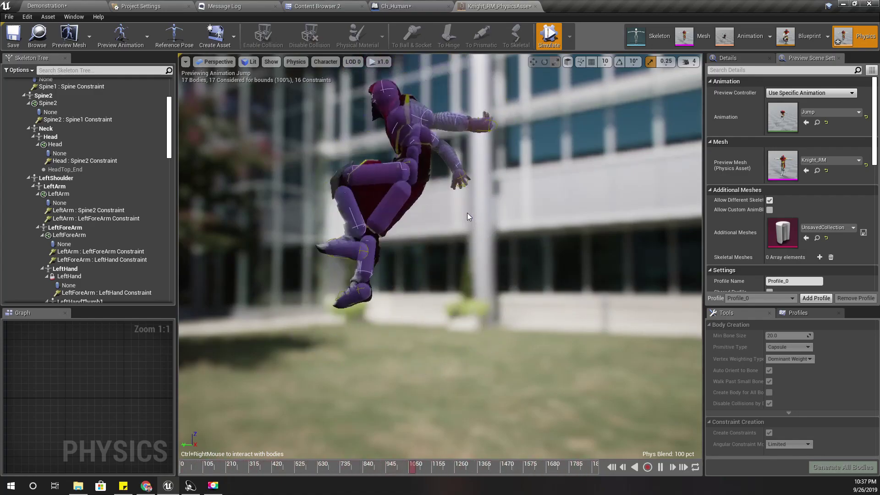
Search the preview scene's animations for "hanging idle" and test the simulation on Hanging_Idle.
left_click(820, 111)
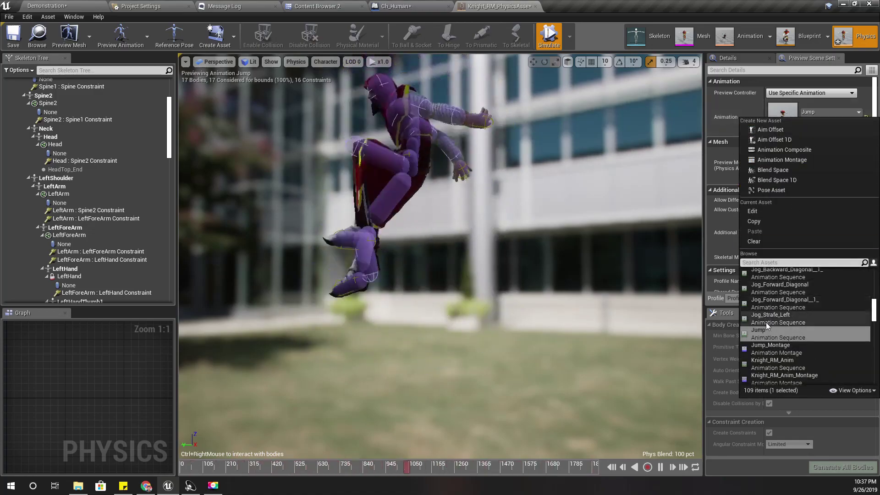
scroll(802, 326, "down", 2)
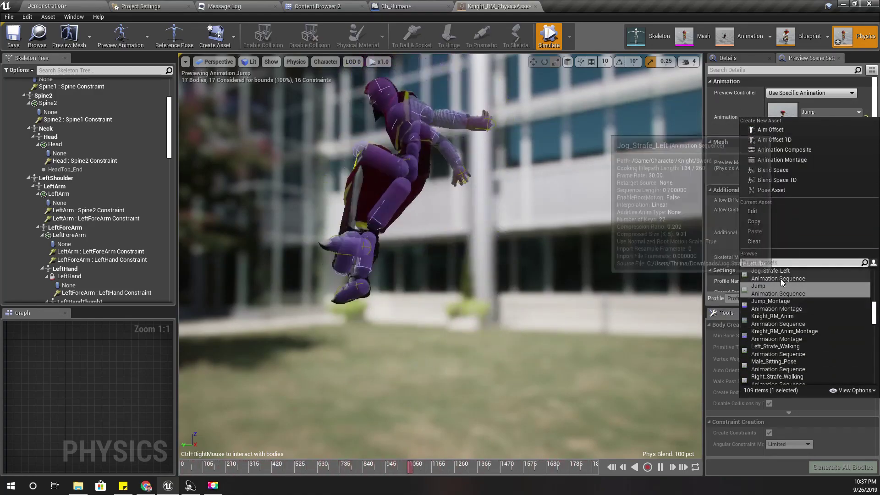
mouse_move(778, 283)
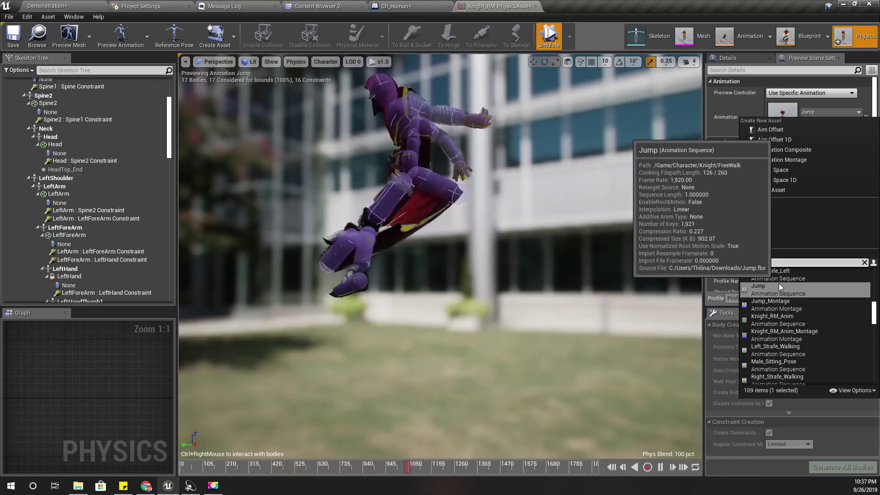
type("hanging idle")
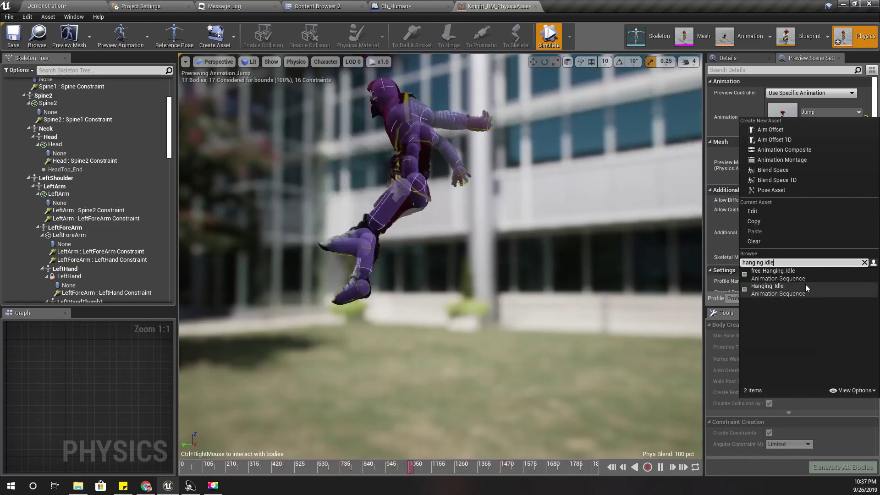
left_click(798, 286)
right_click_drag(644, 313, 575, 322)
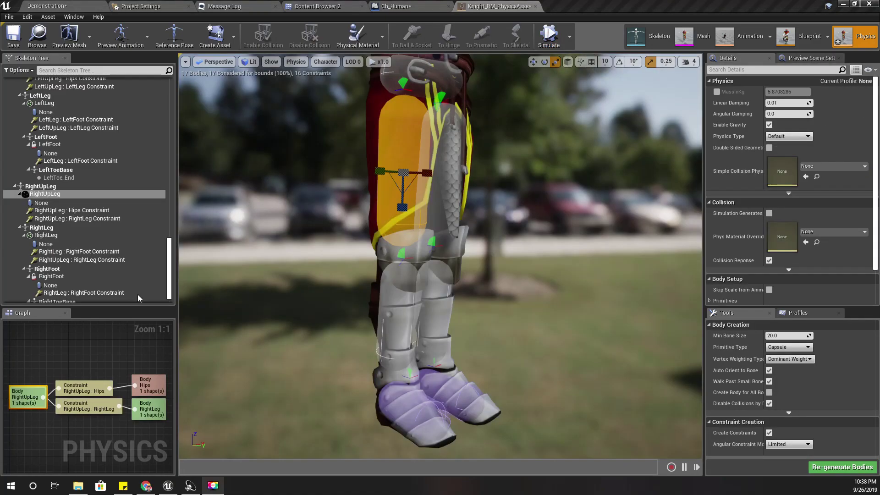
Set the linear damping of the RightUpLeg body to 3.0.
right_click_drag(325, 312, 561, 195)
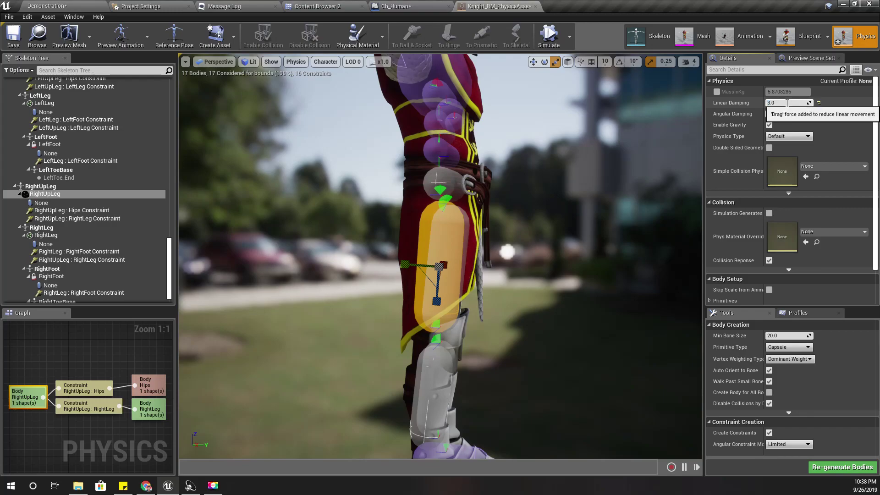
Set the angular damping of the RightUpLeg body to 3.0 and clear the selection.
type("3")
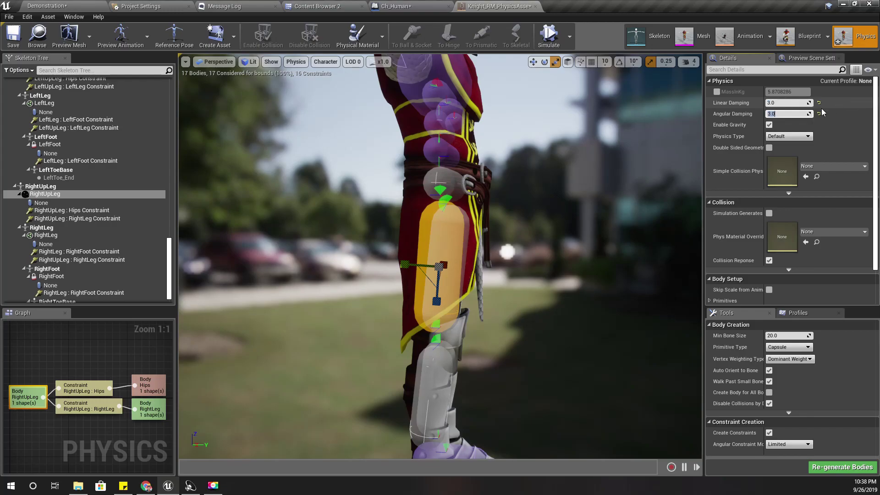
key("Return")
right_click_drag(577, 201, 522, 215)
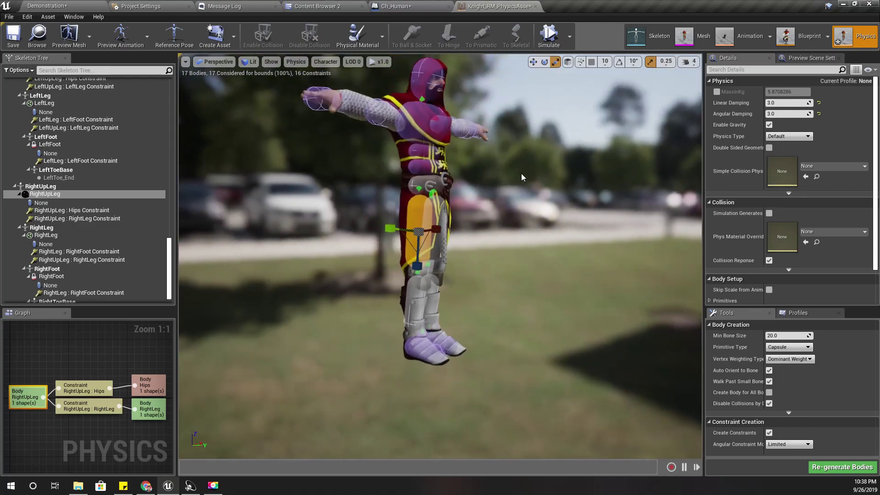
left_click(576, 201)
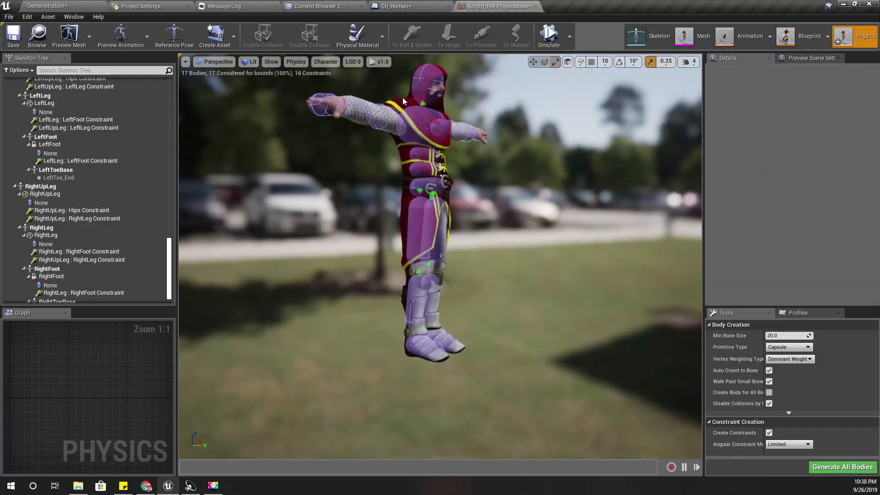
Preview Getting_Up_Montage in the preview scene and switch the animation back to Hanging_Idle.
left_click(806, 58)
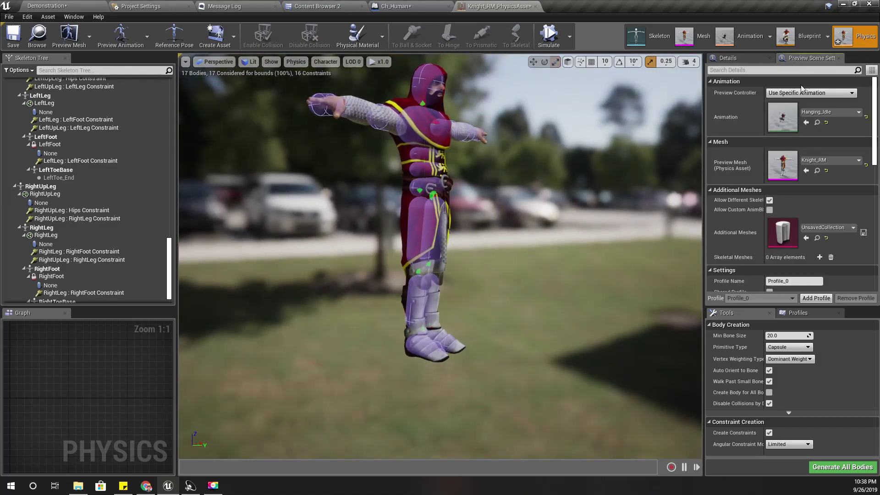
left_click(827, 112)
left_click(785, 317)
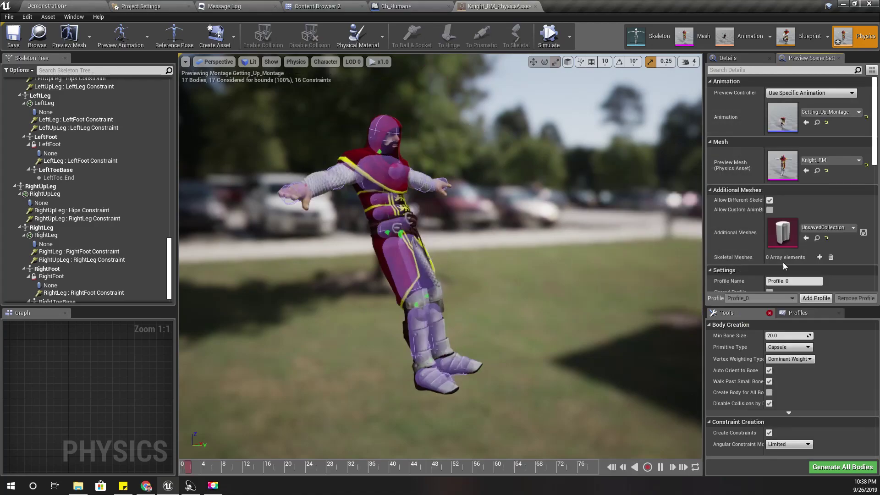
left_click(827, 111)
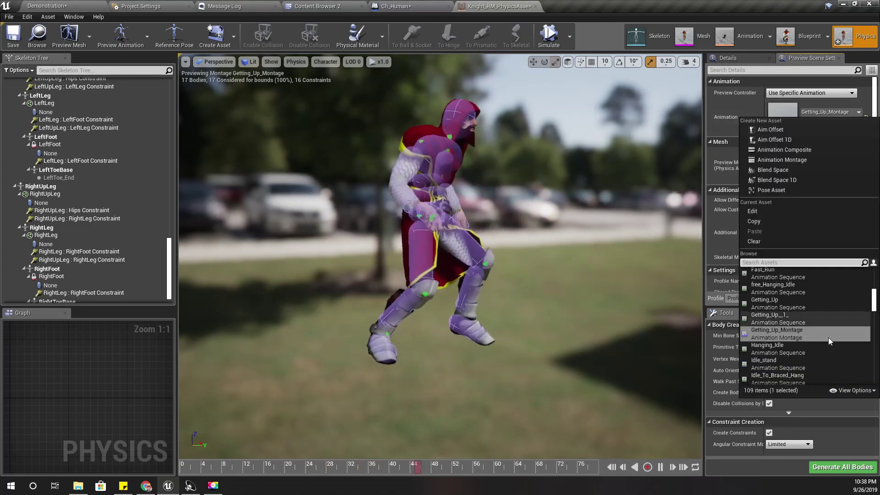
left_click(780, 349)
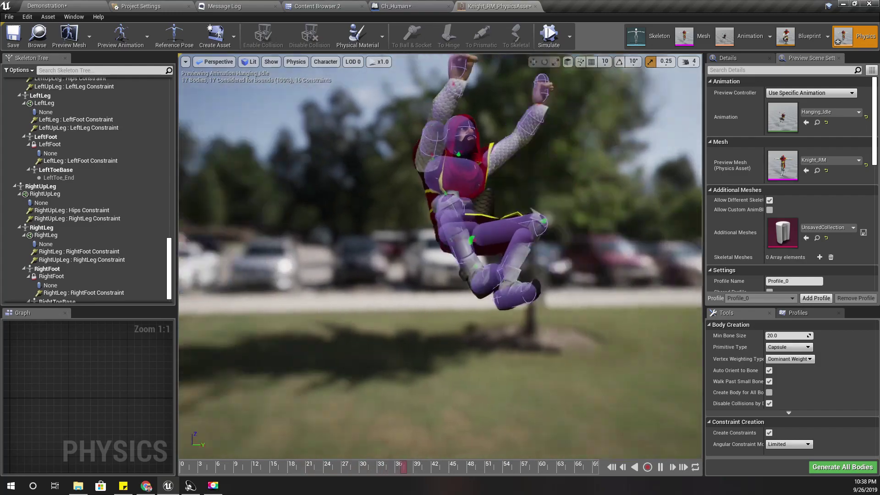
Run the physics simulation on Hanging_Idle and watch how the leg bodies respond.
right_click_drag(440, 257, 257, 326)
right_click_drag(575, 285, 546, 98)
left_click(550, 46)
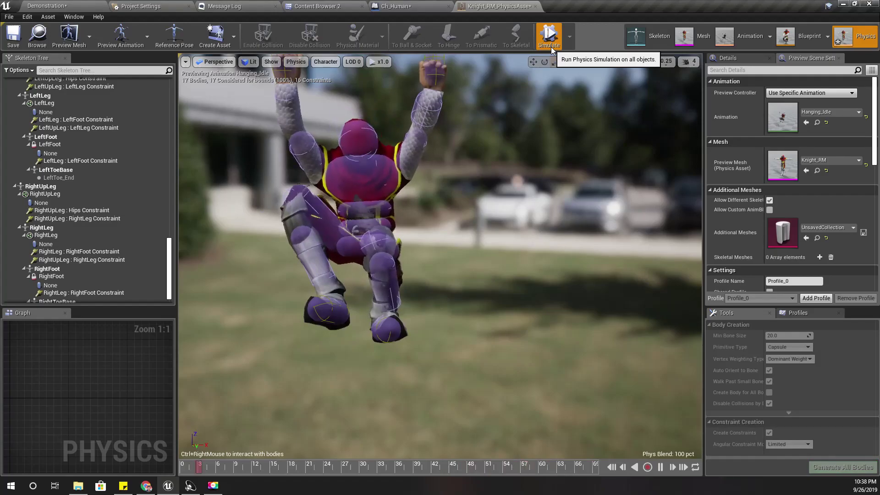
right_click_drag(536, 161, 485, 192)
right_click_drag(553, 192, 681, 296, "ctrl")
right_click_drag(600, 264, 724, 275)
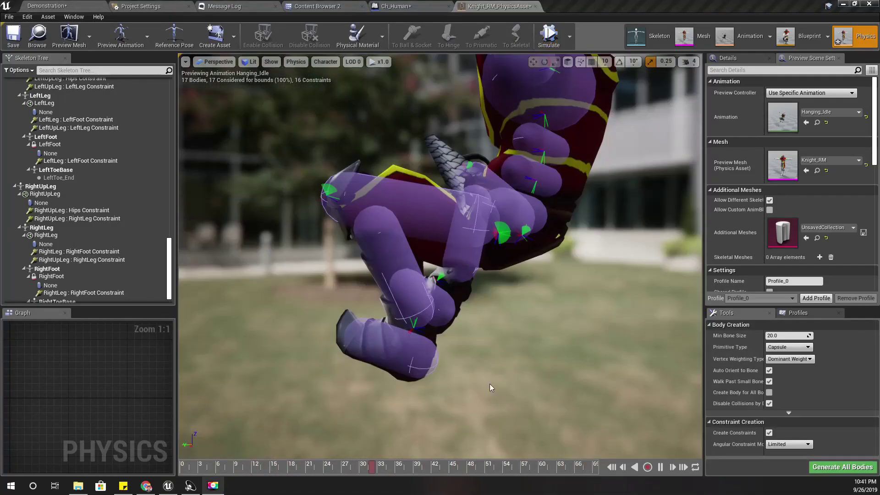
Examine up close how the leg and foot bodies overlap in the Hanging_Idle pose.
right_click_drag(490, 387, 463, 385)
key("w")
left_click_drag(507, 379, 316, 379, "alt")
right_click_drag(316, 380, 293, 388)
key("w")
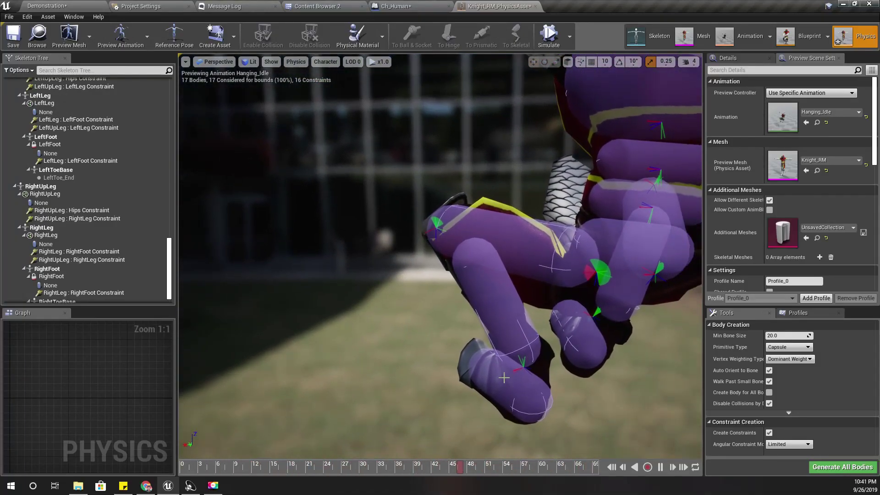
Switch the viewport to the Right orthographic view and examine the wireframe of the hip and leg bodies.
left_click(214, 61)
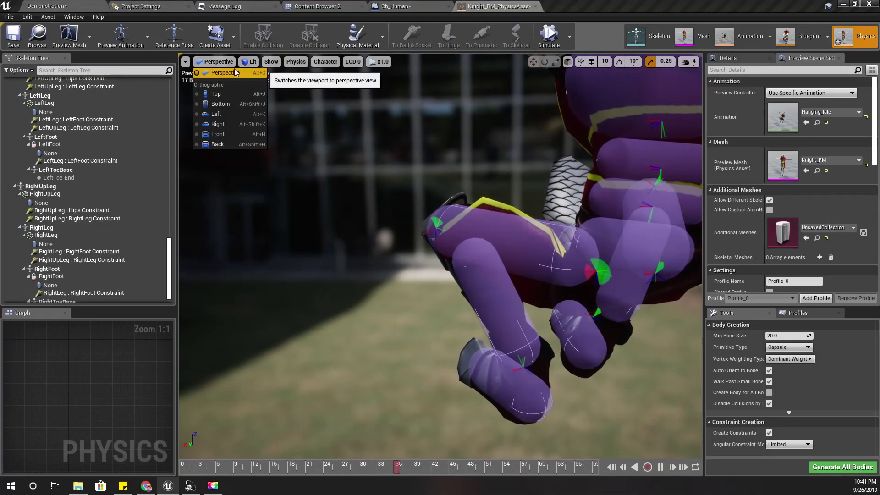
left_click(224, 124)
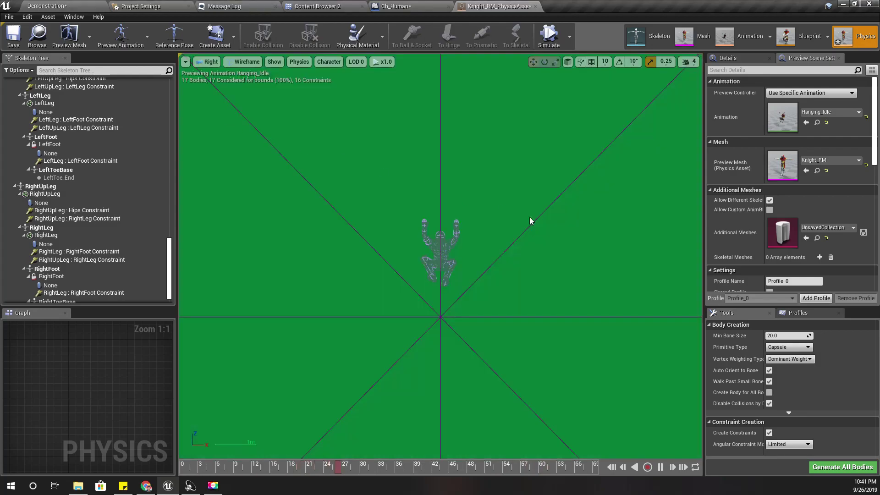
scroll(487, 270, "up", 10)
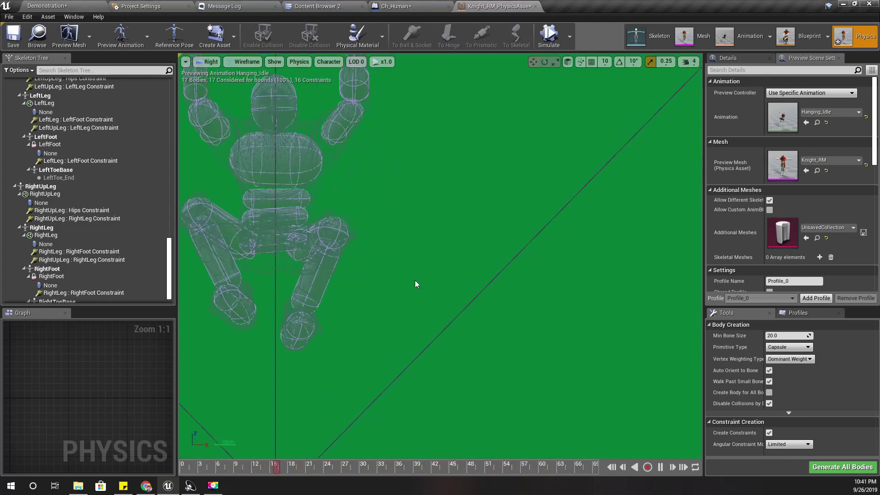
scroll(406, 290, "up", 5)
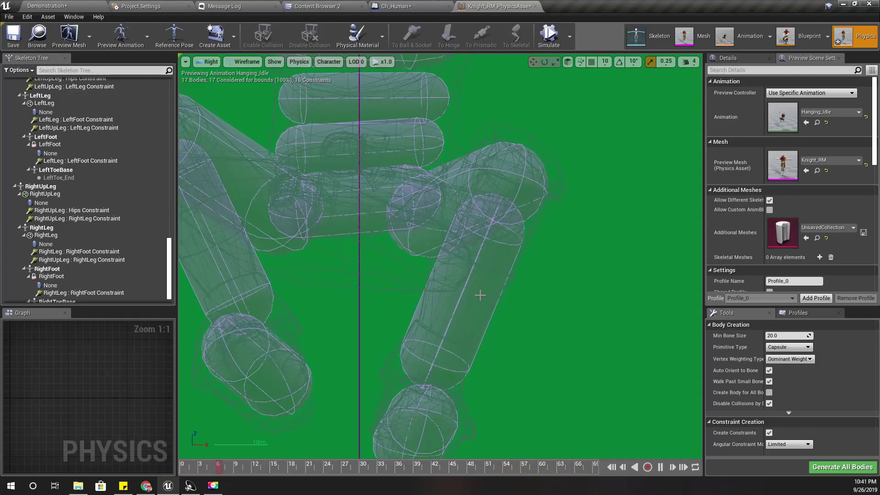
right_click_drag(334, 294, 518, 317)
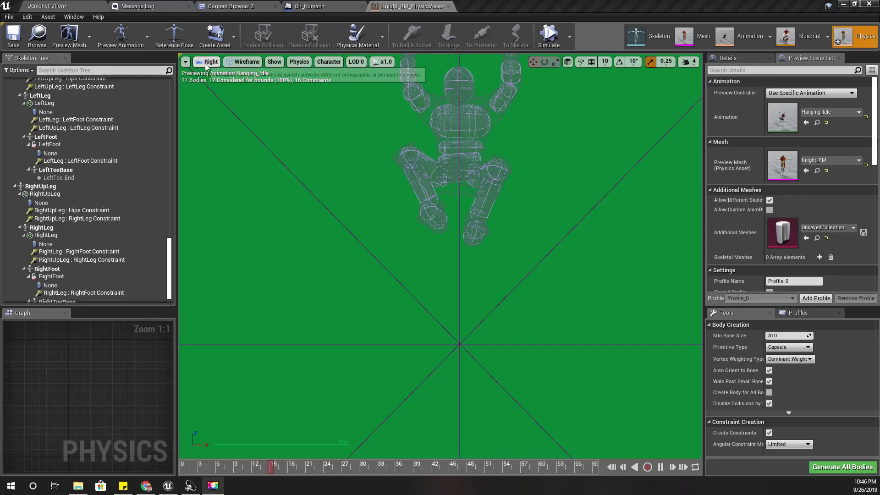
Return the viewport to perspective and examine how the thigh bodies meet the hips and lower legs.
left_click(204, 63)
left_click(221, 84)
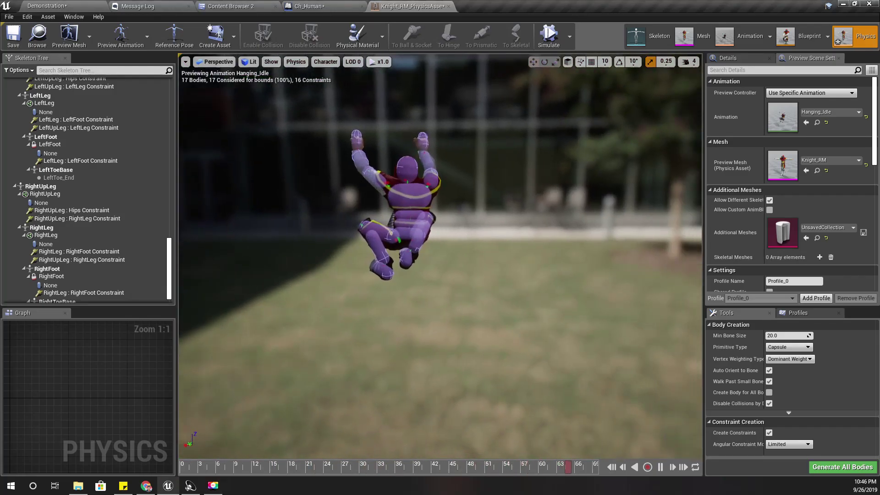
scroll(440, 257, "up", 10)
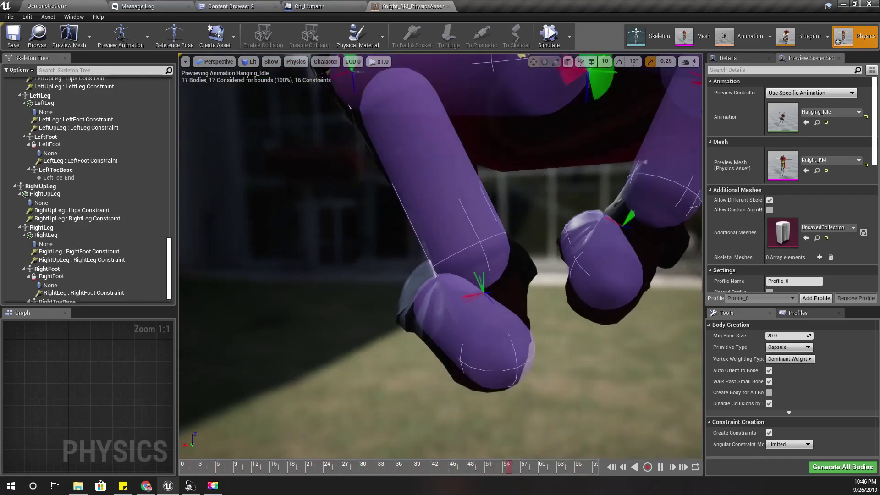
right_click_drag(440, 256, 550, 252)
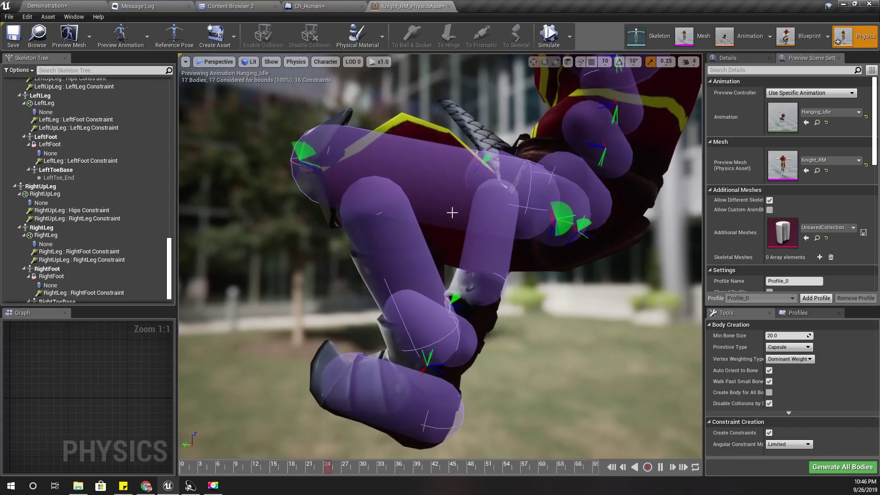
mouse_move(452, 212)
right_mouse_down()
mouse_move(552, 218)
mouse_move(451, 196)
right_mouse_up()
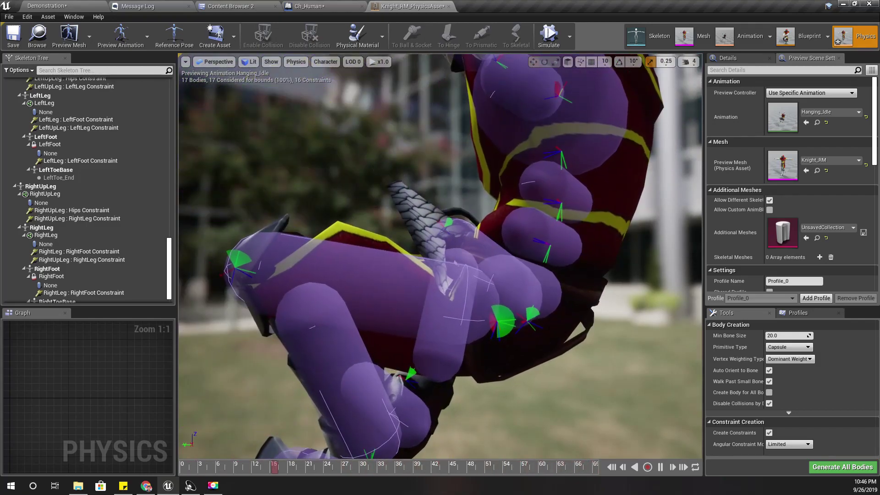
Turn the viewport's Translucency off to view the mesh without shaded bodies, select LeftUpLeg, and turn Translucency back on.
left_click(255, 62)
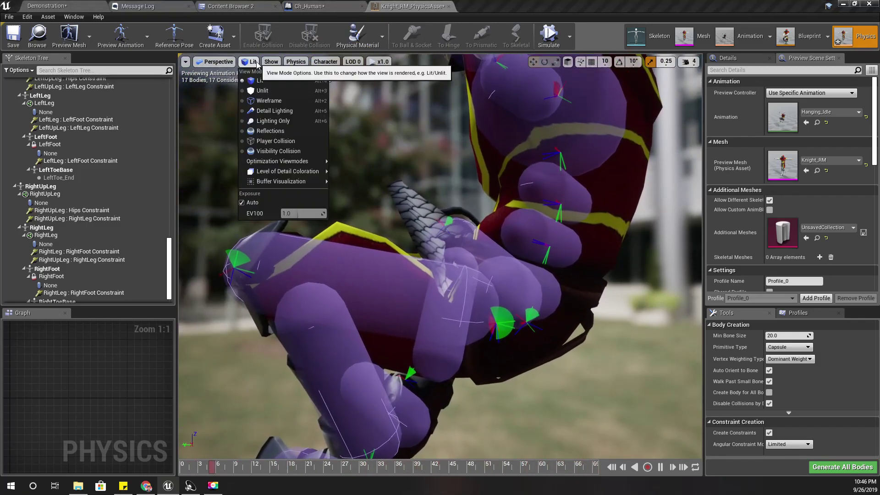
left_click(271, 61)
left_click(270, 61)
mouse_move(277, 176)
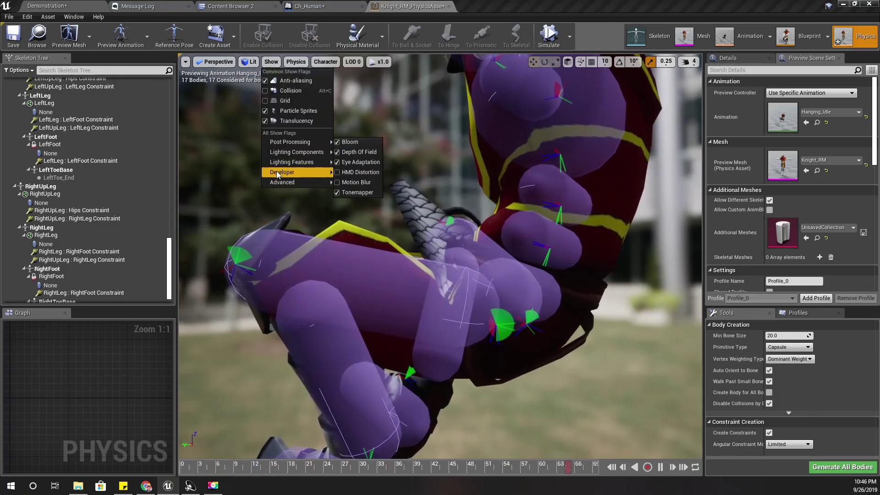
left_click(293, 121)
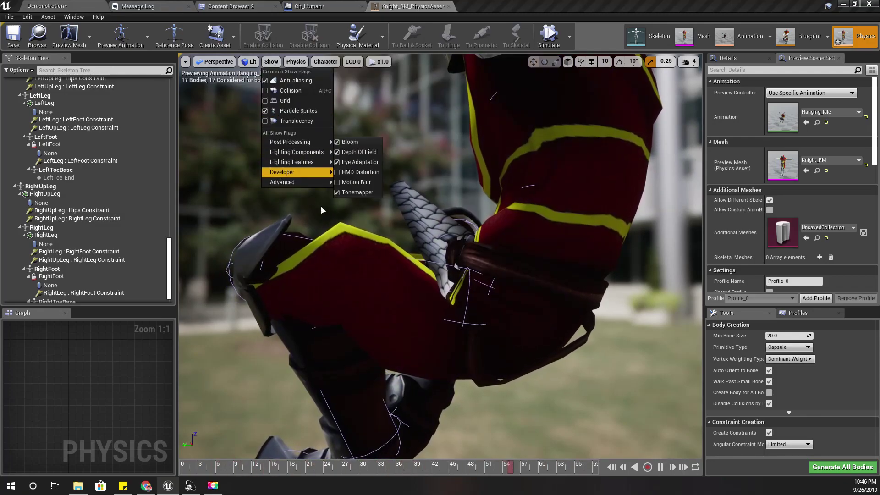
left_click(310, 194)
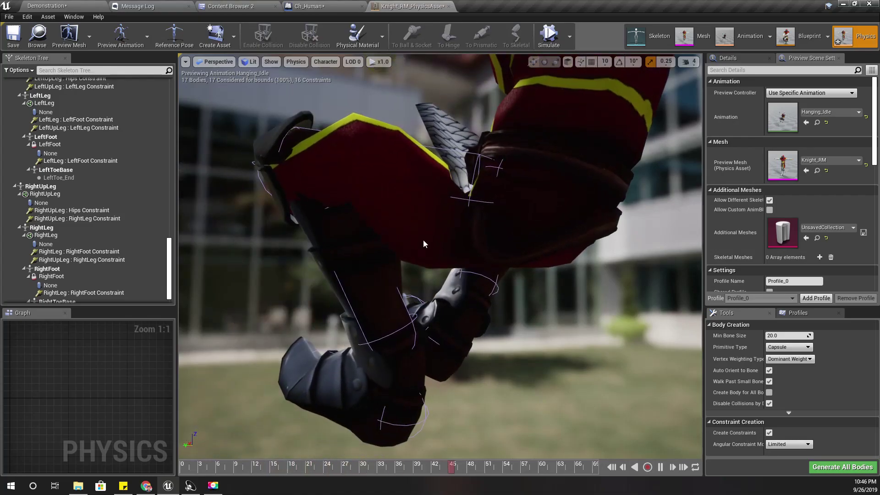
left_click(458, 195)
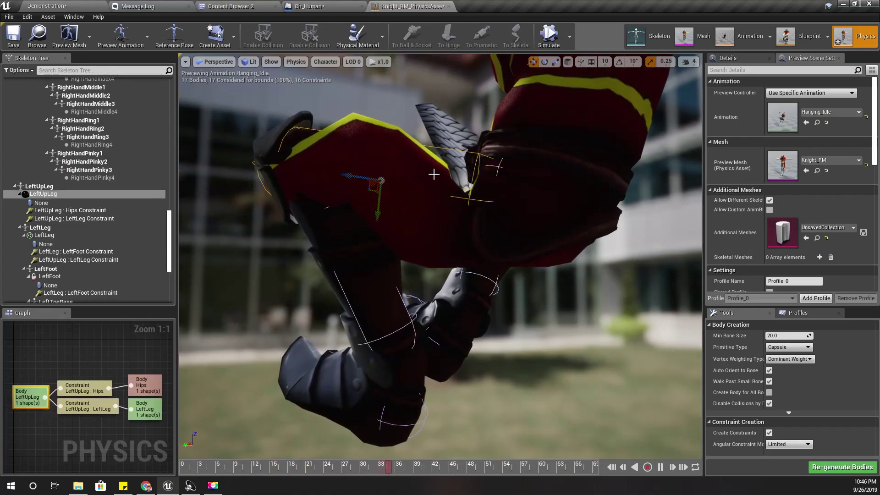
left_click(271, 62)
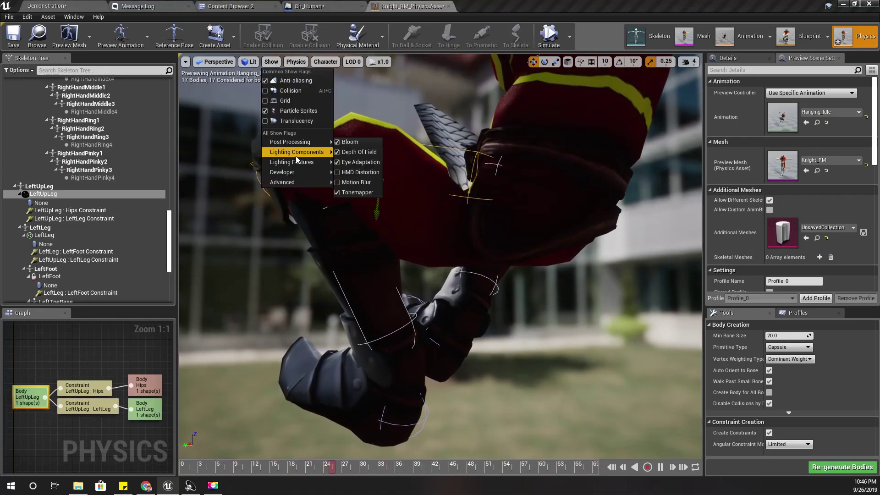
left_click(266, 121)
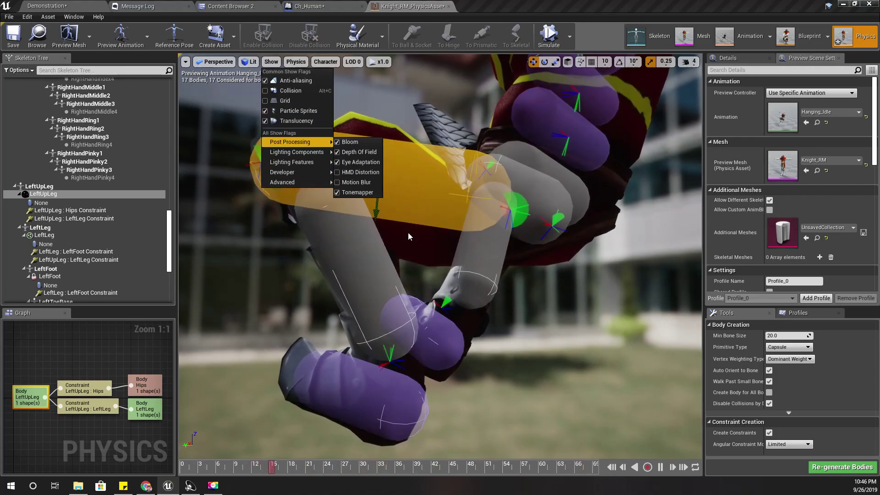
left_click(431, 234)
Select the LeftLeg, RightLeg and RightUpLeg bodies one after another and check how they overlap their neighbours.
left_click(340, 257)
right_click_drag(340, 257, 404, 263)
mouse_move(353, 241)
right_mouse_down()
mouse_move(357, 275)
mouse_move(353, 243)
right_mouse_up()
scroll(353, 243, "down", 5)
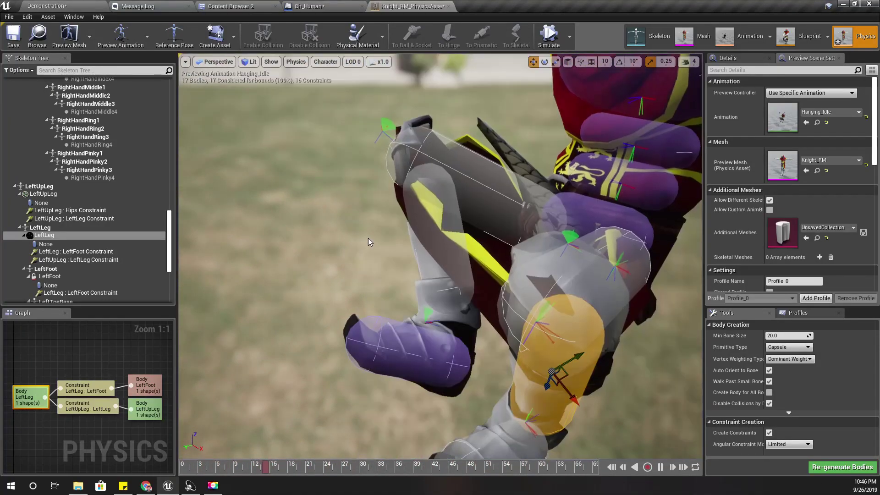
left_click(439, 205)
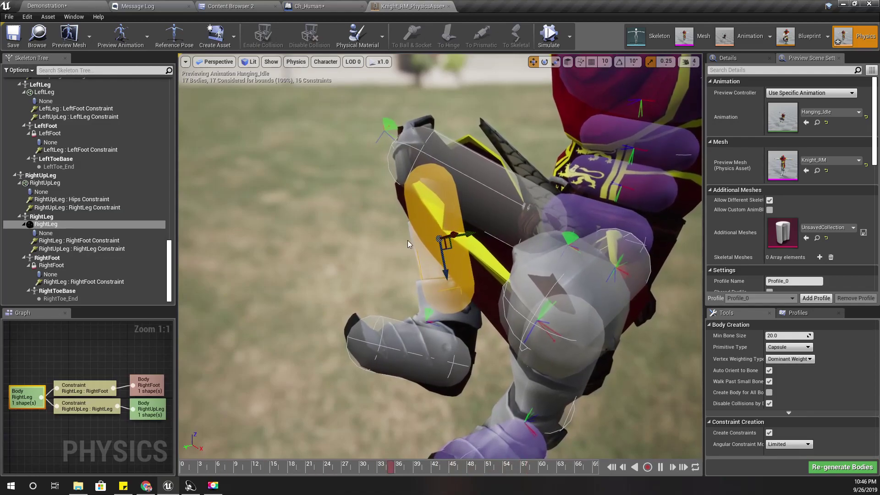
right_click_drag(408, 240, 354, 207)
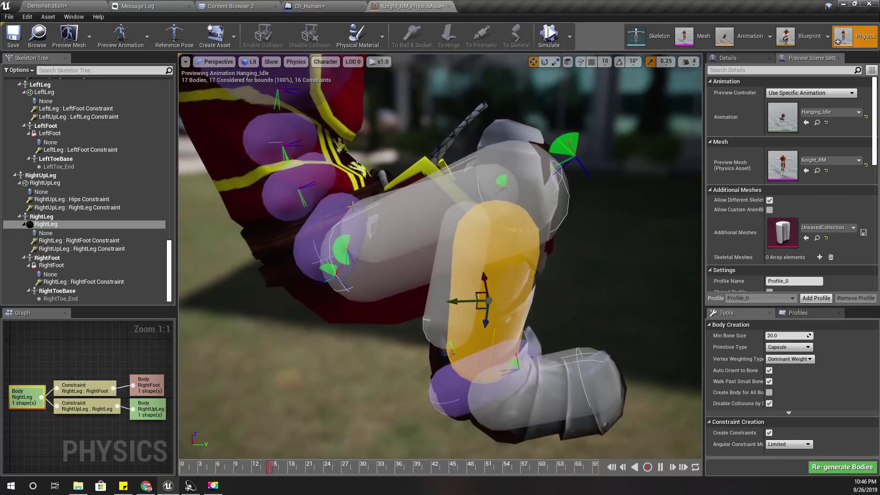
left_click(386, 231)
right_click_drag(385, 232, 238, 140)
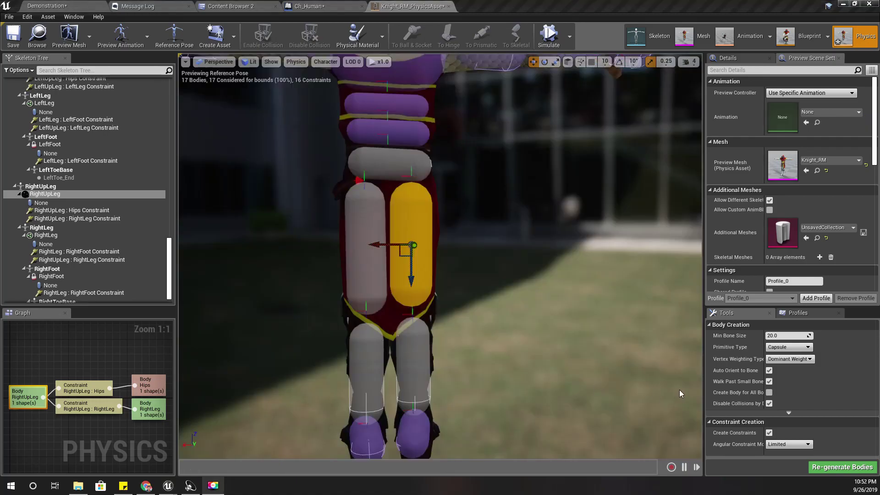
In the reference pose, shorten the RightUpLeg and LeftUpLeg capsules so they clear the hips and lower-leg bodies.
right_click_drag(559, 340, 446, 294)
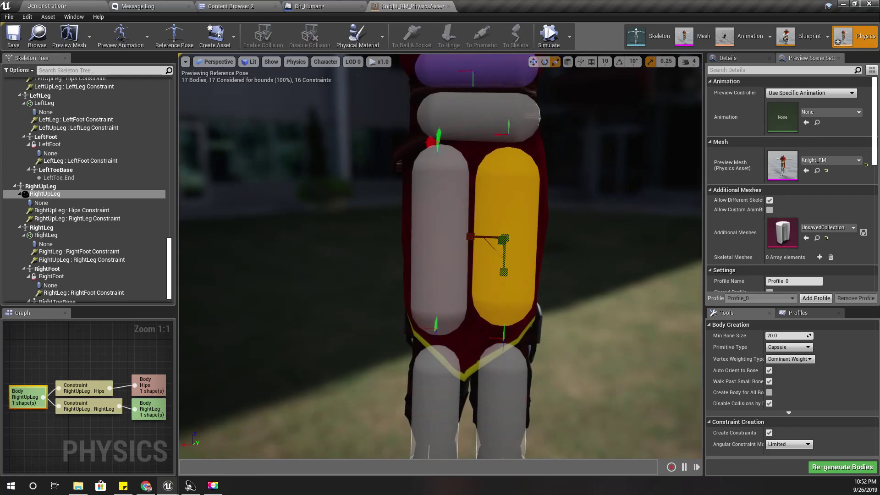
right_click_drag(457, 243, 452, 242)
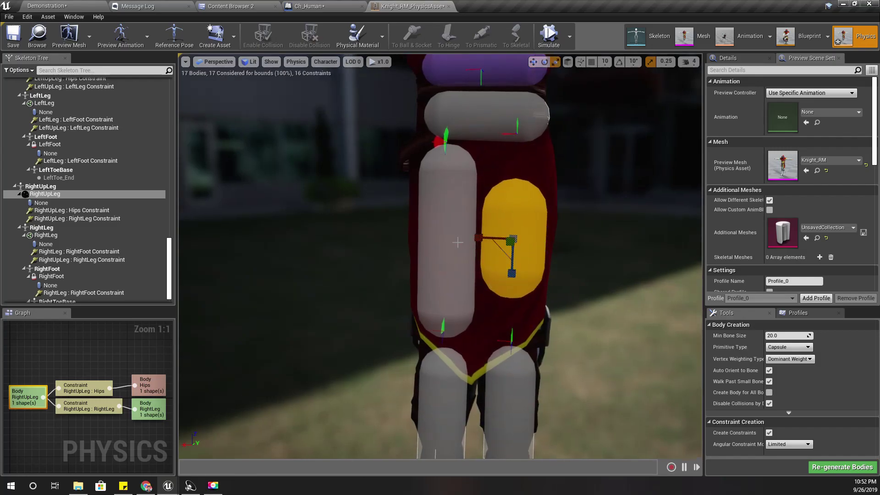
left_click(446, 284)
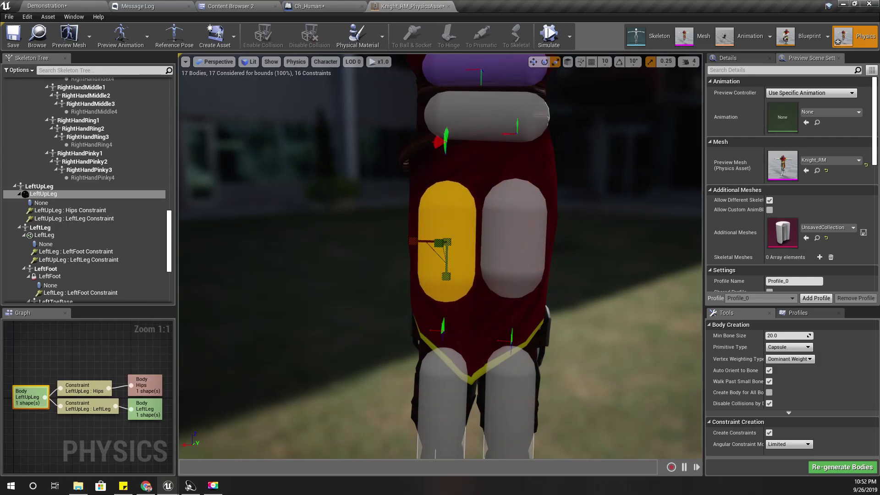
left_click(495, 236)
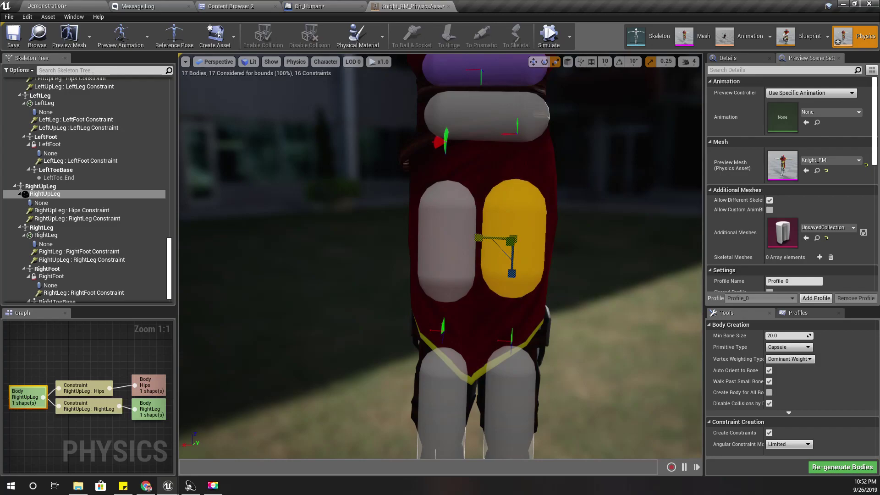
In the Right view, shorten the LeftLeg and RightLeg capsules so they clear the thighs and feet, and save the asset.
left_click(461, 261)
right_click_drag(461, 261, 464, 321)
left_click(436, 268)
left_click(212, 63)
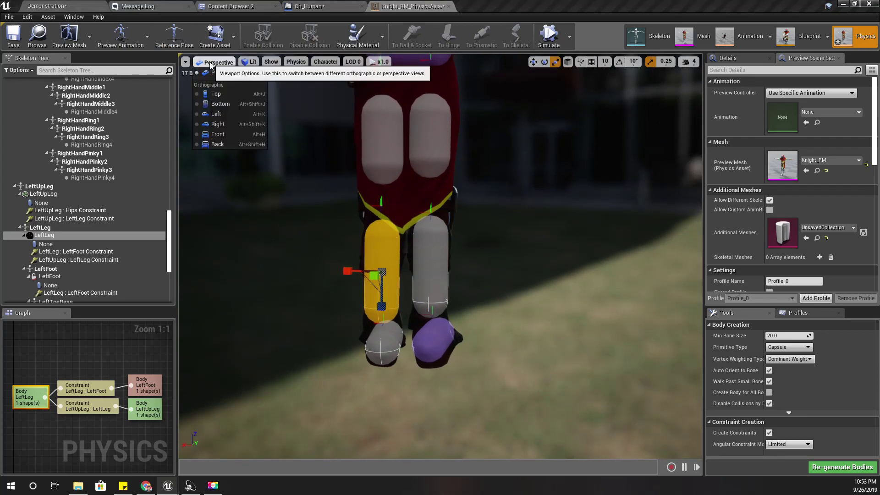
left_click(222, 129)
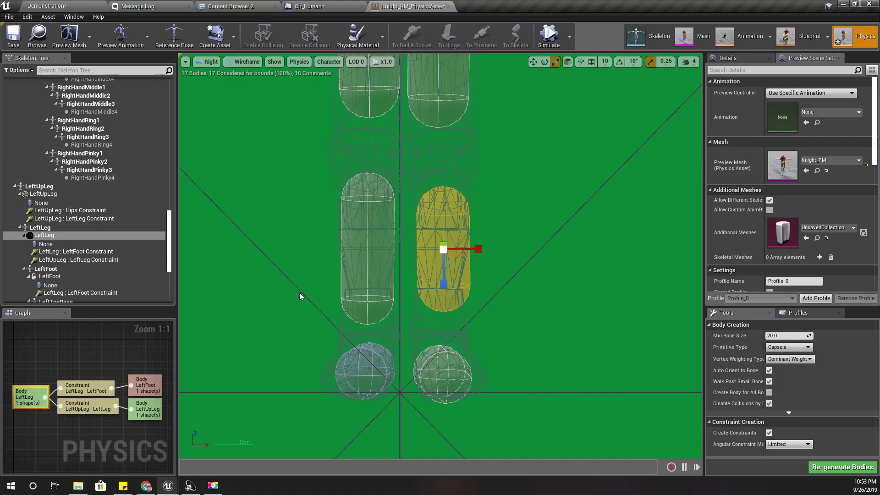
left_click(363, 249)
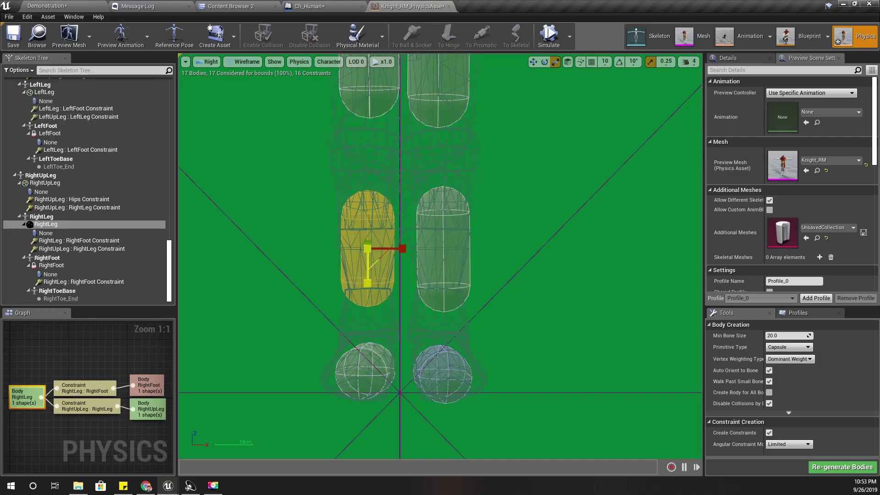
left_click(13, 36)
scroll(635, 257, "down", 2)
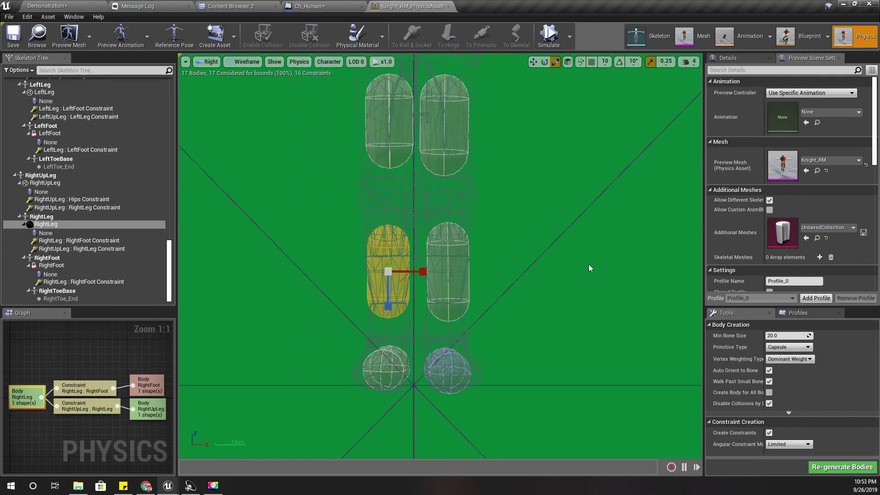
Return the viewport to perspective and briefly run the physics simulation on the knight's reference pose.
left_click(207, 61)
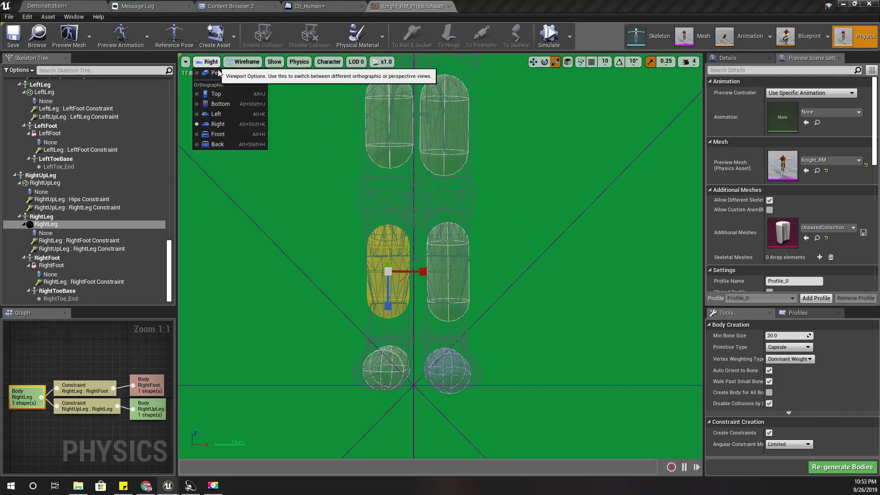
left_click(305, 91)
scroll(534, 231, "down", 5)
right_click_drag(544, 248, 562, 233)
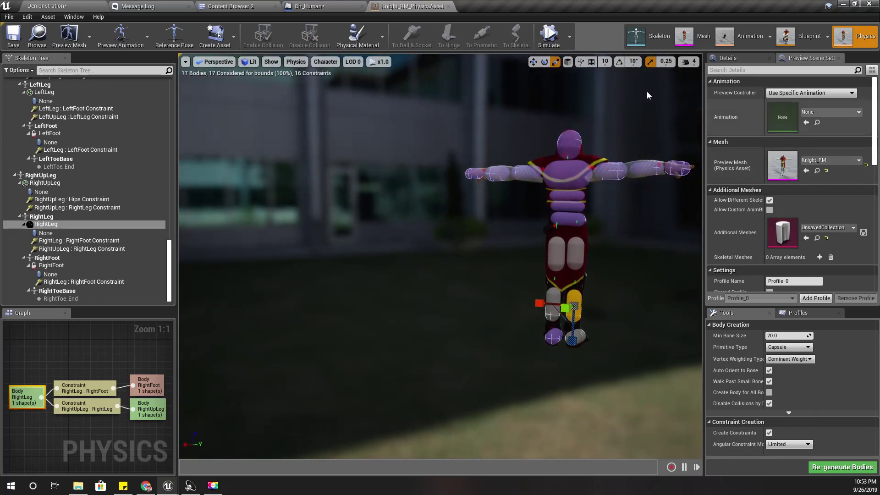
left_click(552, 36)
left_click(553, 41)
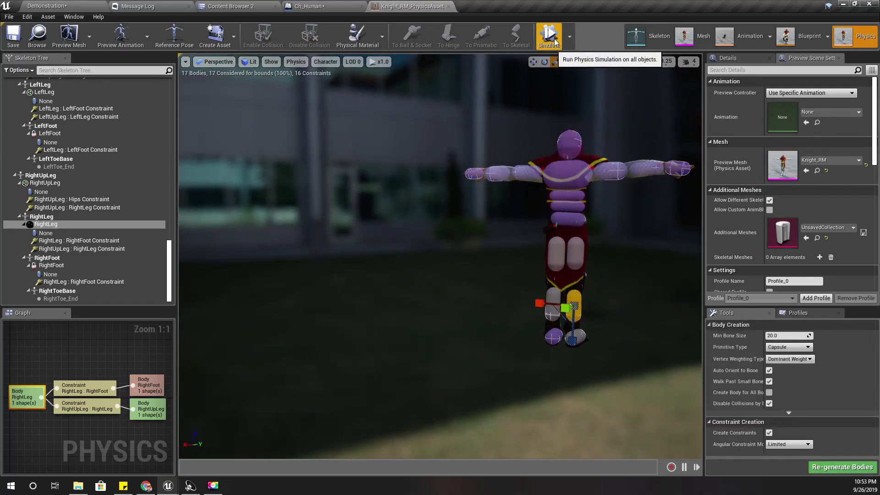
key("d")
right_click_drag(656, 237, 584, 237)
Preview the Hanging_Idle animation, simulate physics on it to check how the legs behave, and stop the simulation.
left_click(813, 114)
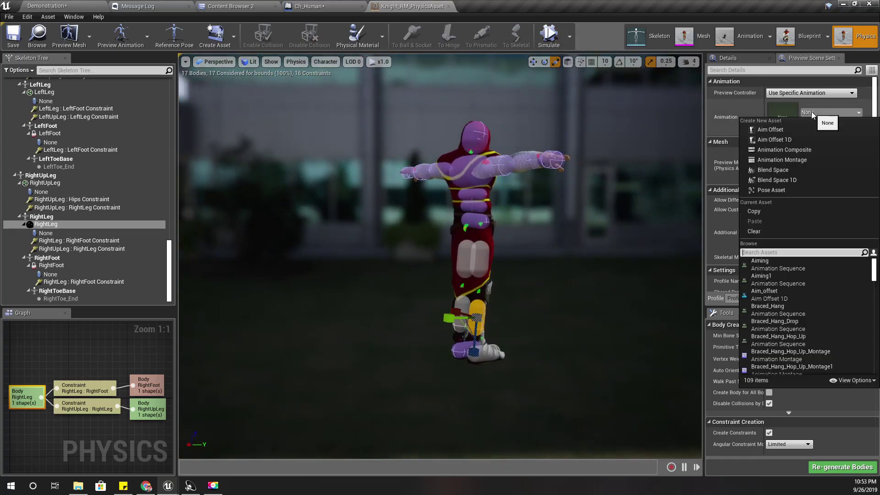
type("hanging")
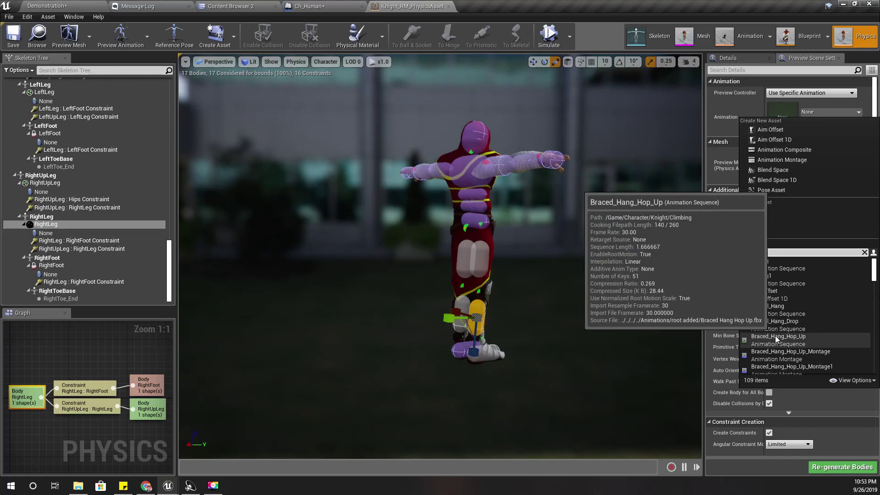
left_click(815, 280)
right_click_drag(503, 256, 390, 325)
left_click(548, 37)
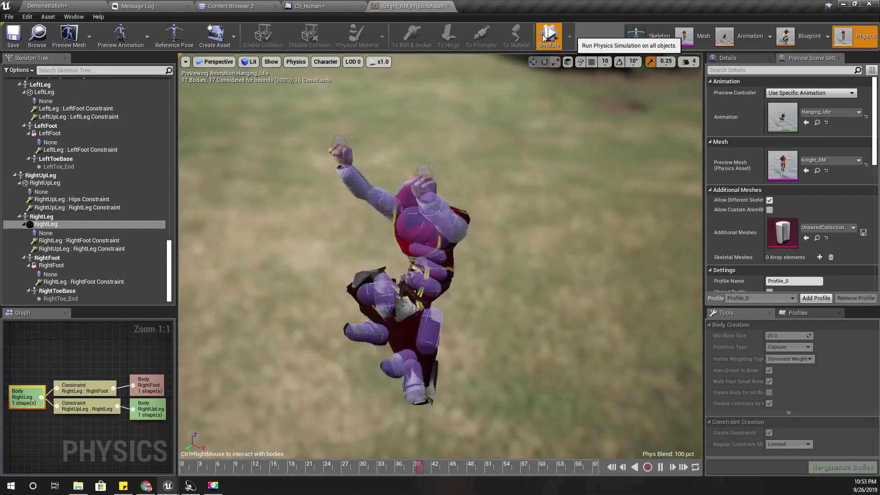
right_click_drag(543, 163, 536, 124)
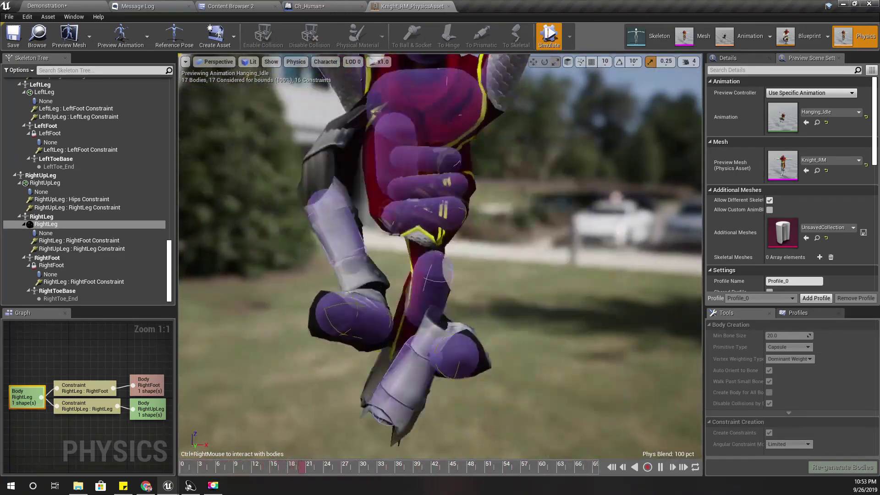
left_click(554, 36)
Enable Soft Constraint under Twist Limits for both knee constraints, RightUpLeg : RightLeg and LeftUpLeg : LeftLeg.
mouse_move(538, 244)
right_mouse_down()
mouse_move(538, 269)
mouse_move(538, 243)
mouse_move(524, 251)
right_mouse_up()
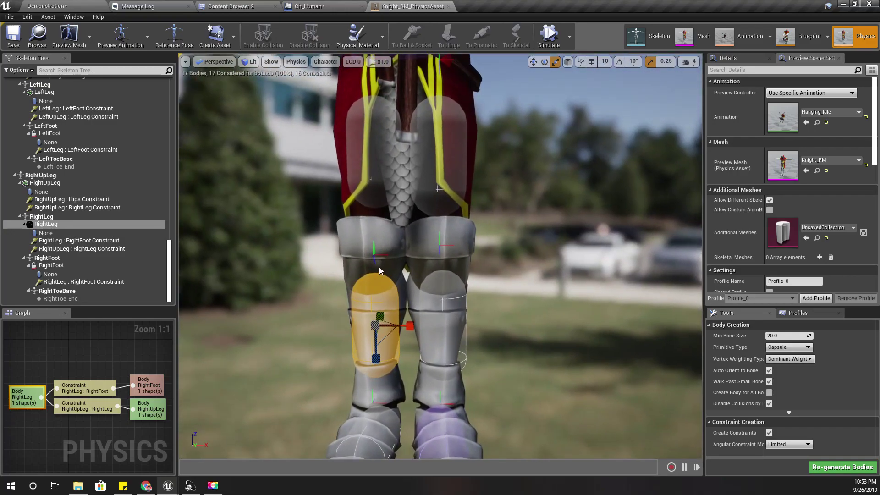
left_click(375, 253)
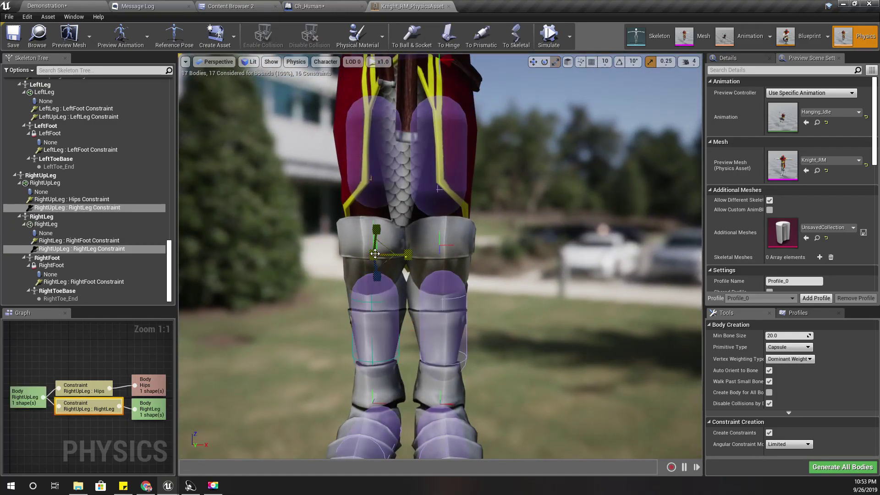
left_click(439, 241, "ctrl")
scroll(798, 153, "down", 10)
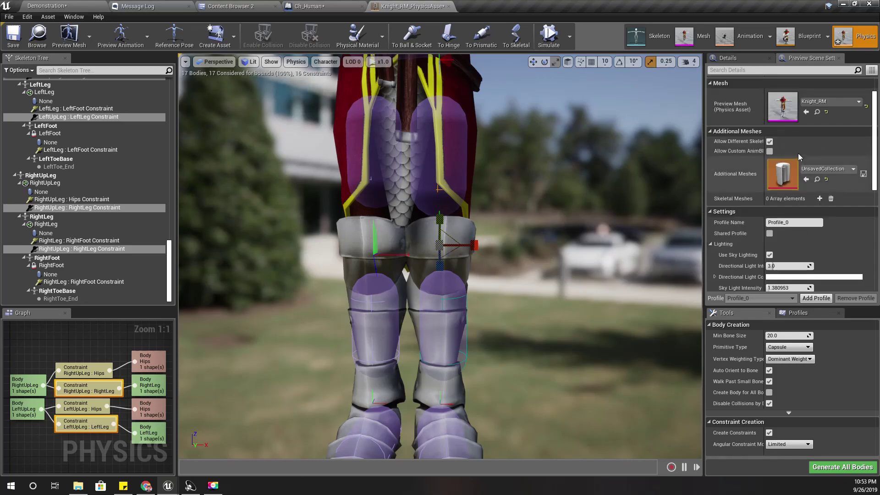
scroll(798, 155, "down", 2)
scroll(798, 154, "up", 12)
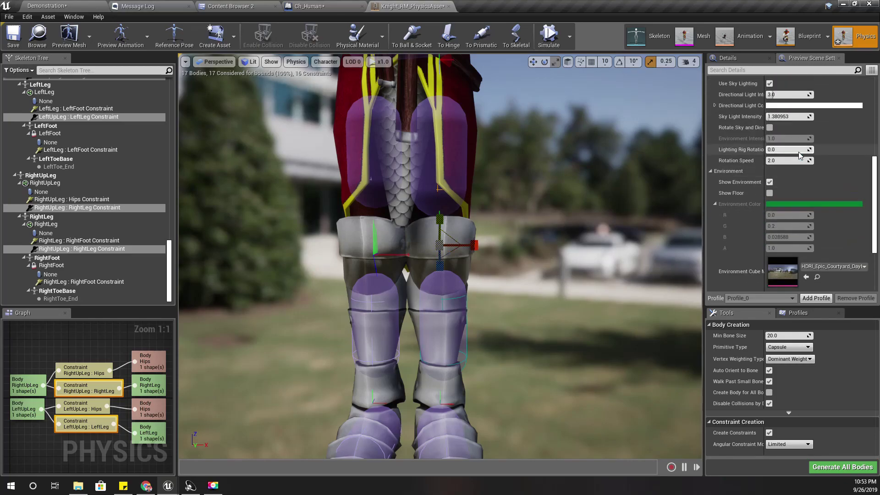
left_click(731, 59)
scroll(824, 219, "down", 8)
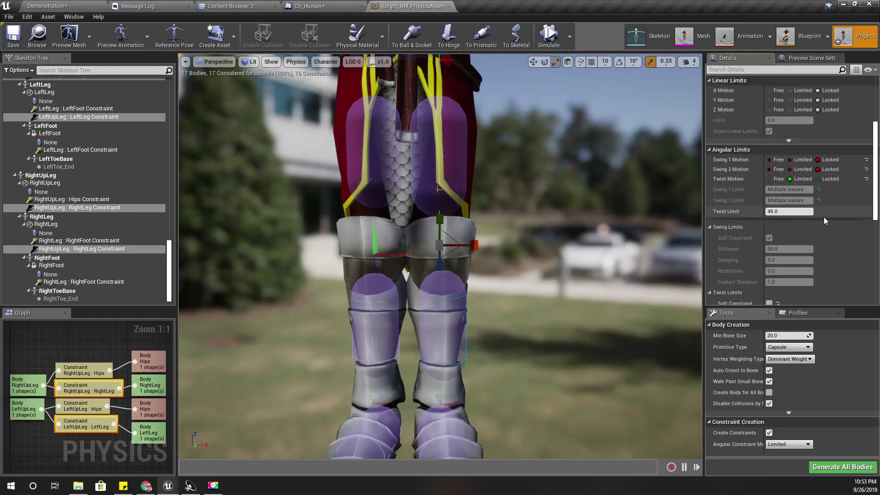
scroll(822, 214, "down", 1)
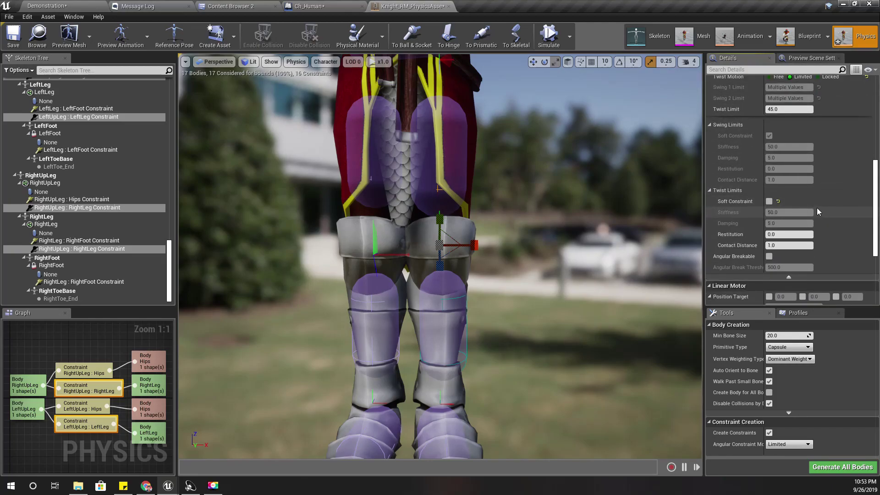
left_click(768, 202)
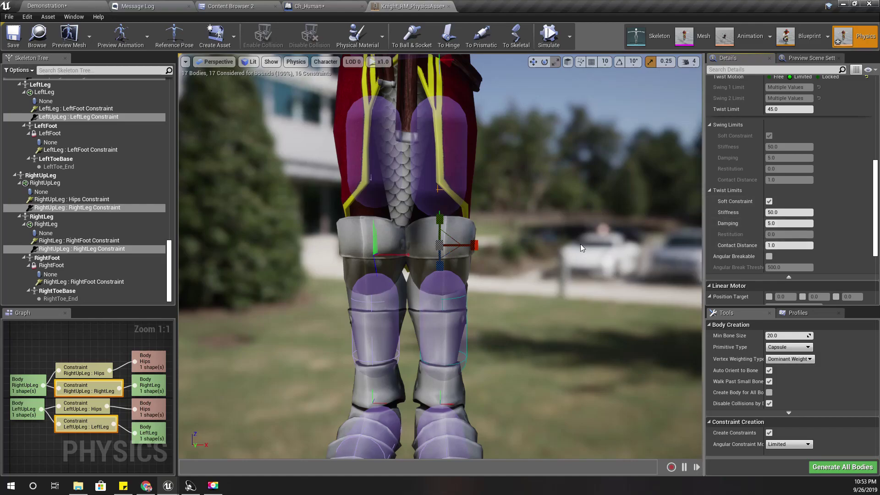
Start the physics simulation and preview the free_Hanging_Idle animation on the whole figure.
right_click_drag(440, 256, 408, 257)
key("s")
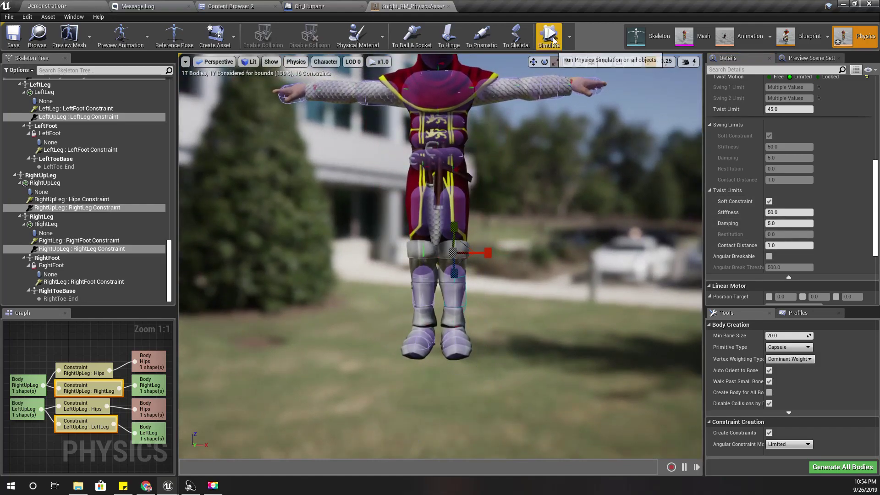
left_click(553, 42)
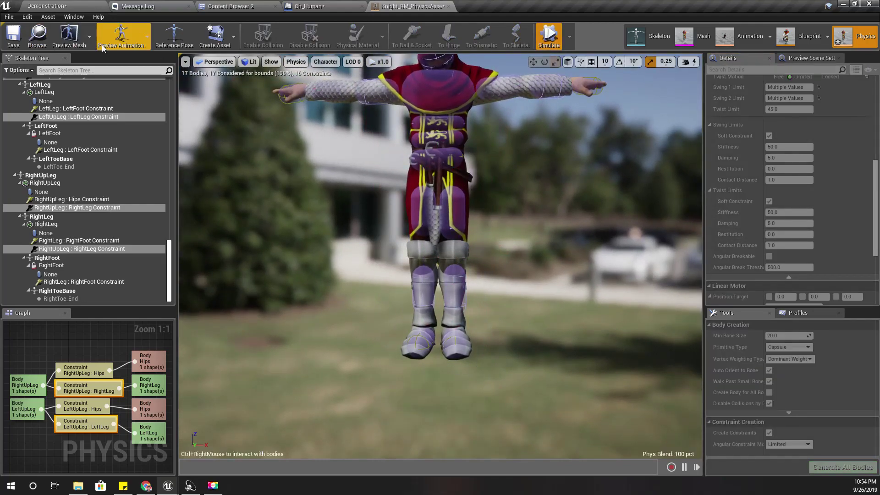
left_click(124, 39)
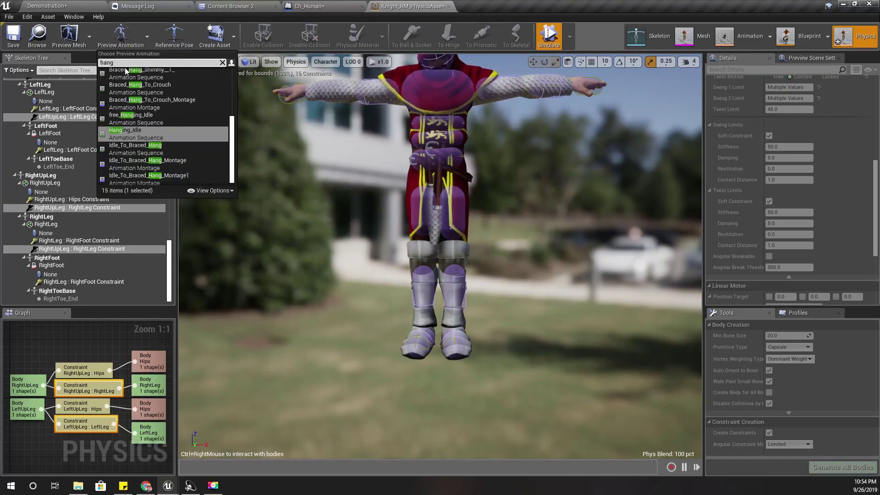
left_click(126, 70)
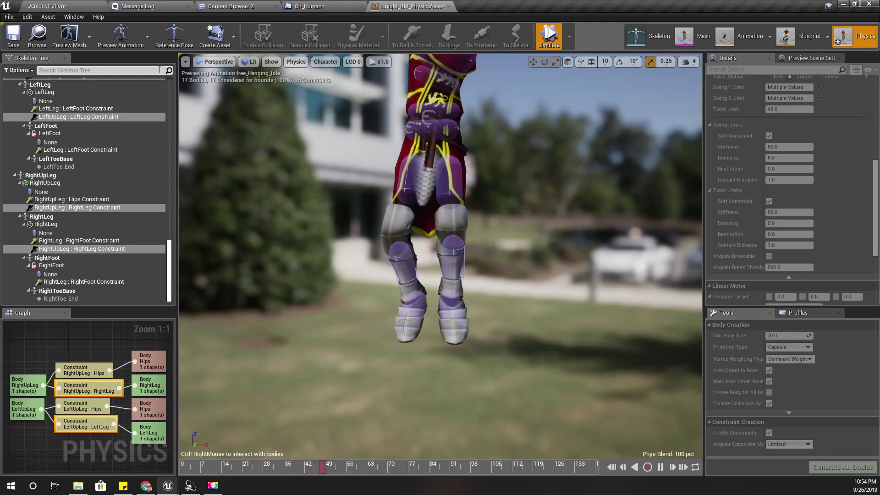
Switch the simulated preview to Hanging_Idle, examine the leg and hip bodies from several sides, and stop the simulation.
left_click(128, 41)
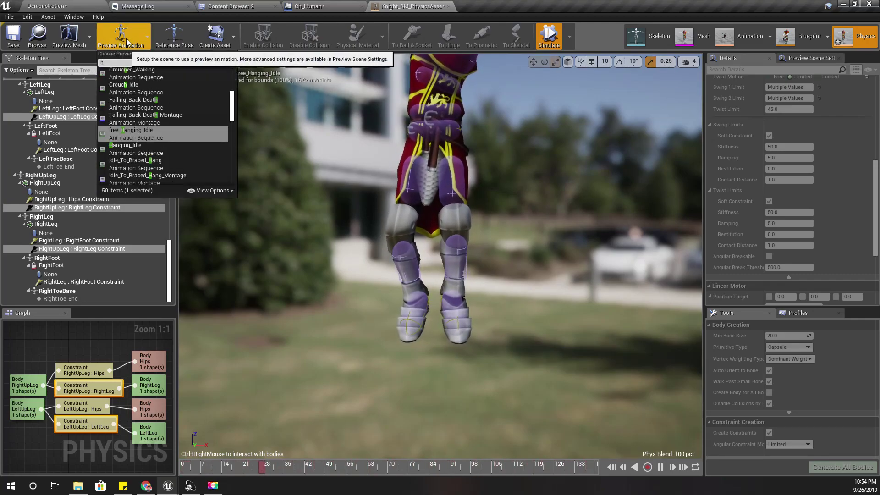
left_click(125, 146)
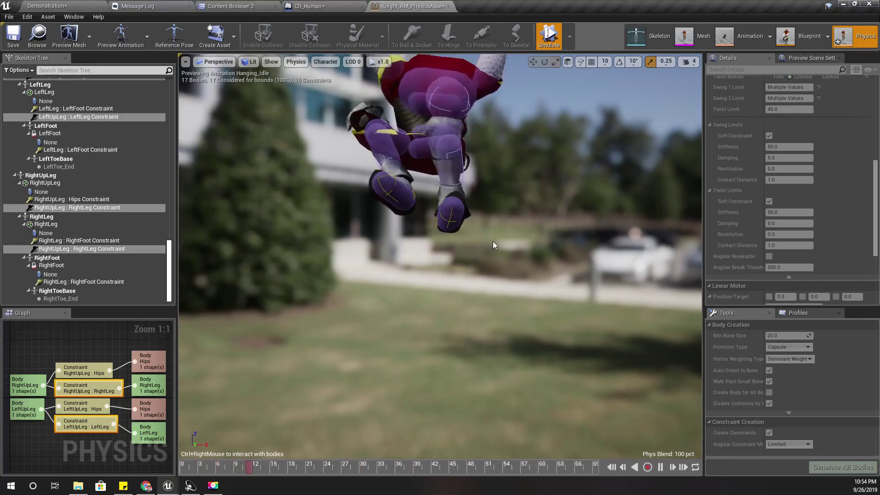
right_click_drag(568, 264, 559, 316)
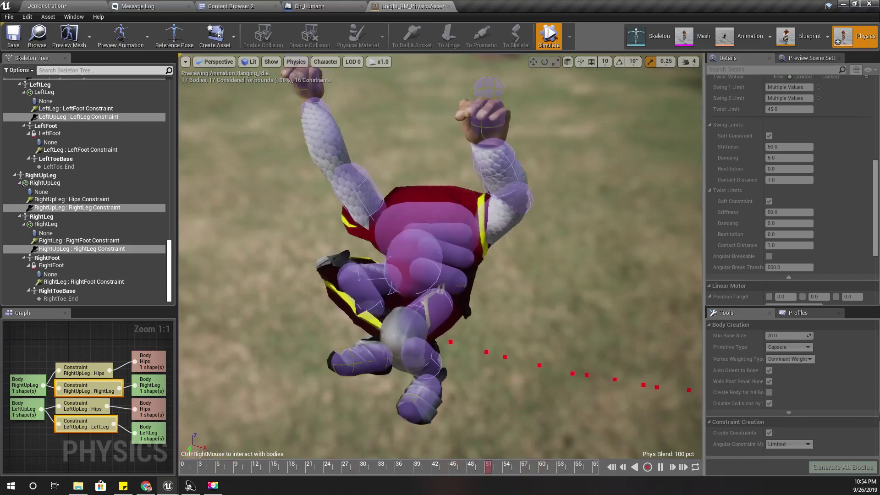
right_click_drag(459, 394, 584, 303)
key("w")
right_click_drag(453, 397, 335, 387)
key("d")
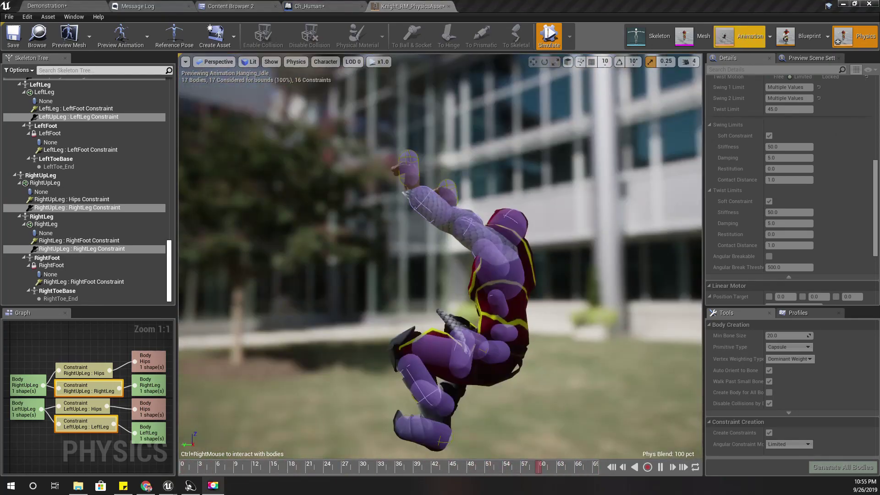
left_click(548, 39)
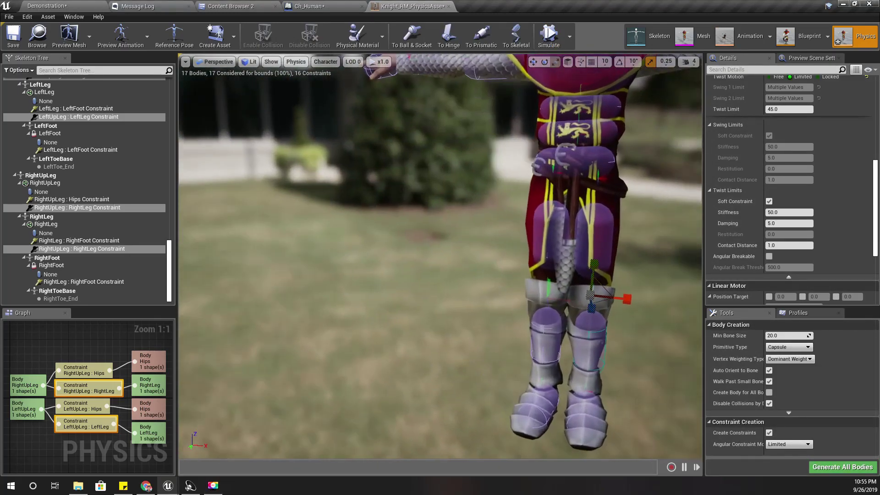
Undo the knee constraint changes and the shortening of the upper and lower leg capsules.
key("ctrl+z")
key("ctrl+z")
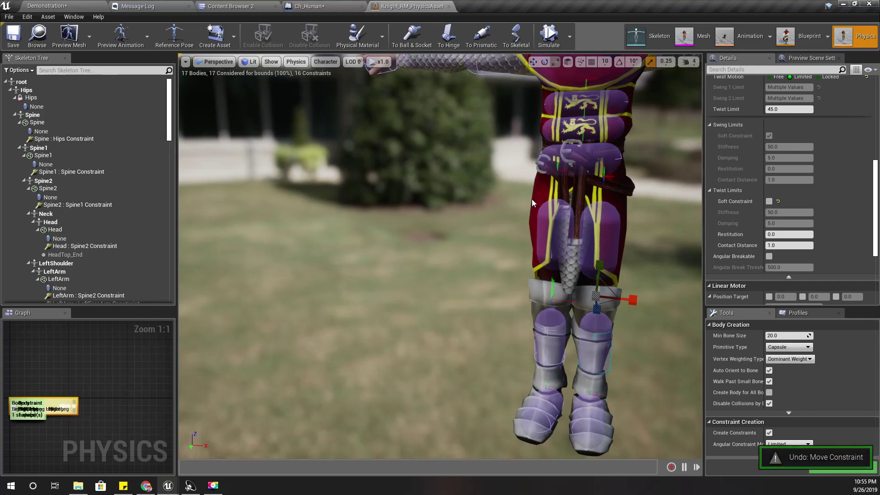
key("ctrl+z")
key("ctrl+z")
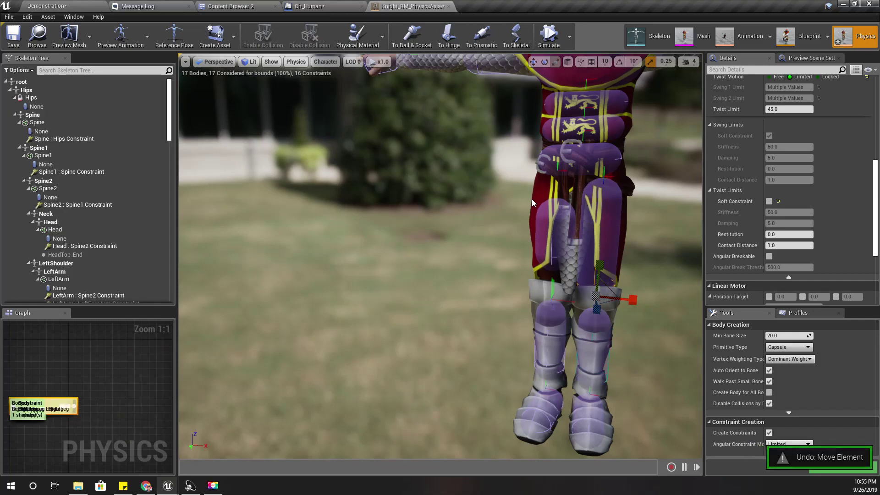
key("ctrl+z")
Examine the simulated knight's standing pose from the back and the side, then stop the simulation.
right_click_drag(481, 249, 466, 271)
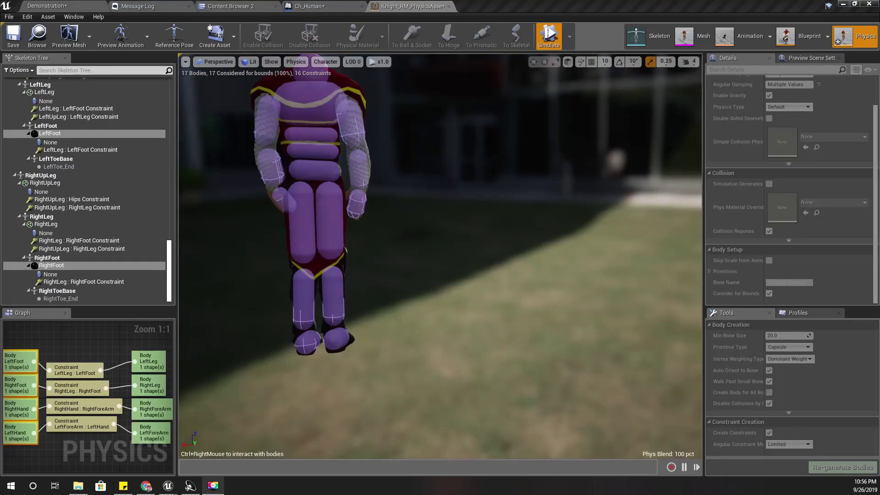
mouse_move(428, 264)
right_mouse_down()
mouse_move(495, 262)
mouse_move(440, 264)
right_mouse_up()
key("a")
key("s")
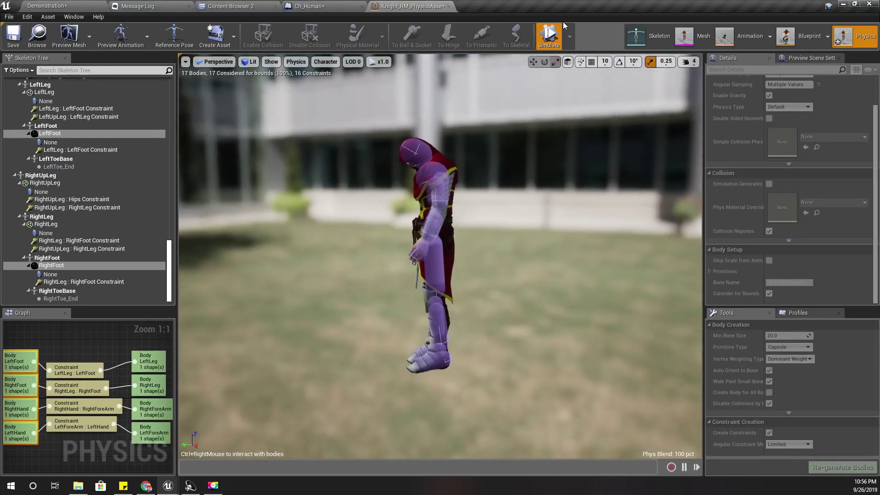
left_click(548, 36)
Select the RightHand and LeftHand bodies and set their physics type to Simulated, then to Kinematic.
key("a")
right_click_drag(535, 222, 637, 216)
key("w")
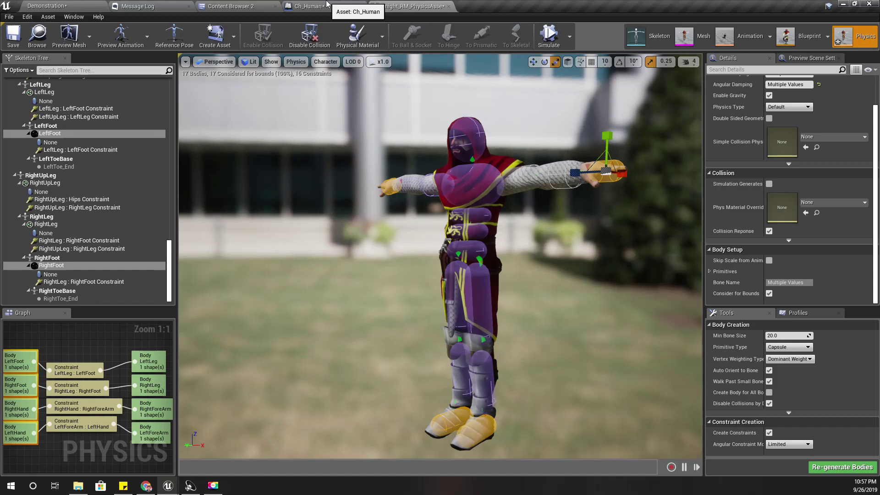
key("a")
right_click_drag(426, 238, 490, 235)
key("w")
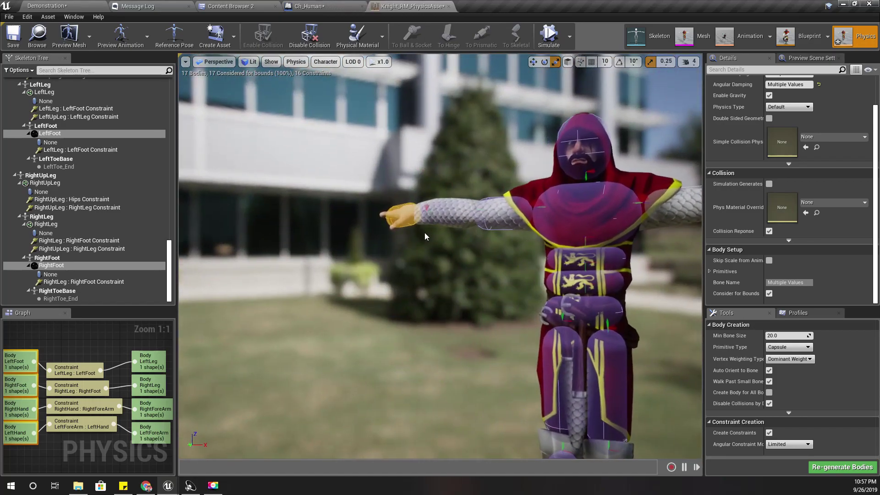
left_click(401, 212)
right_click_drag(394, 271, 602, 214)
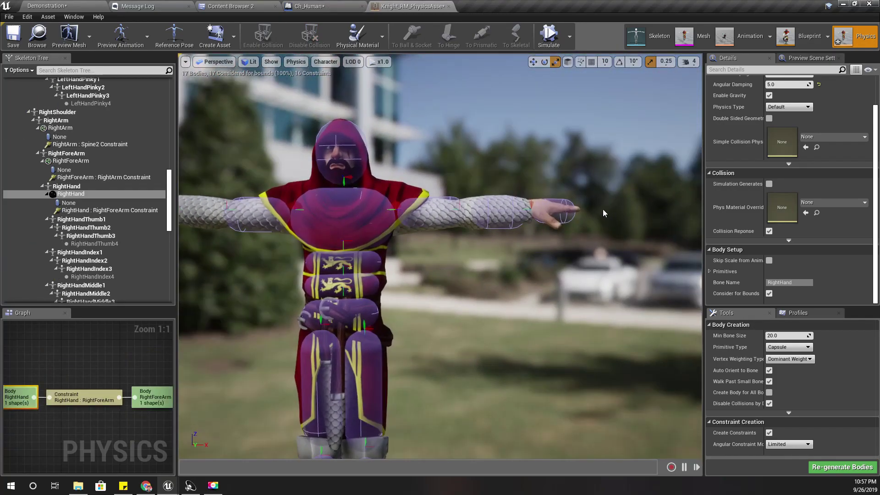
left_click(554, 213)
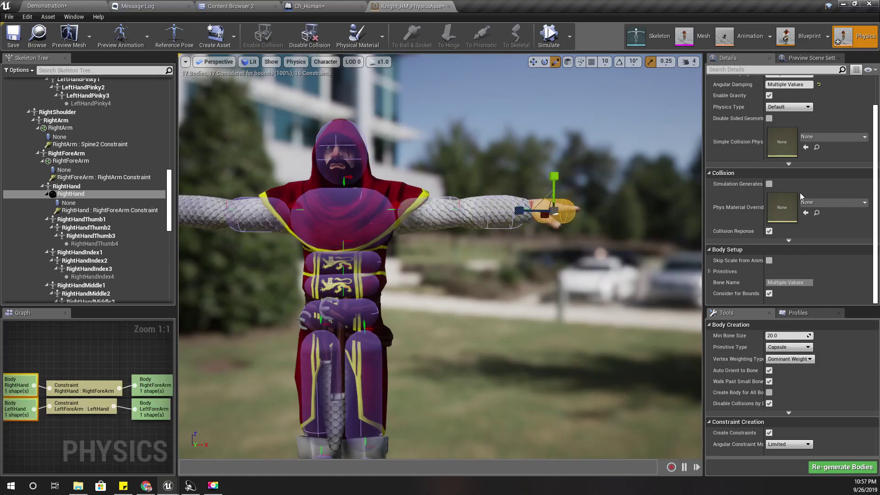
scroll(812, 184, "up", 2)
left_click(785, 137)
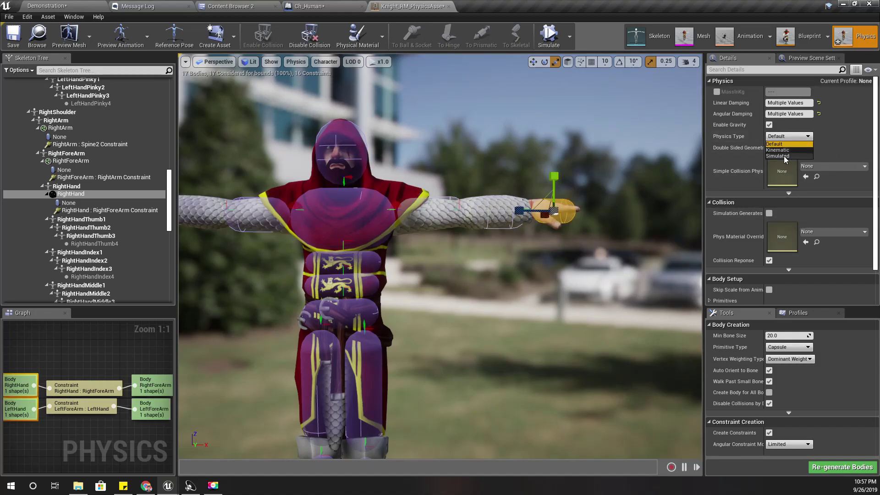
left_click(782, 156)
left_click(782, 136)
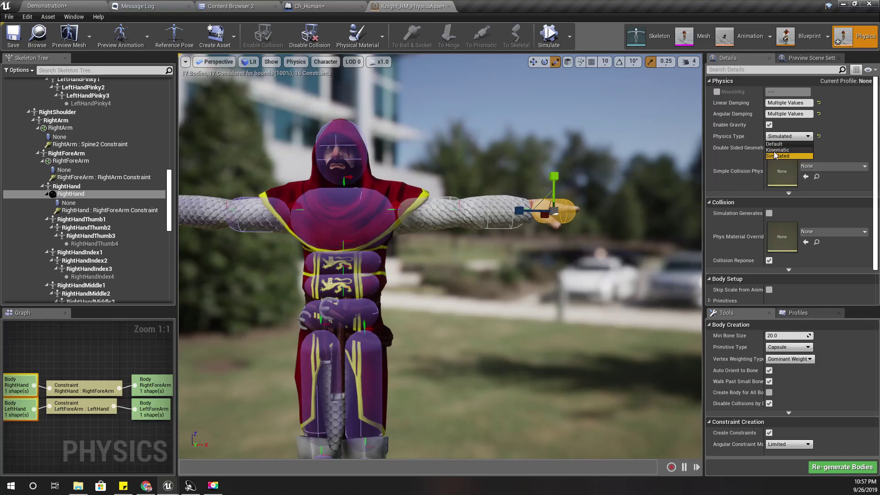
left_click(778, 150)
Set the physics type of the Head body to Kinematic.
left_click(347, 136)
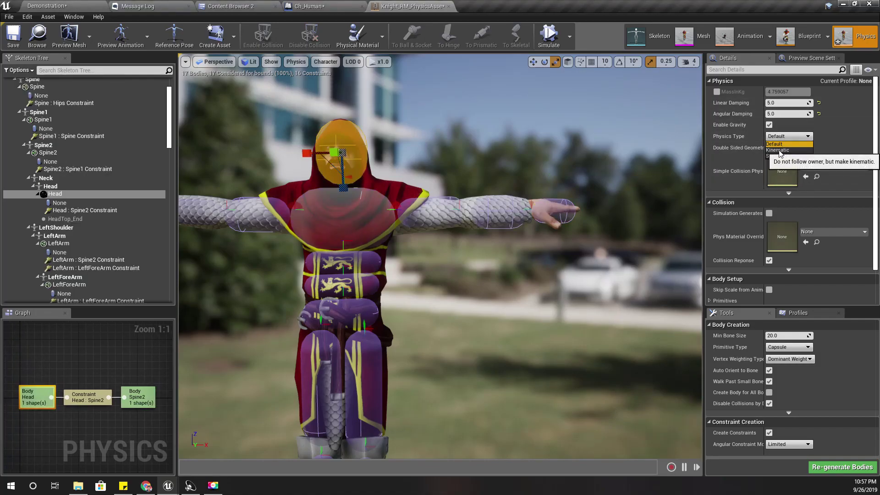
left_click(778, 151)
scroll(380, 255, "up", 3)
Check the physics type of the Hips body and of both foot bodies, leaving the two feet selected.
left_click(381, 256)
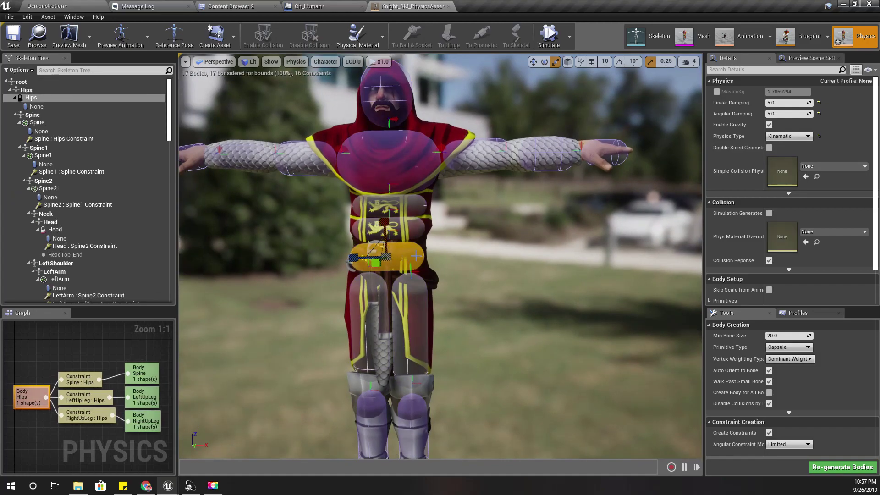
right_click_drag(503, 272, 451, 315)
left_click(410, 323)
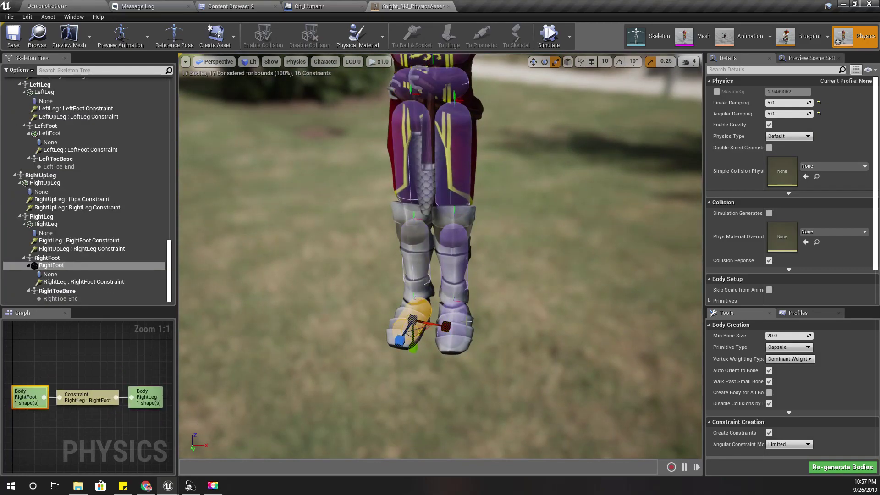
left_click(454, 321, "ctrl")
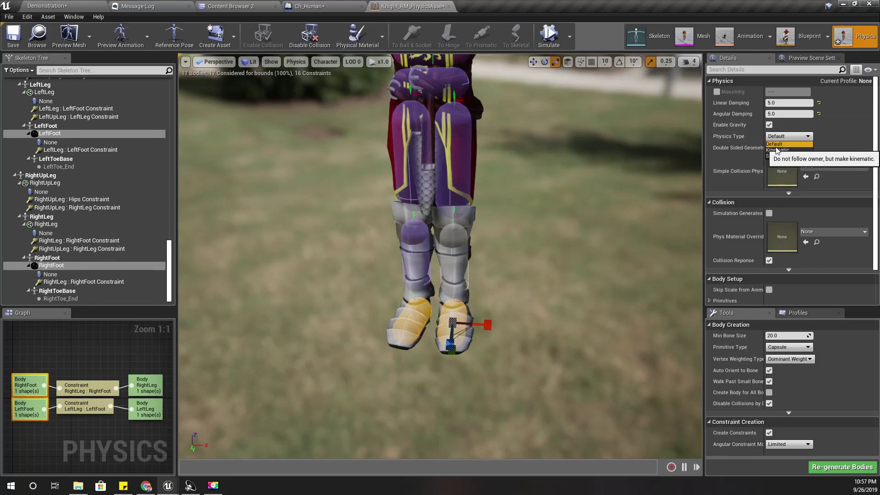
right_click_drag(527, 203, 552, 137)
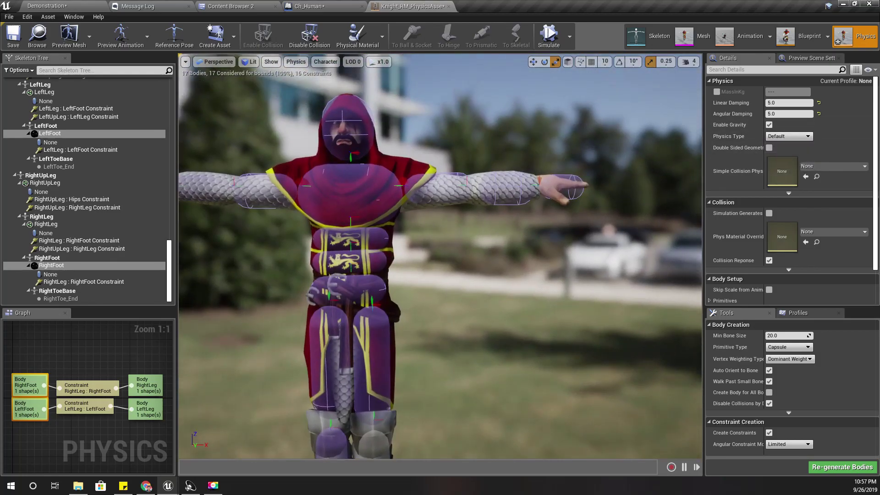
right_click_drag(534, 213, 538, 238)
key("s")
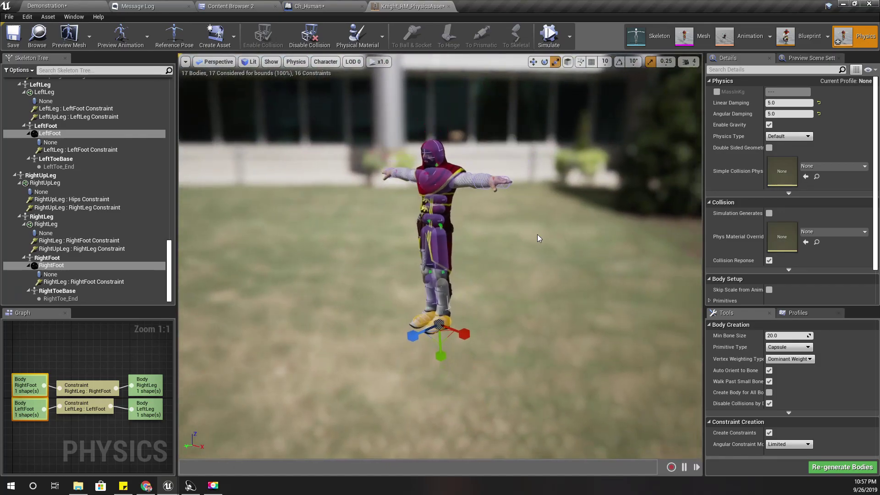
Preview the free_Hanging_Idle animation on the knight, simulate it briefly while viewing the figure, and stop the simulation.
left_click(120, 36)
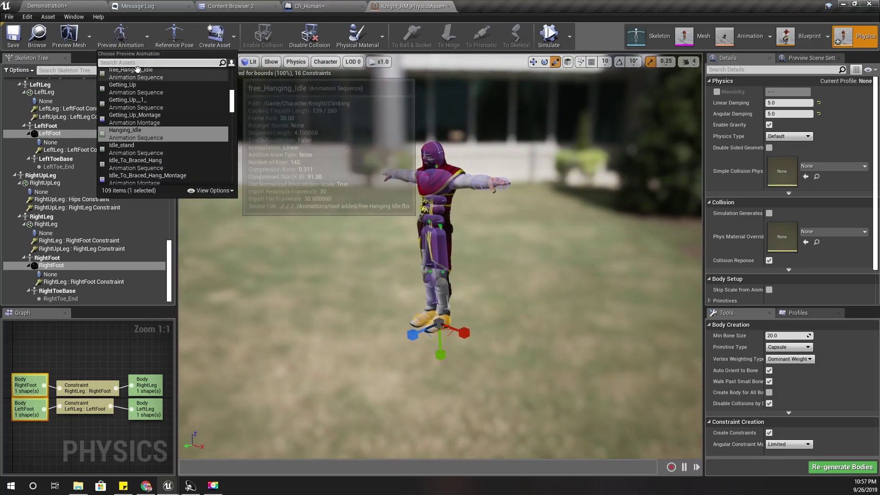
type("free")
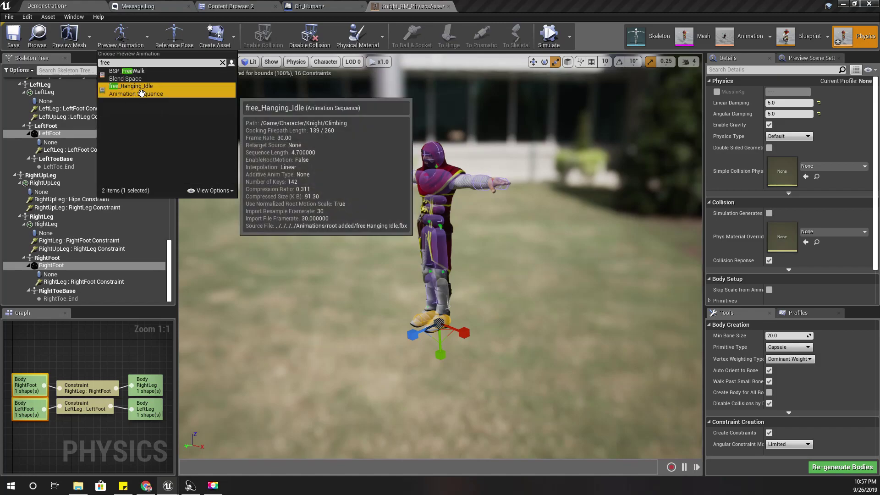
left_click(132, 86)
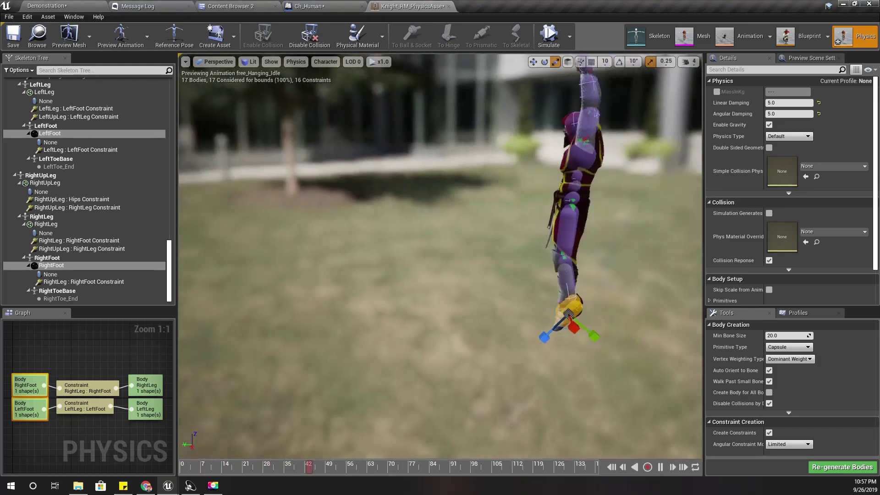
right_click_drag(648, 143, 494, 143)
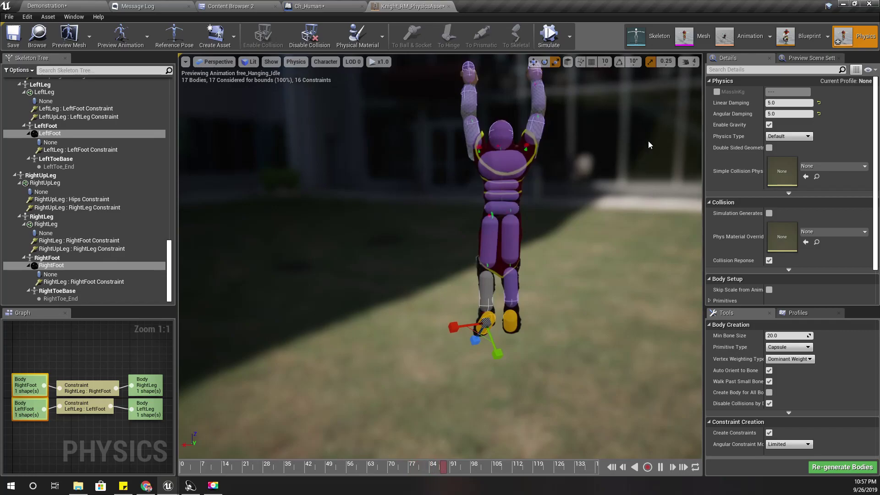
left_click(551, 38)
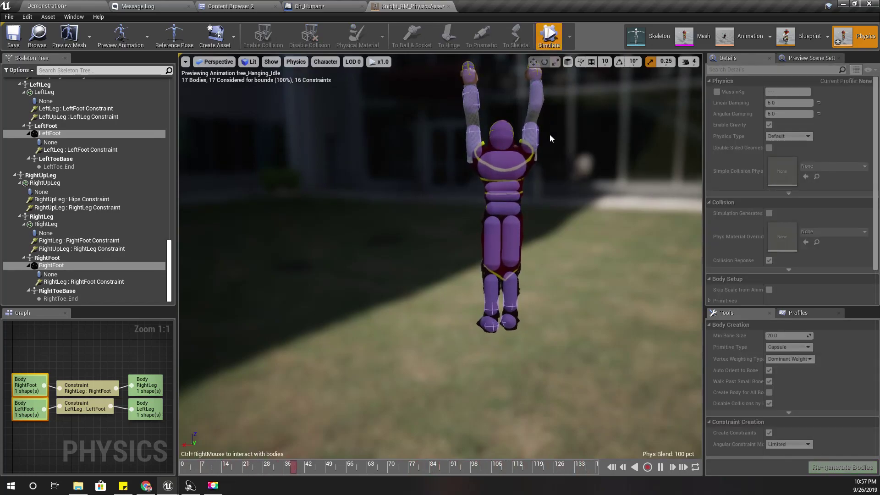
left_click(550, 37)
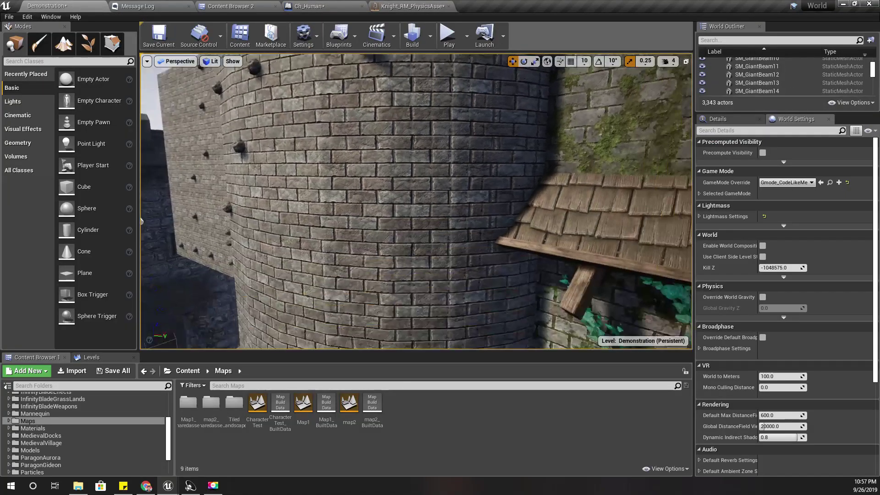
Play-test the Demonstration level full screen and bring the knight to the round tower to climb onto its knobs.
key("w")
right_click_drag(416, 202, 394, 231)
key("F11")
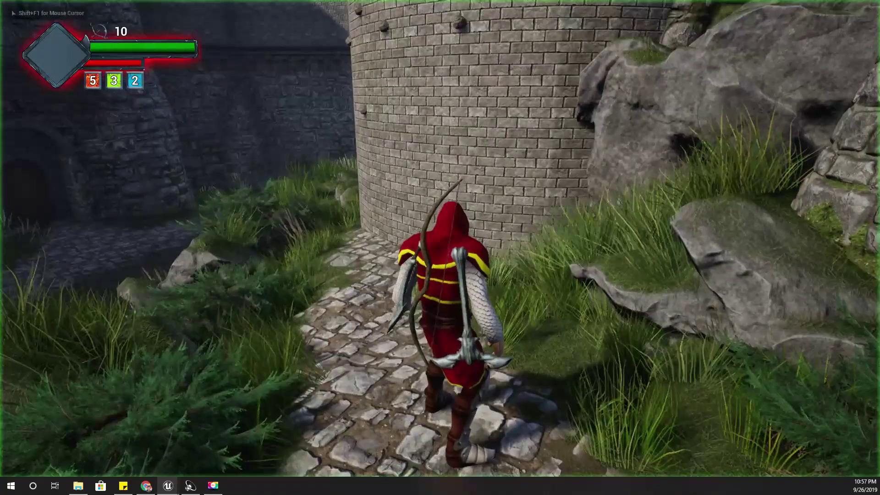
key("w")
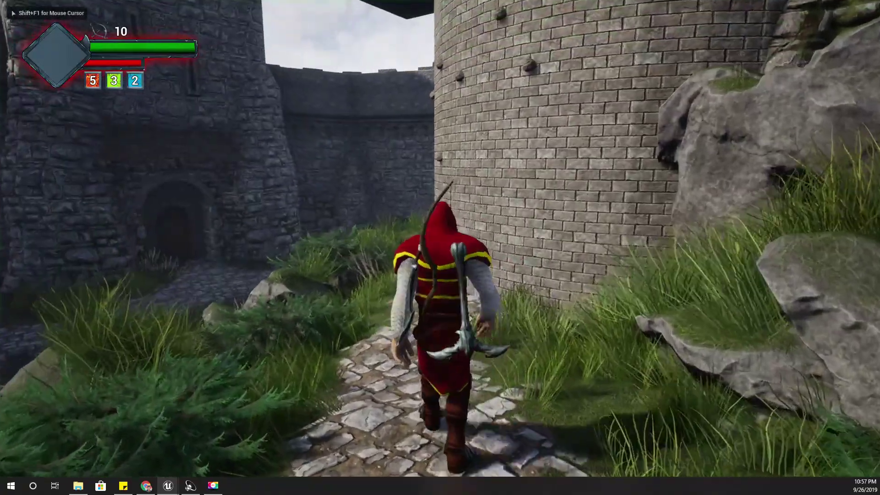
key("w")
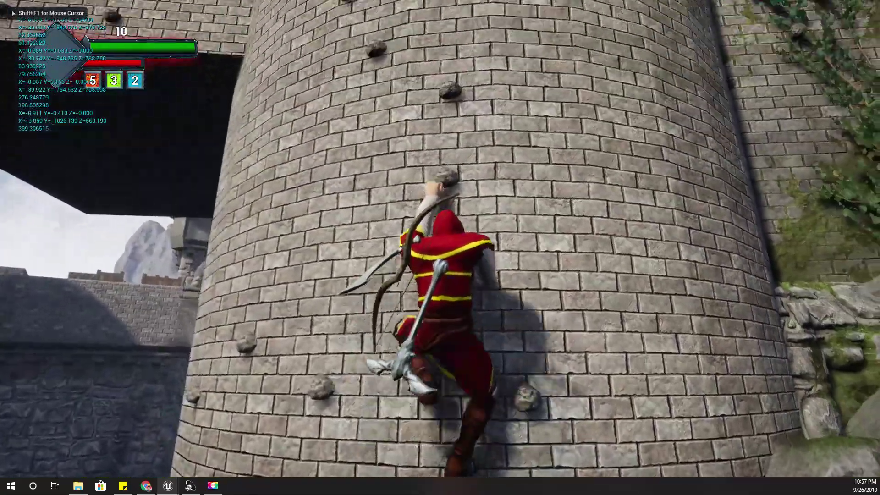
Climb the knight across the knobs over the open gap and back up the wall, then end the play test and leave full screen.
key("w")
key("a")
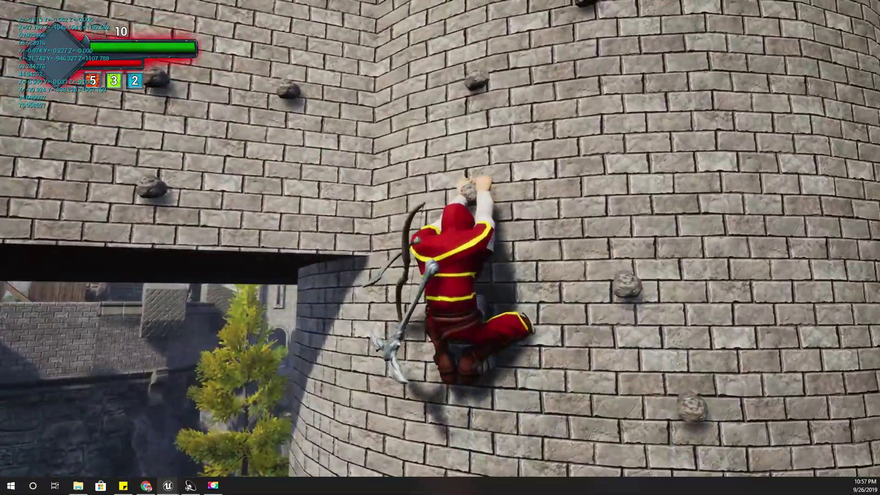
key("a")
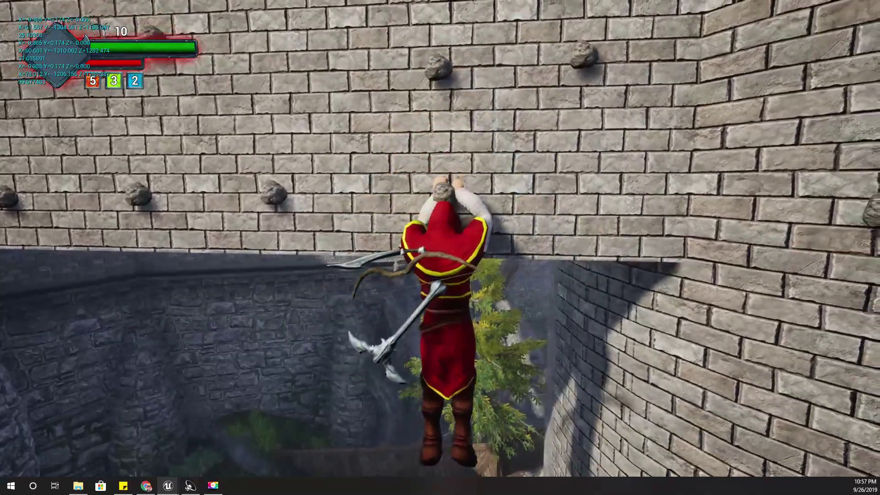
key("d")
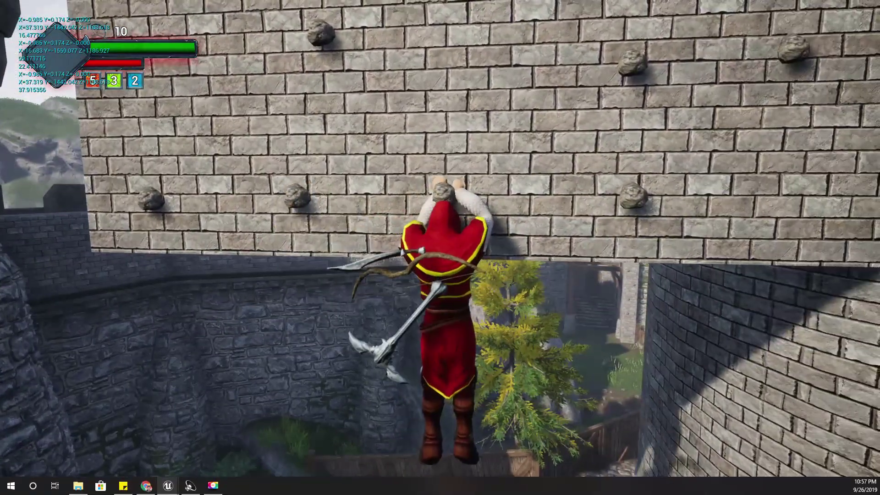
key("a")
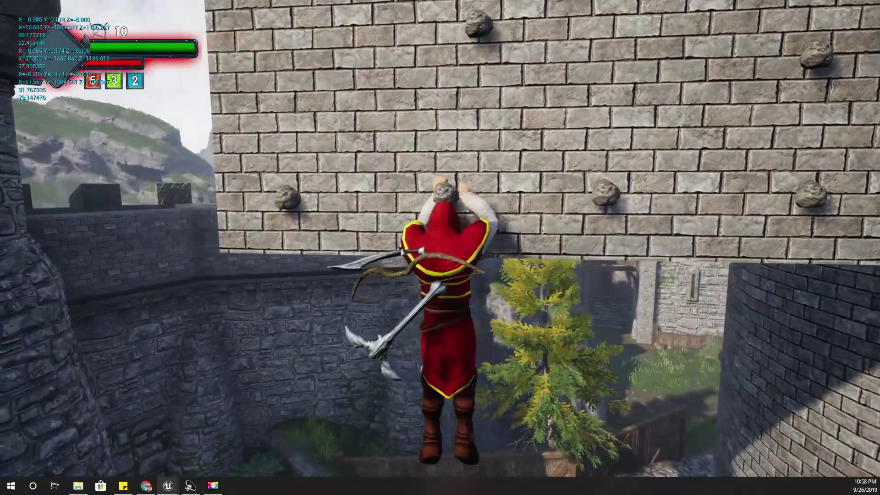
key("w")
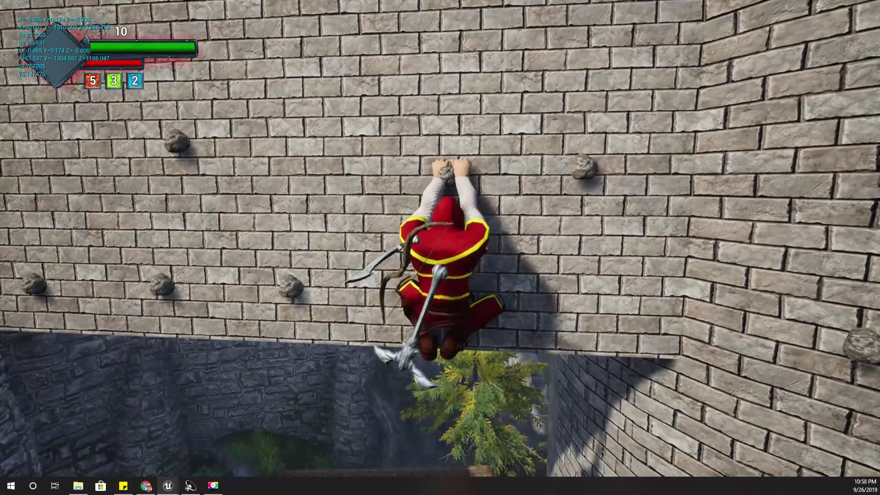
key("Escape")
right_click_drag(256, 251, 251, 246)
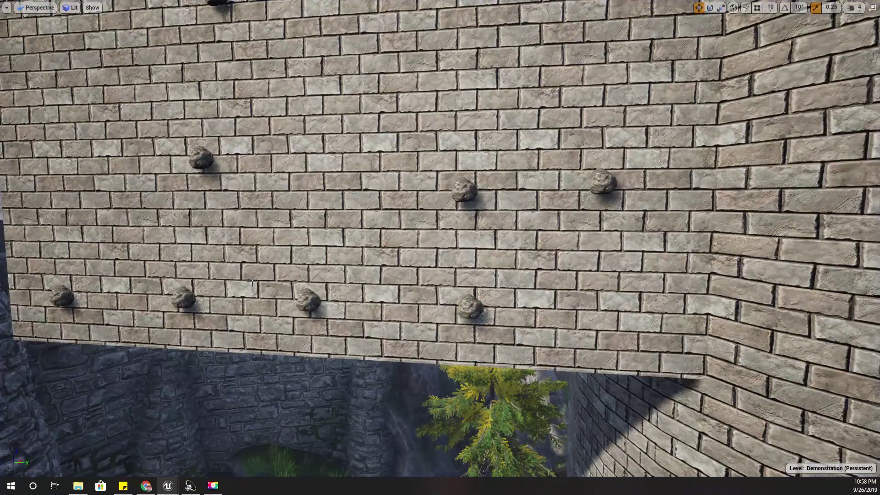
key("F11")
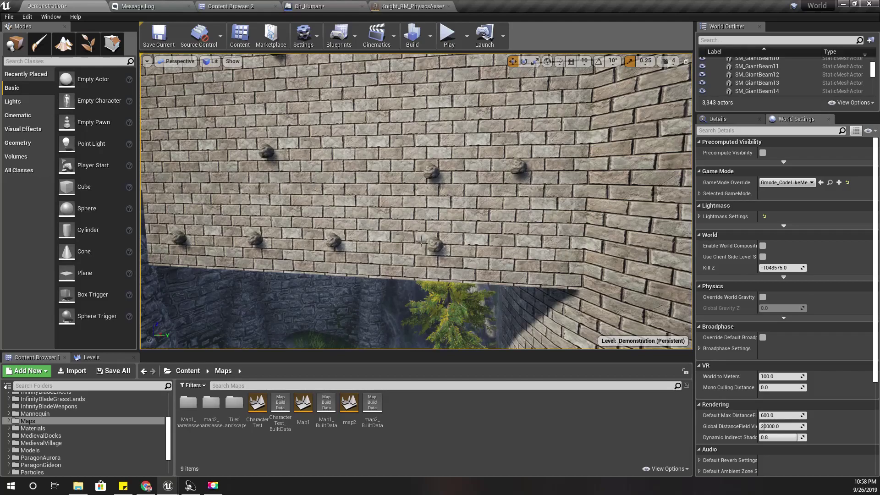
Examine the Hang on Knob graph of Ch_Human, following its line trace branch, movement state updates and Move Component To nodes.
left_click(328, 4)
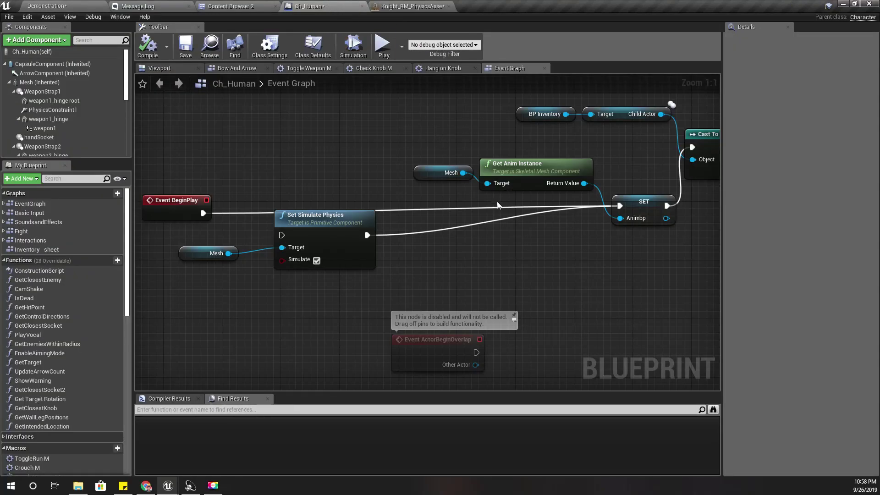
right_click_drag(578, 261, 435, 235)
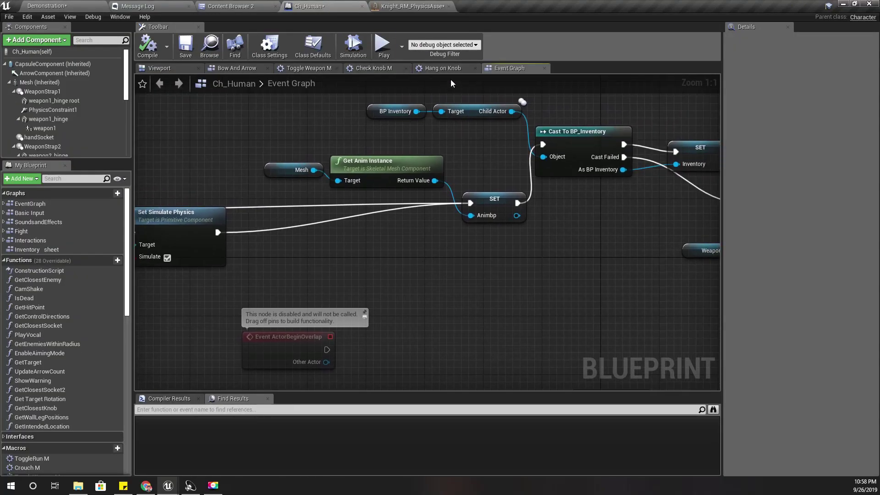
left_click(441, 68)
right_click_drag(509, 174, 448, 169)
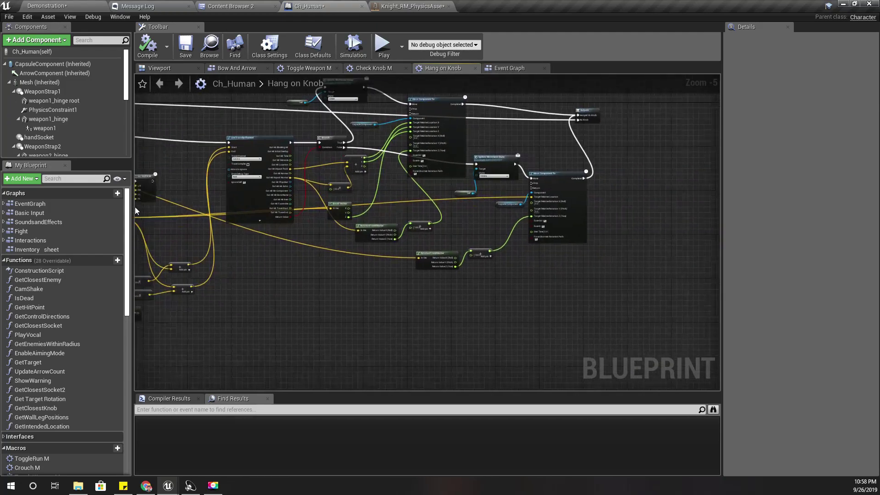
scroll(372, 194, "up", 3)
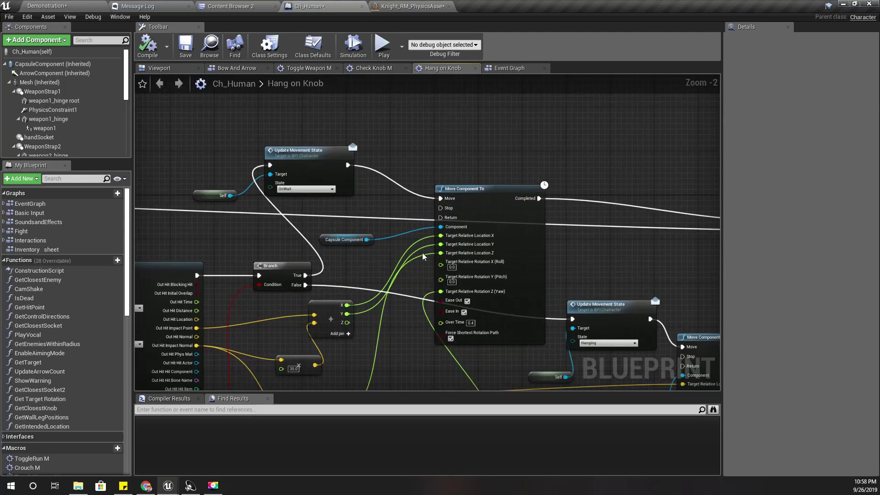
right_click_drag(367, 345, 343, 239)
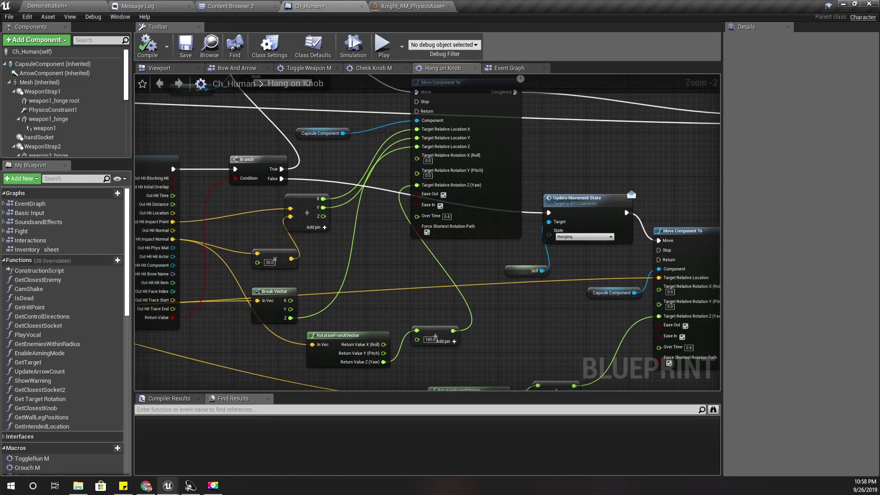
right_click_drag(484, 297, 571, 332)
scroll(461, 218, "down", 2)
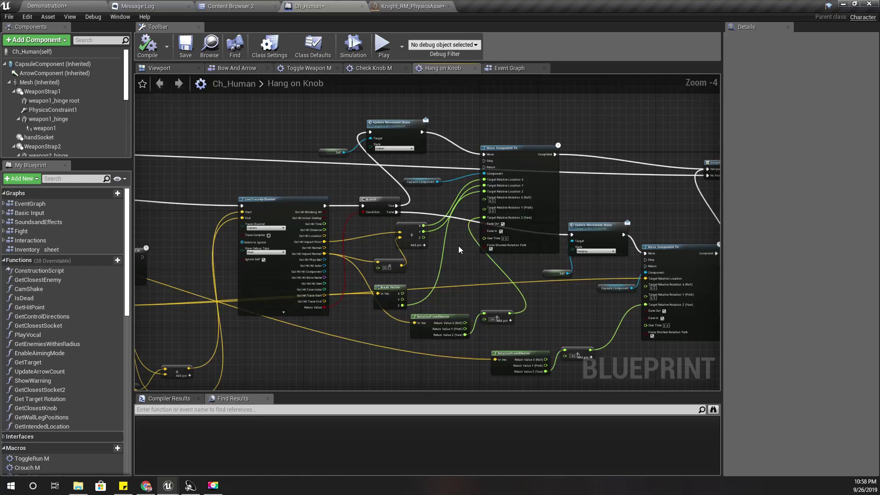
right_click_drag(477, 252, 302, 214)
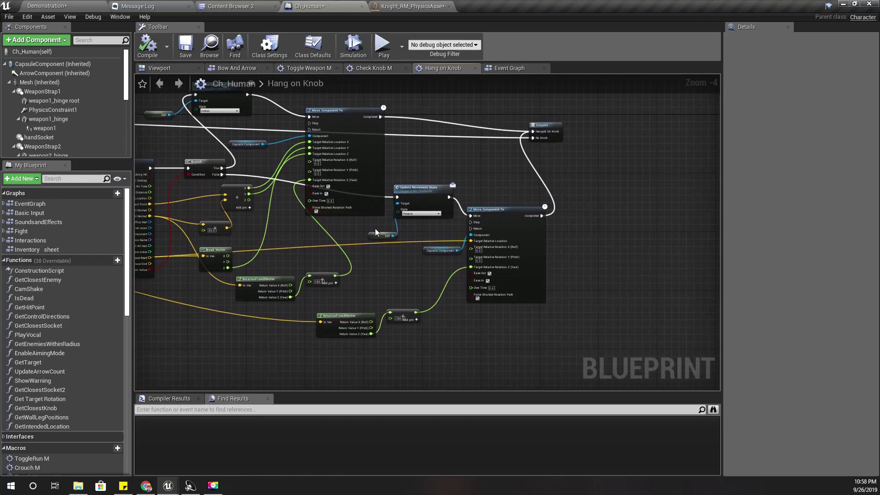
Tidy the Hang on Knob graph by spacing out the second Update Movement State, Move Component To and Outputs nodes.
scroll(403, 233, "up", 2)
left_click_drag(482, 255, 546, 302)
left_click_drag(545, 200, 567, 244)
right_click_drag(590, 195, 535, 262)
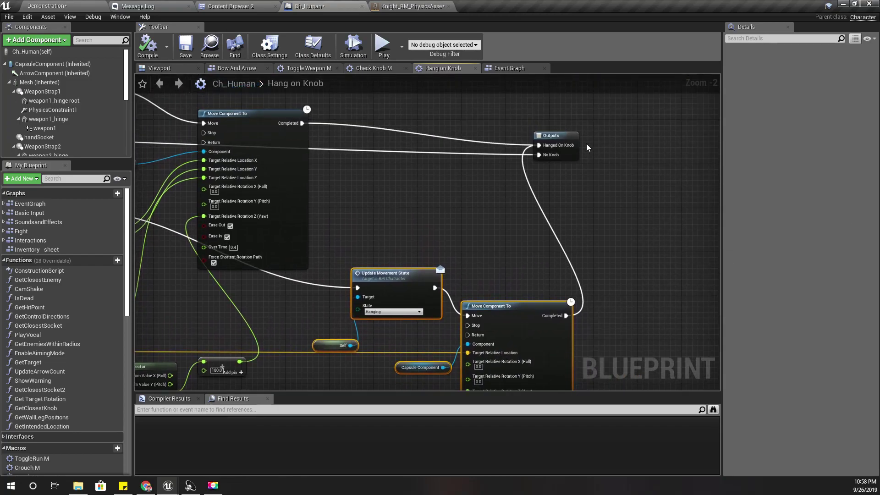
left_click_drag(570, 139, 634, 129)
left_click_drag(531, 311, 558, 284)
right_click_drag(491, 249, 545, 222)
scroll(546, 221, "down", 1)
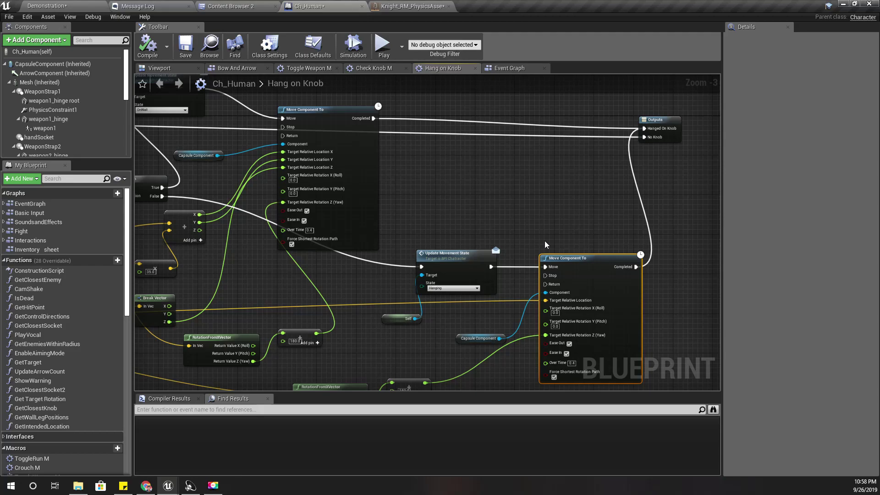
Inspect the knobs on the wall over the gap and on the round tower in the Demonstration level.
left_click(77, 5)
right_click_drag(437, 231, 443, 238)
right_click_drag(435, 175, 450, 162)
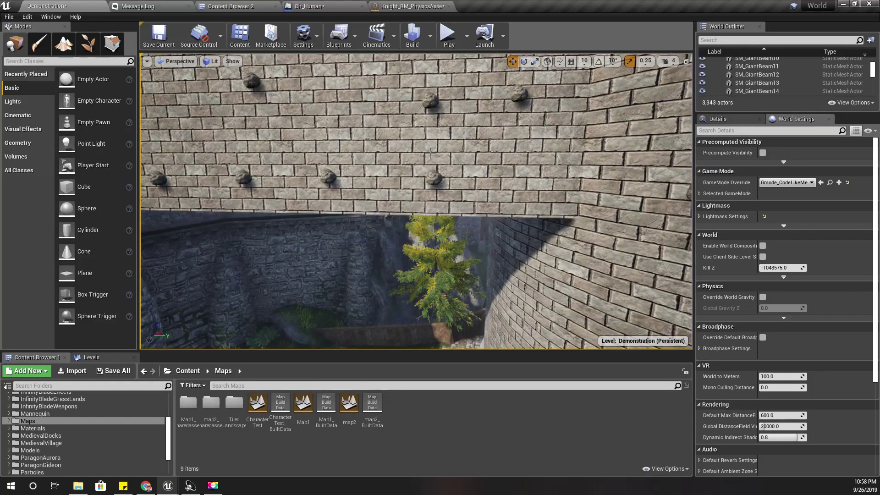
right_click_drag(349, 203, 408, 203)
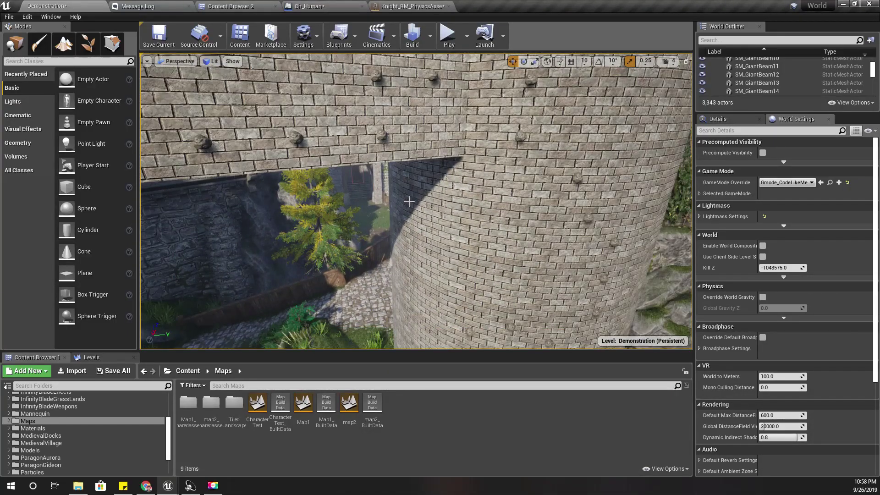
left_click(281, 6)
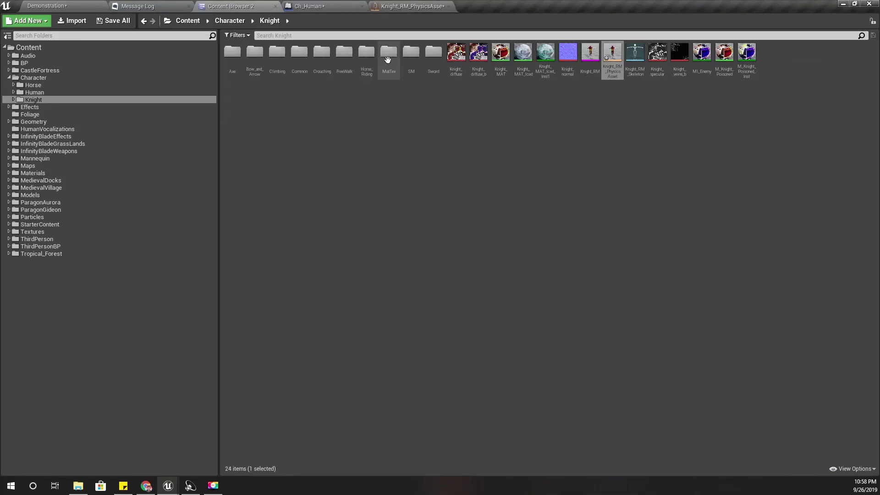
Move the Outputs node farther from the Move Component To nodes in Ch_Human's Hang on Knob graph and review the graph.
left_click(306, 6)
right_click_drag(443, 200, 238, 186)
left_click_drag(454, 111, 503, 112)
right_click_drag(275, 206, 507, 165)
right_click_drag(152, 184, 472, 217)
right_click_drag(597, 253, 114, 244)
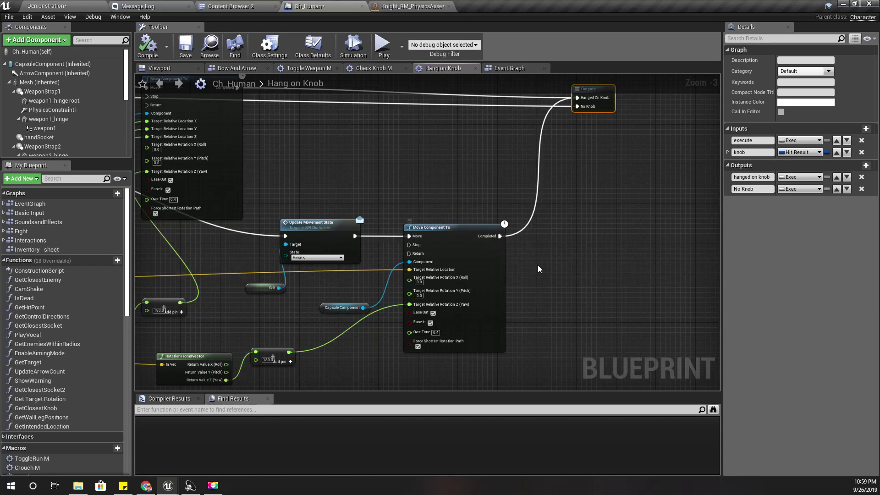
Add a Set Simulate Physics node targeting Mesh and wire it between the hanging branch's Move Component To and Hanged On Knob.
left_click_drag(24, 82, 577, 262)
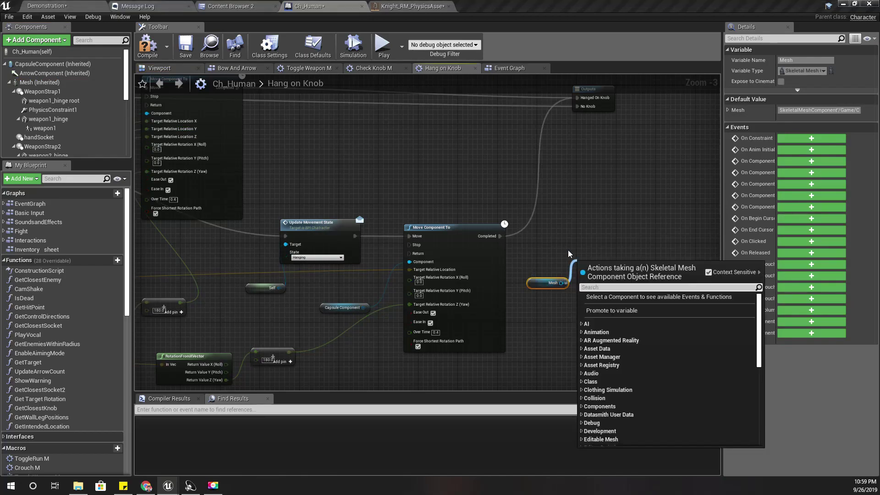
type("set simulate p")
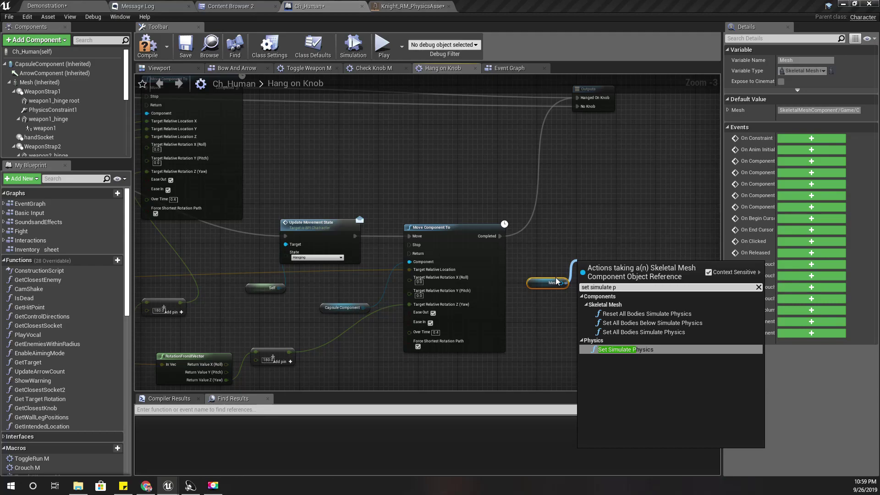
key("Return")
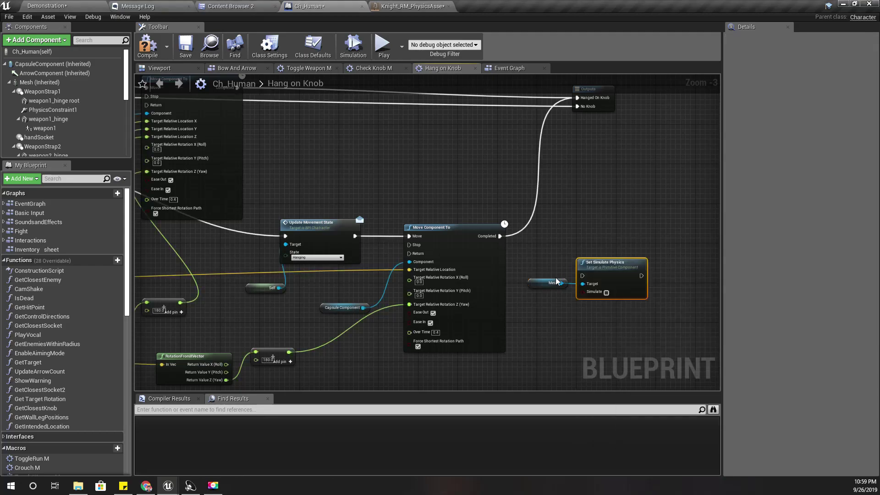
left_click_drag(611, 264, 499, 236)
left_click_drag(612, 236, 576, 97)
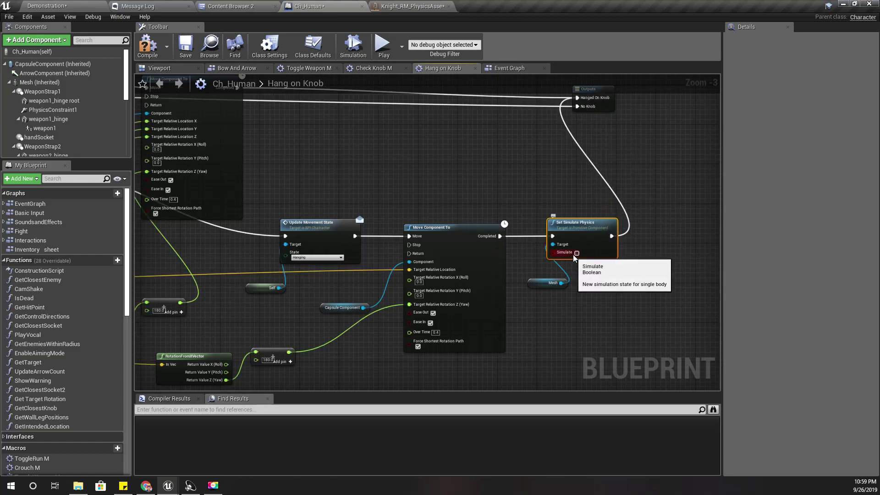
Enable Simulate on the Set Simulate Physics node and place it closer to the Outputs node.
left_click(577, 252)
right_click_drag(509, 142, 536, 219)
left_click_drag(622, 319, 583, 264)
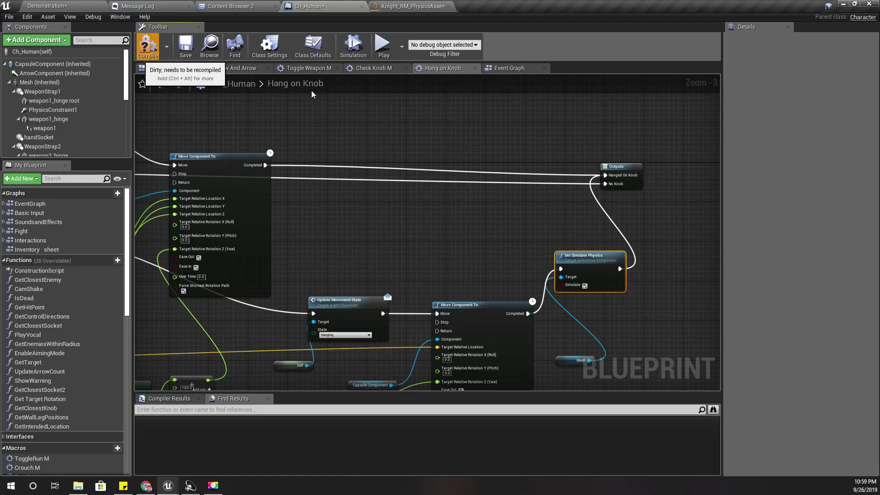
Play-test the Demonstration level full screen from the cobbled path and walk the knight to the round tower.
left_click(77, 5)
key("w")
right_click_drag(416, 201, 291, 195)
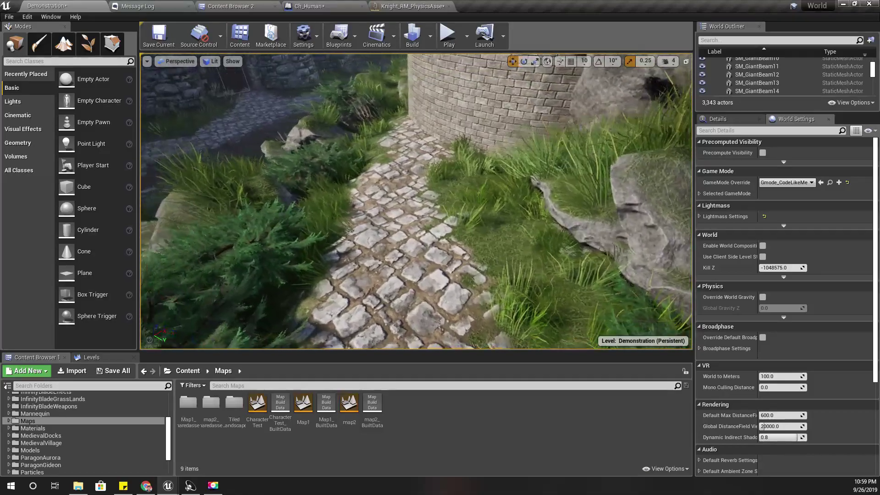
key("F11")
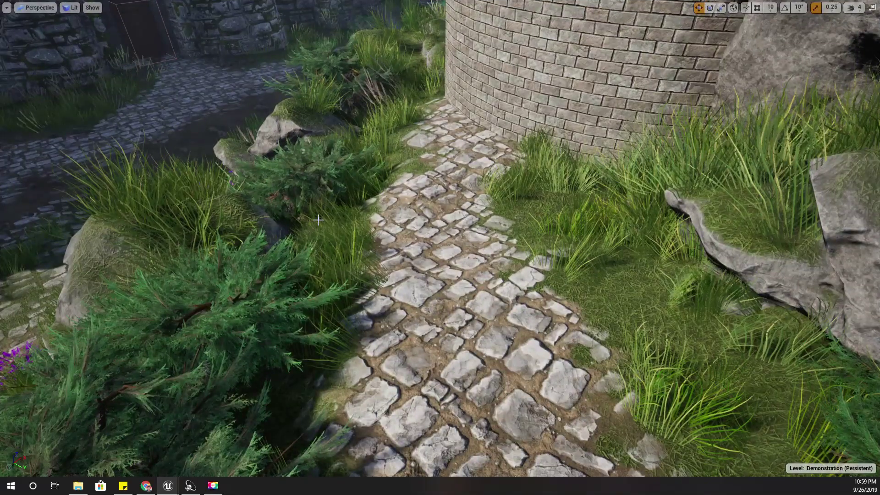
key("alt+p")
key("w")
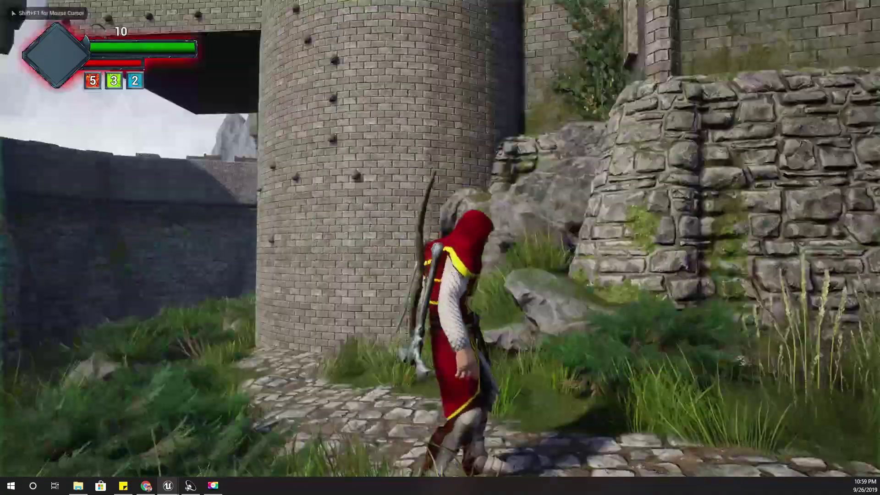
Climb the knight up the tower's knobs and sideways toward the wall over the gap, then end the play test.
key("space")
key("w")
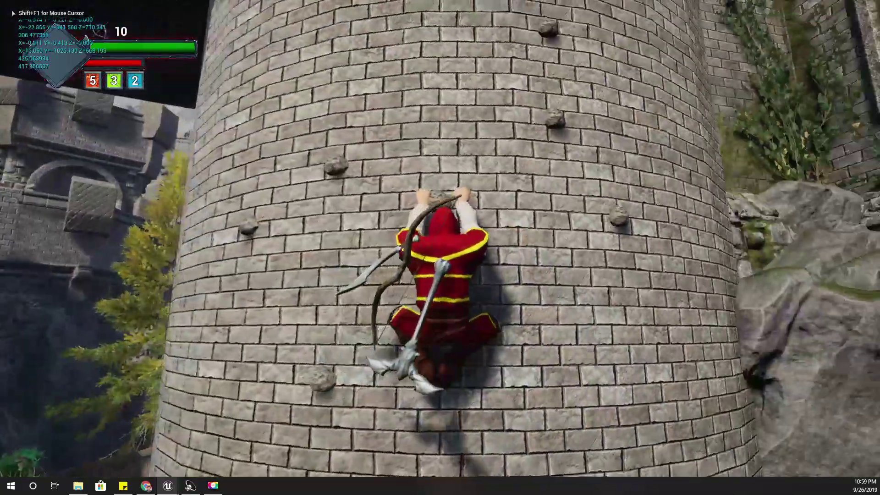
key("w")
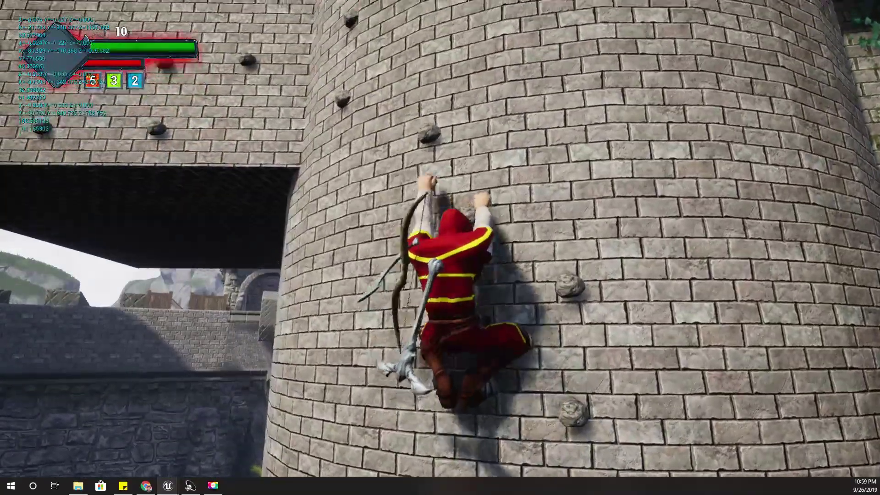
key("a")
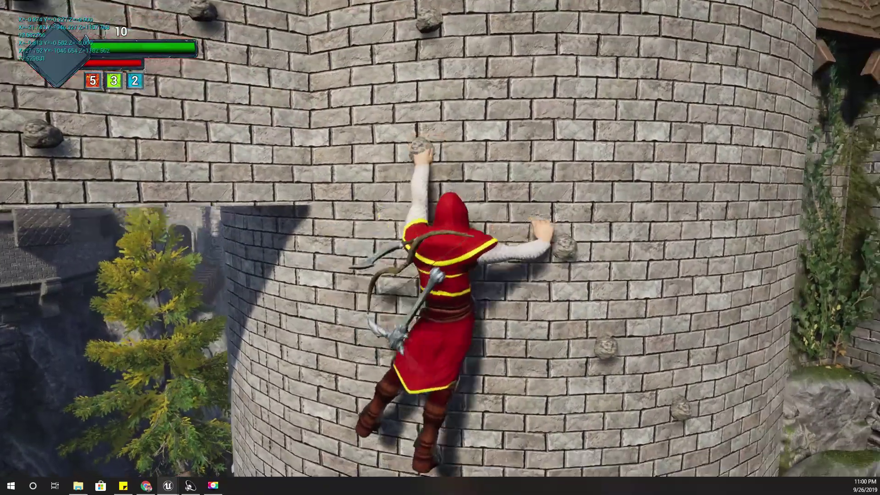
key("Escape")
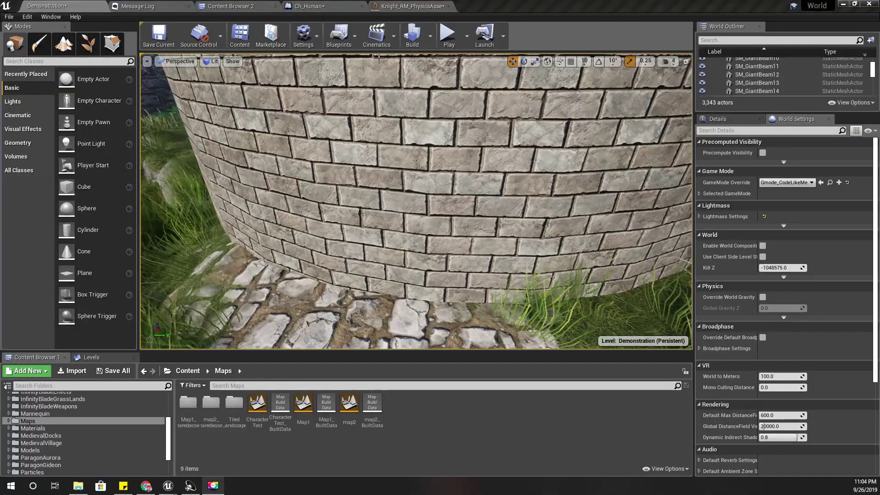
Add a Set Physics Blend Weight node targeting Mesh beside Set Simulate Physics in Ch_Human's Hang on Knob graph.
left_click(408, 6)
left_click(315, 4)
scroll(320, 206, "up", 4)
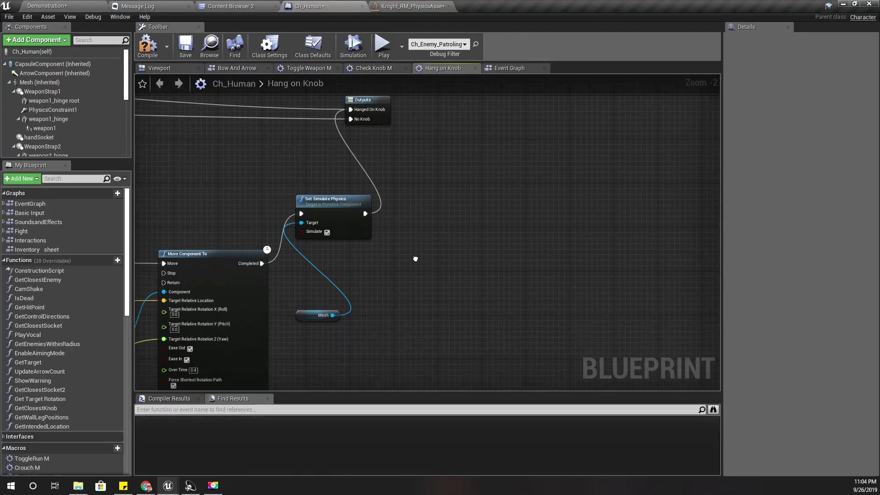
left_click_drag(288, 181, 288, 239)
left_click_drag(302, 327, 312, 362)
type("set physics")
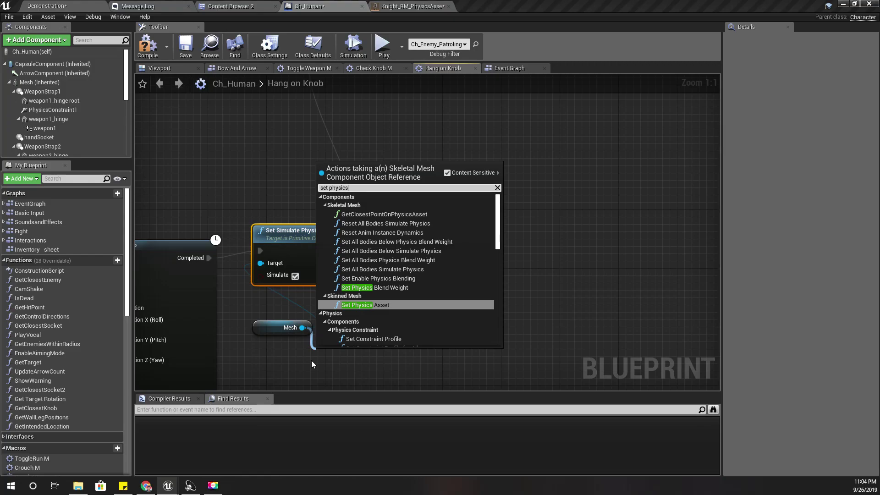
key("Up")
key("Return")
left_click_drag(347, 362, 434, 207)
Set Physics Blend Weight to 0.3 and wire the node between Set Simulate Physics and the Hanged On Knob output.
left_click(481, 249)
type(".3")
key("Return")
right_click_drag(360, 245, 278, 359)
left_click_drag(430, 335, 255, 169)
right_click_drag(325, 252, 291, 175)
left_click_drag(301, 257, 232, 287)
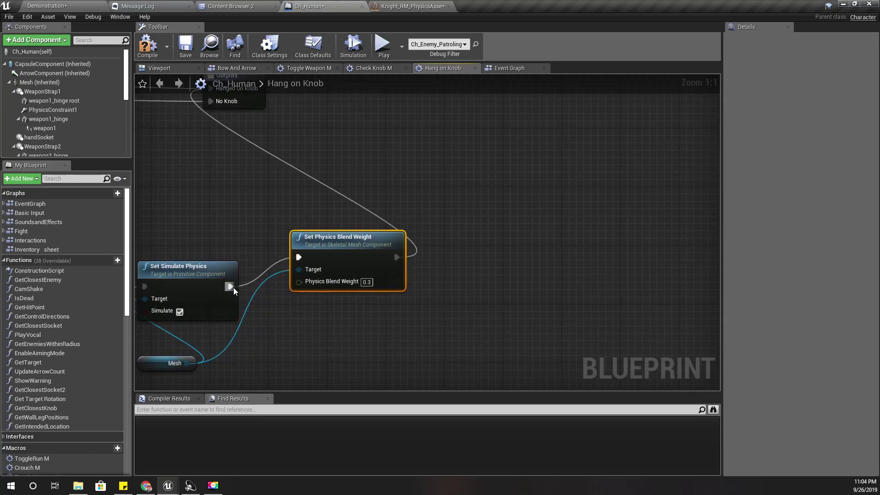
Compile Ch_Human and start a full-screen play test of the Demonstration level beside the round tower.
left_click(147, 44)
left_click(56, 5)
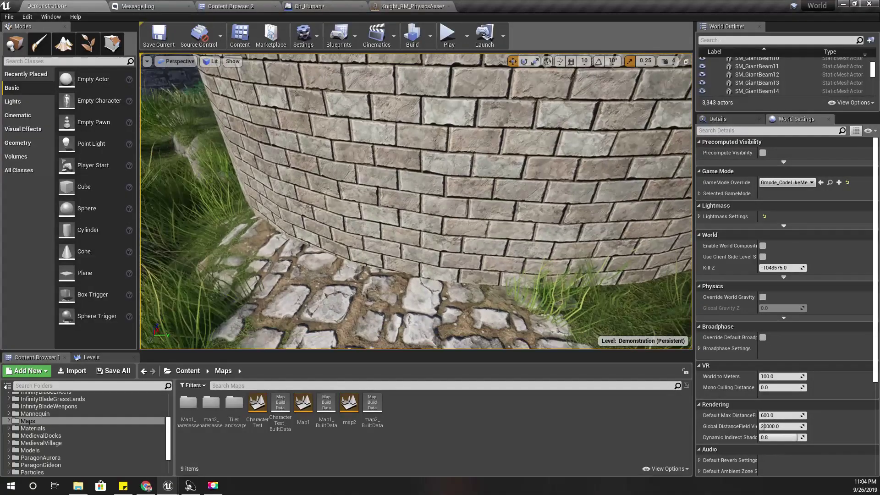
key("F11")
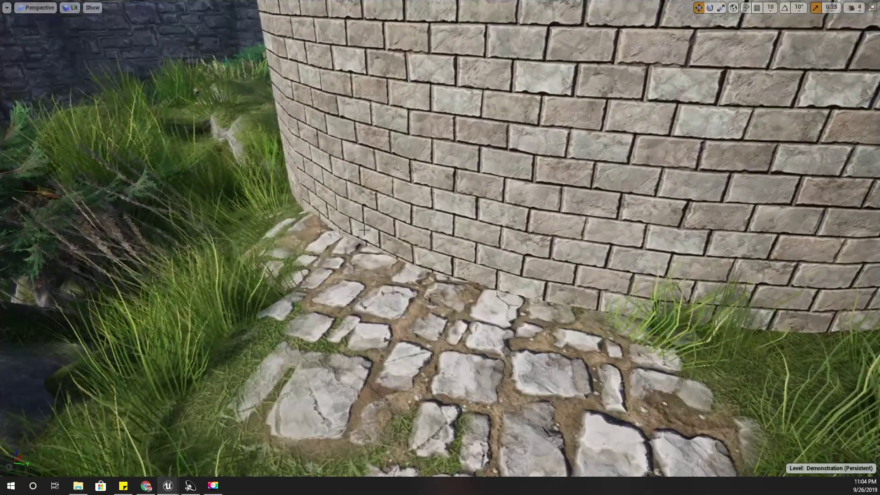
key("alt+p")
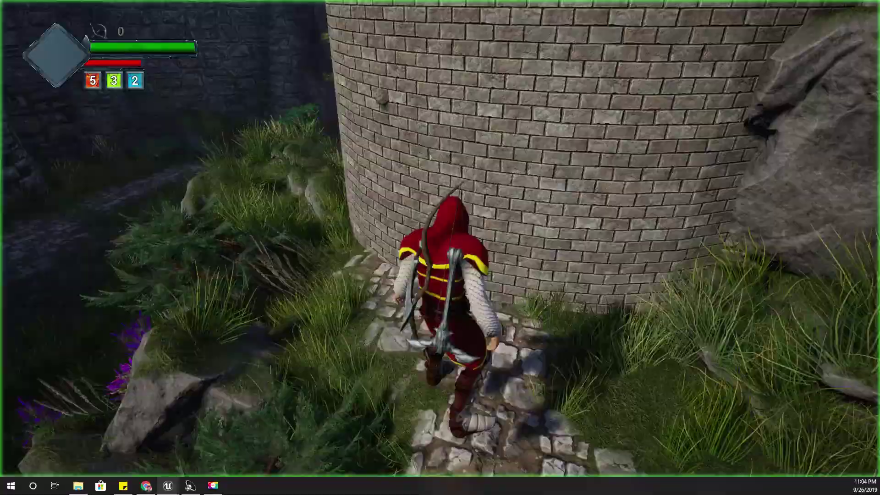
Jump the knight onto the round tower and climb up its knobs to the level of the adjoining wall.
key("space")
key("space")
key("space")
key("space")
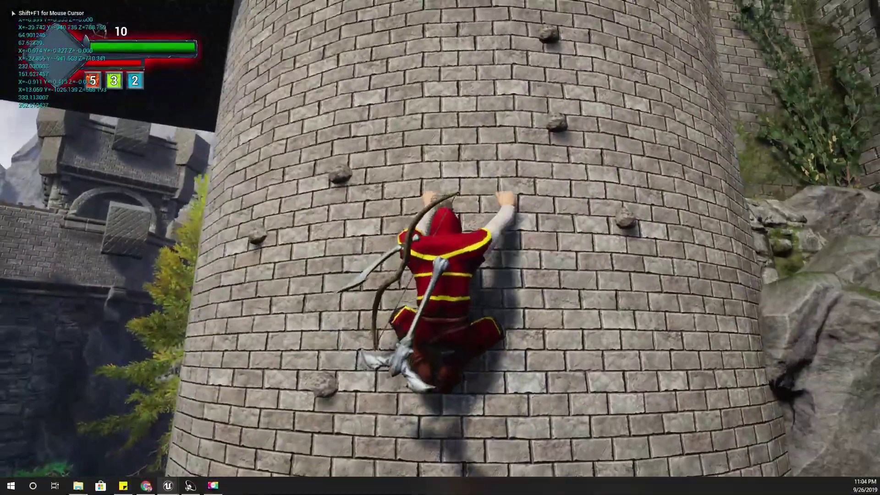
key("space")
key("space")
key("space")
key("space")
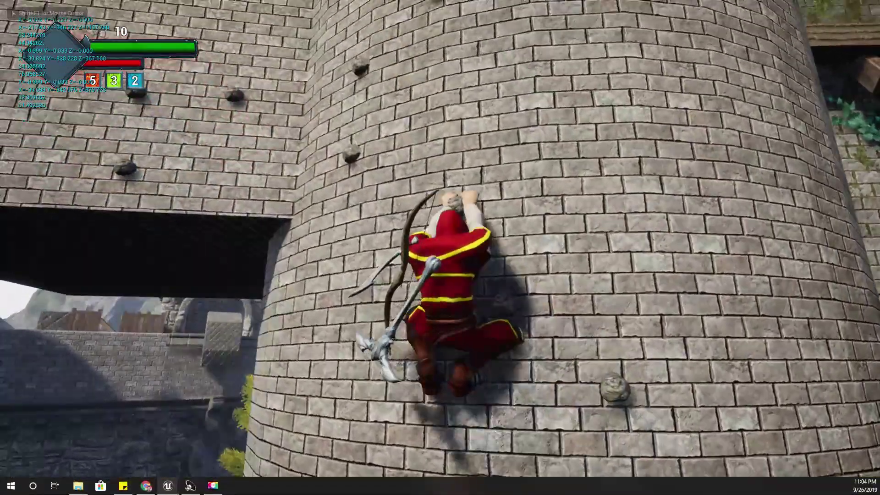
Move the knight onto the knobs over the open gap to check the hanging pose, then end the play test.
key("space")
key("space")
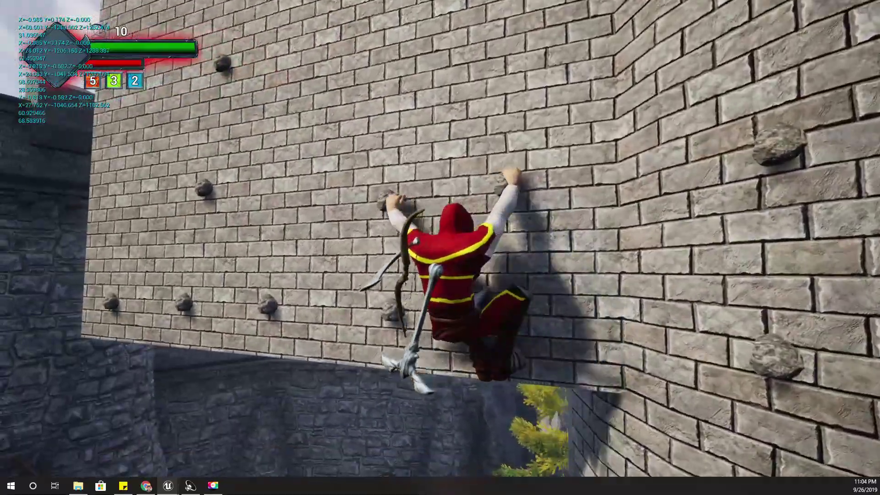
key("space")
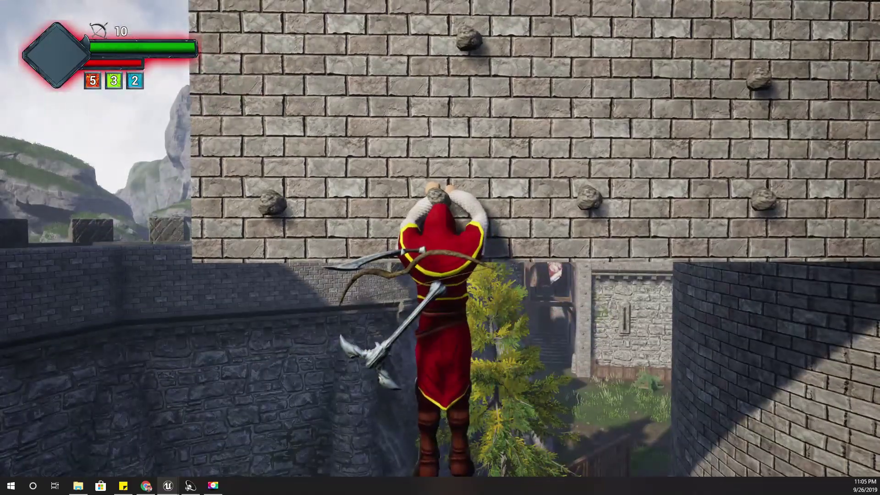
key("Escape")
mouse_move(348, 195)
right_mouse_down()
mouse_move(275, 183)
mouse_move(348, 196)
right_mouse_up()
key("F11")
Open the knight's physics asset, view the arm bodies up close and stop the running simulation.
left_click(309, 6)
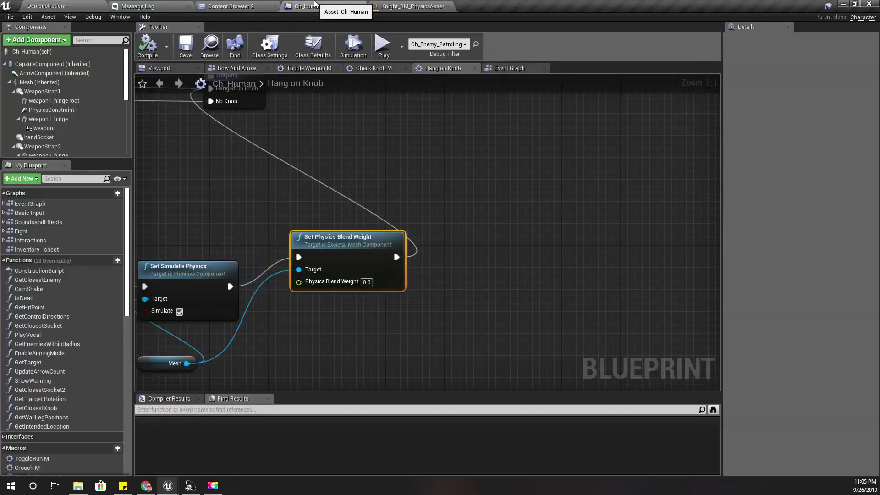
left_click(426, 6)
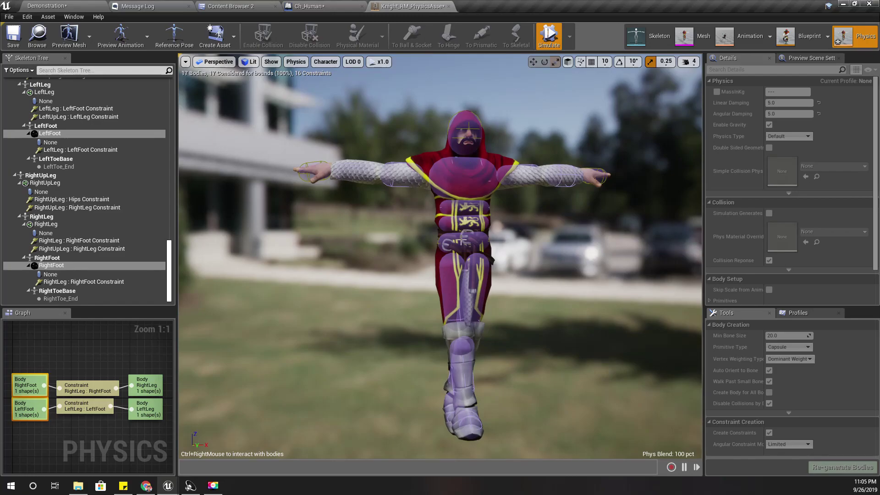
right_click_drag(494, 264, 472, 313)
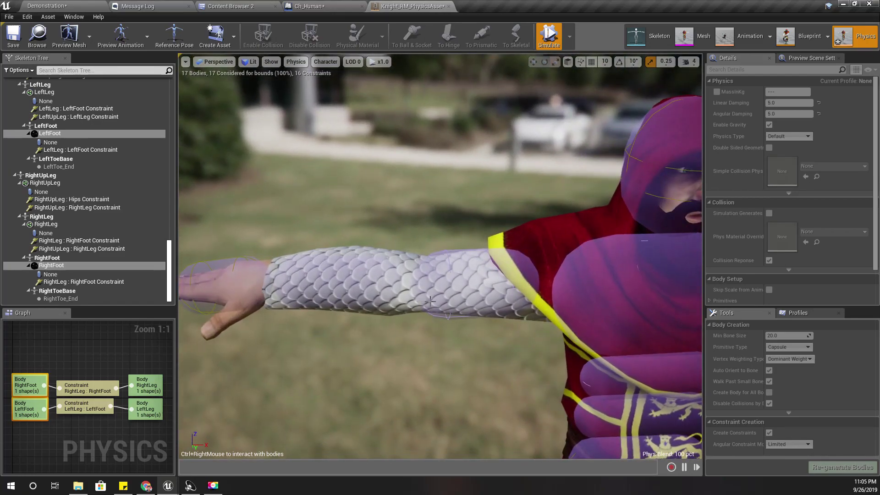
scroll(378, 403, "down", 3)
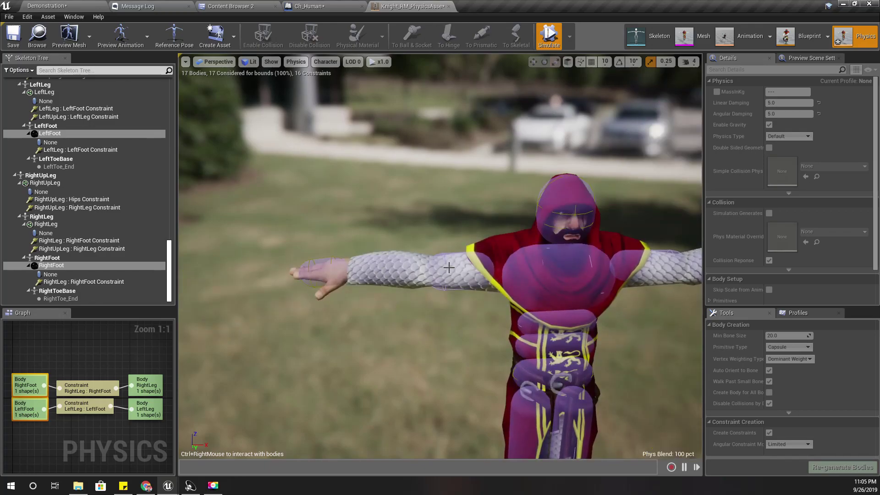
left_click(549, 36)
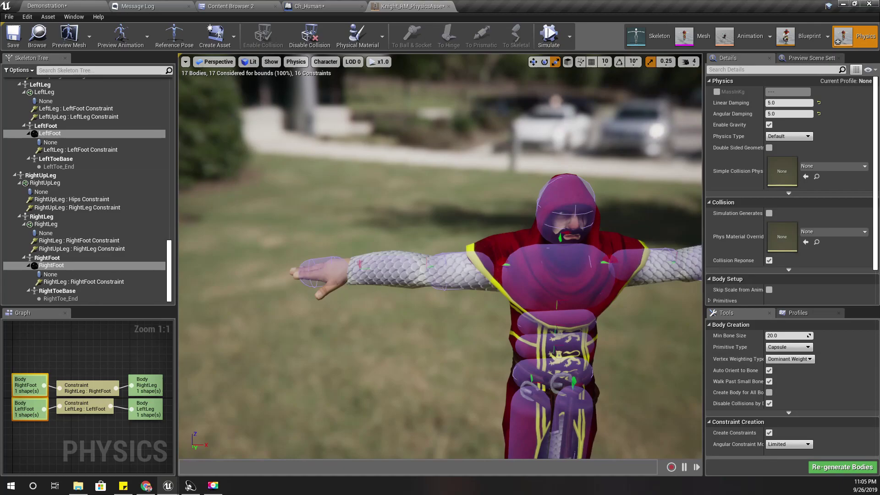
Select the upper arm and forearm bodies on both sides and set their Physics Type to Kinematic.
left_click(380, 274)
left_click(421, 275, "ctrl")
middle_click_drag(426, 318, 230, 318)
left_click(511, 253, "ctrl")
left_click(547, 259, "ctrl")
left_click(785, 136)
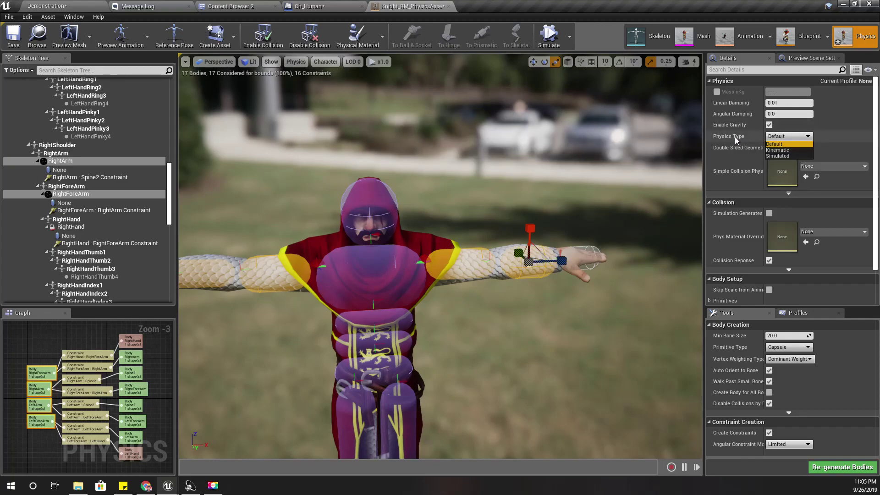
left_click(781, 151)
right_click_drag(655, 247, 589, 216)
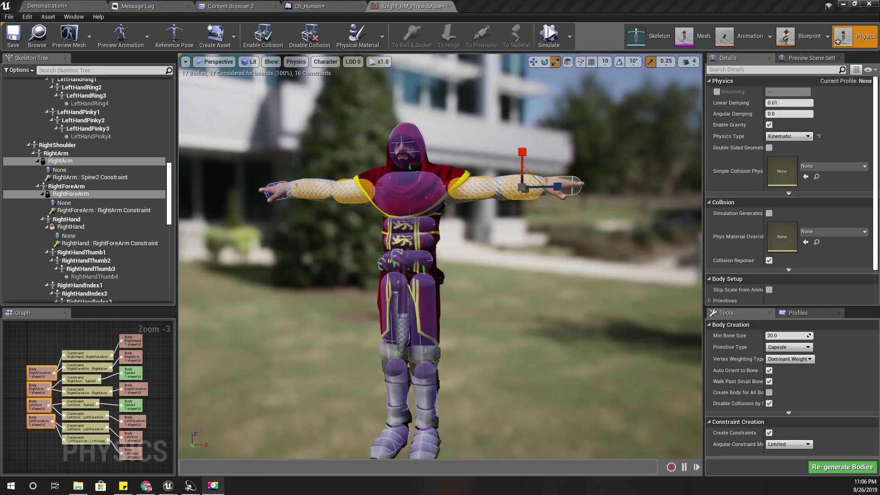
In the Ch_Human Hang on Knob graph, add a reroute node to the target location wire and move it below the rotation nodes.
left_click(308, 6)
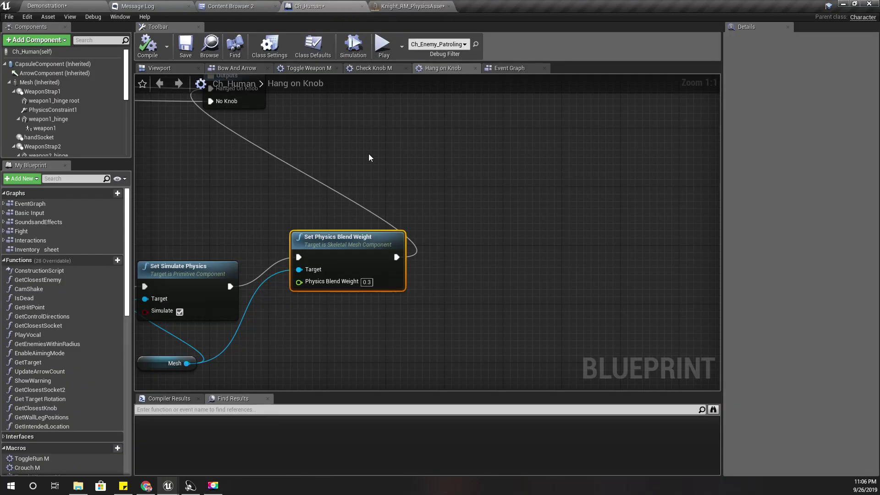
right_click_drag(303, 301, 546, 243)
scroll(546, 243, "down", 4)
scroll(329, 273, "up", 3)
right_click_drag(137, 275, 600, 181)
mouse_move(764, 190)
right_mouse_down()
mouse_move(480, 215)
mouse_move(401, 199)
mouse_move(595, 194)
mouse_move(678, 293)
mouse_move(879, 289)
mouse_move(720, 187)
right_mouse_up()
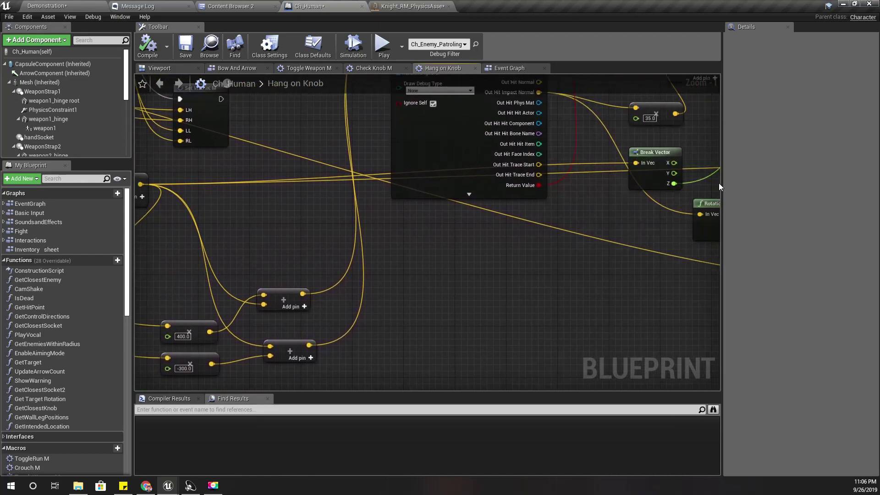
right_click_drag(435, 281, 491, 271)
right_click_drag(318, 250, 273, 285)
right_click_drag(482, 285, 0, 264)
right_click_drag(697, 249, 464, 275)
double_click(390, 214)
scroll(406, 257, "down", 3)
right_click_drag(407, 258, 640, 229)
left_click_drag(608, 227, 613, 337)
Trace the target location wire back to the vector addition node with the -136 Z offset.
right_click_drag(440, 335, 743, 357)
scroll(400, 248, "up", 3)
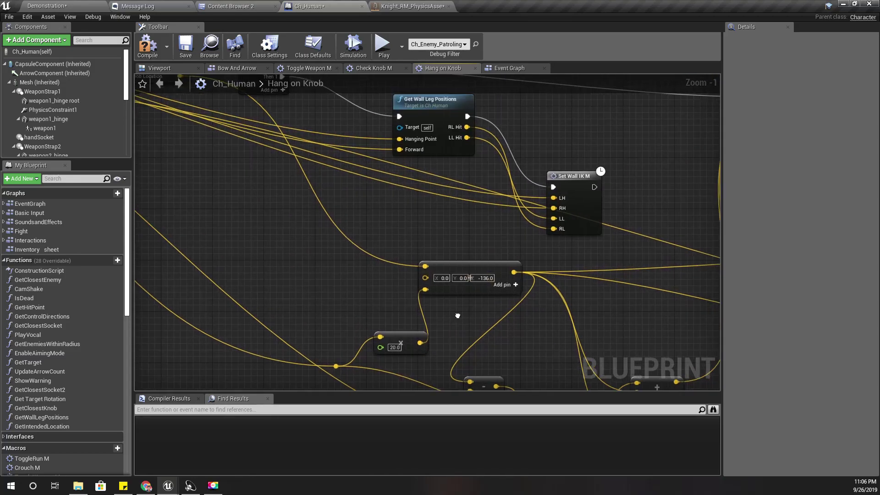
right_click_drag(459, 313, 323, 316)
left_click(318, 265)
scroll(470, 326, "down", 4)
right_click_drag(470, 326, 472, 299)
scroll(348, 272, "up", 2)
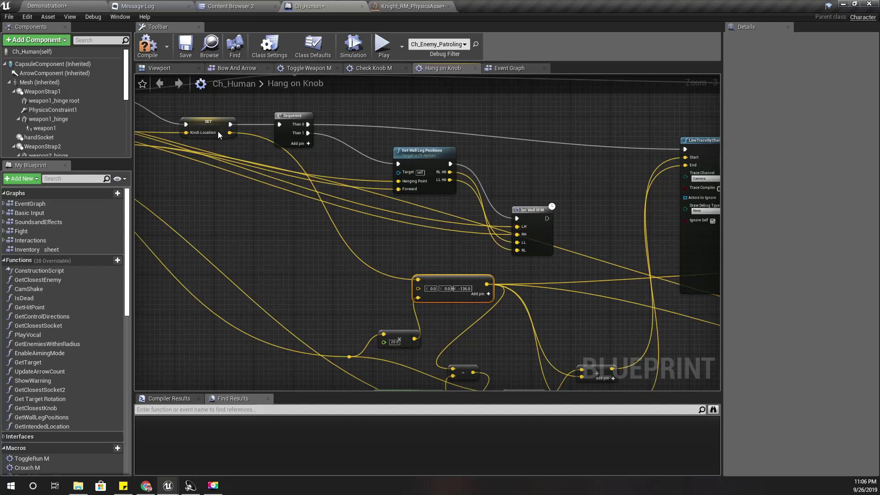
Place a getter for the knob_location variable in the free space below the RotationFromXVector nodes.
scroll(57, 324, "down", 4)
scroll(36, 387, "down", 15)
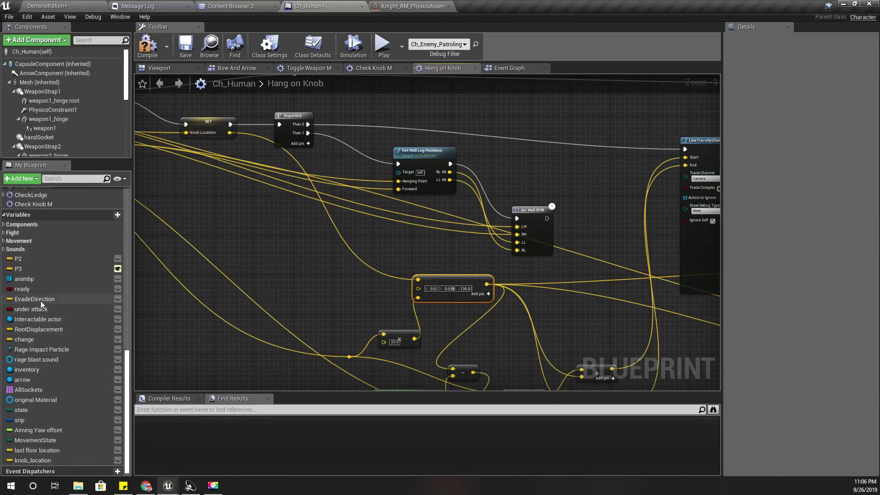
scroll(66, 434, "down", 1)
left_click_drag(43, 456, 850, 371)
left_click_drag(681, 345, 678, 344)
left_click(692, 353)
right_click_drag(648, 315, 302, 233)
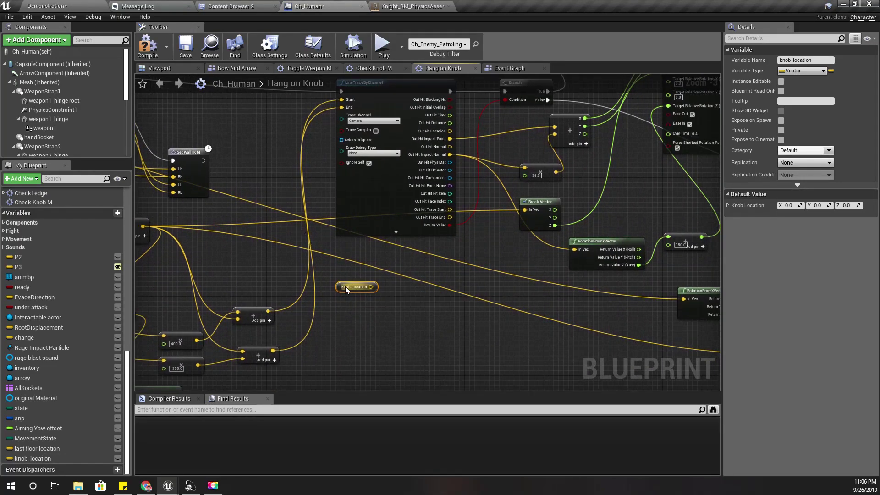
left_click_drag(337, 287, 557, 320)
right_click_drag(557, 321, 259, 304)
Add a vector addition node fed by Knob Location and connect its output to the reroute node.
left_click_drag(253, 258, 354, 301)
scroll(379, 316, "up", 3)
type("+")
key("Return")
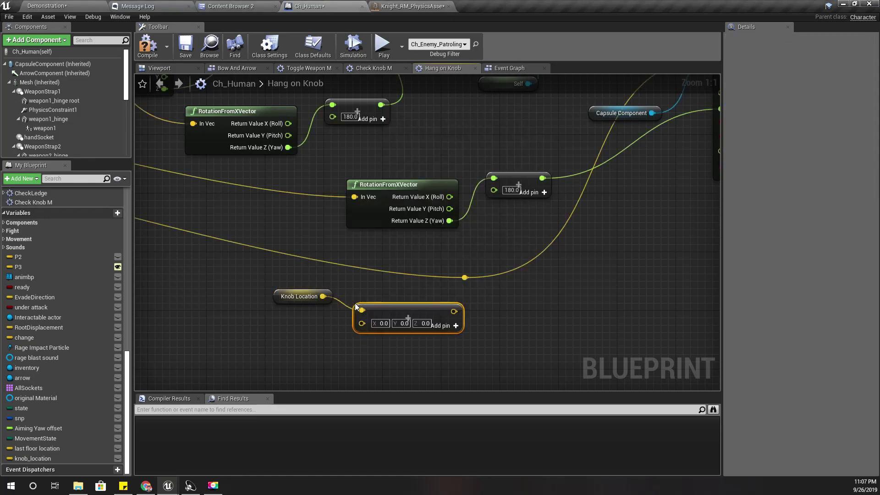
left_click_drag(454, 311, 464, 278)
Set the new vector addition's Z offset to -156 and compile the blueprint.
right_click_drag(382, 248, 879, 316)
right_click_drag(18, 200, 357, 252)
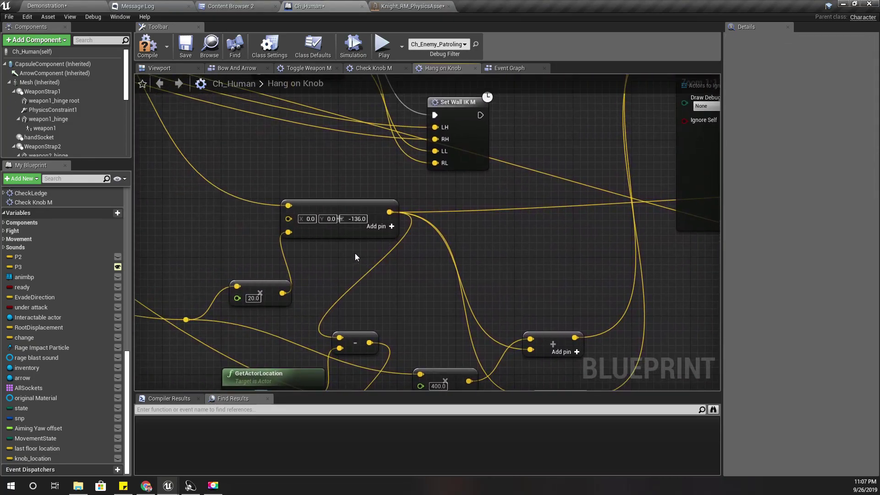
right_click_drag(521, 262, 404, 232)
left_click(343, 337)
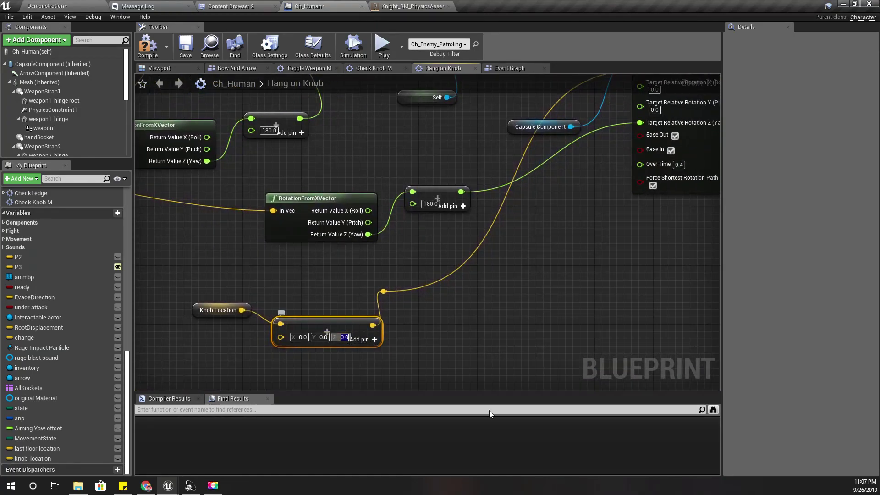
type("-156")
key("Return")
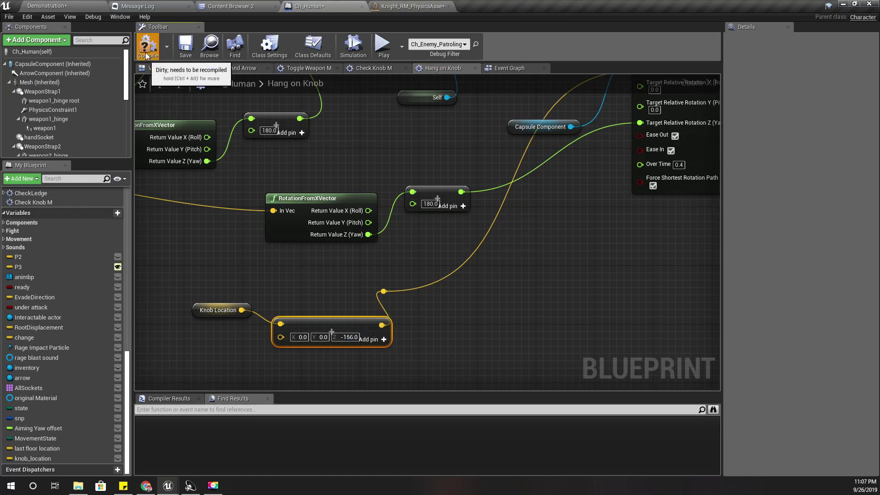
left_click(147, 50)
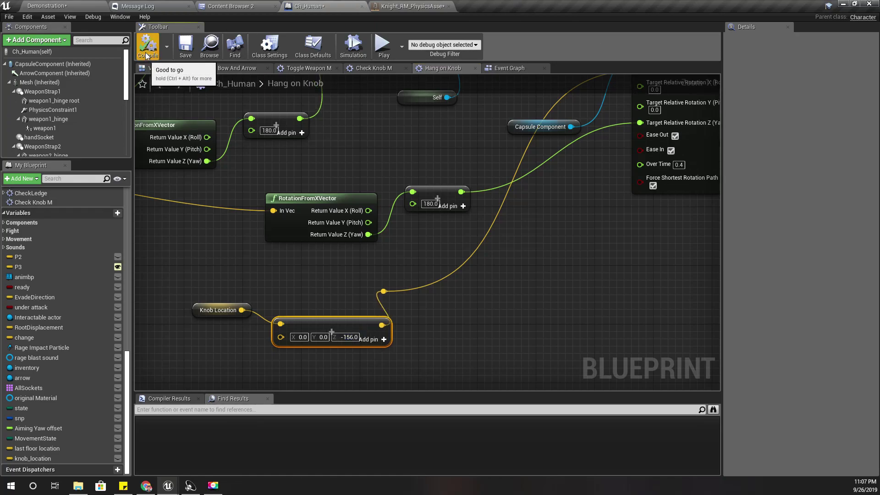
Return to the Demonstration level, position the view at the base of the round tower and start a full-screen play test.
left_click(74, 4)
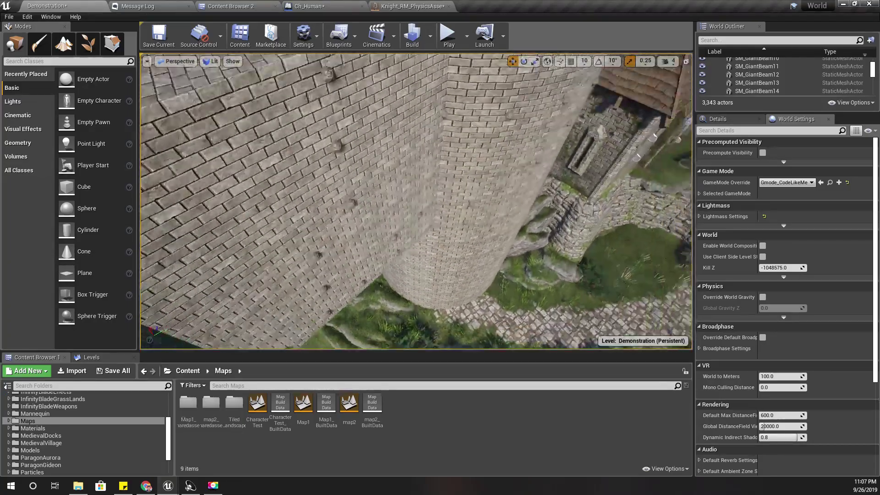
right_click_drag(416, 201, 449, 232)
right_click_drag(371, 204, 290, 147)
key("F11")
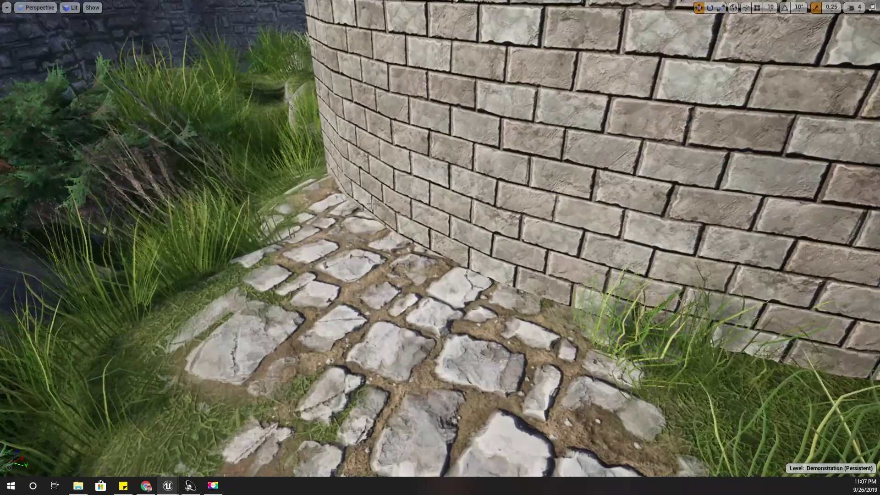
key("alt+p")
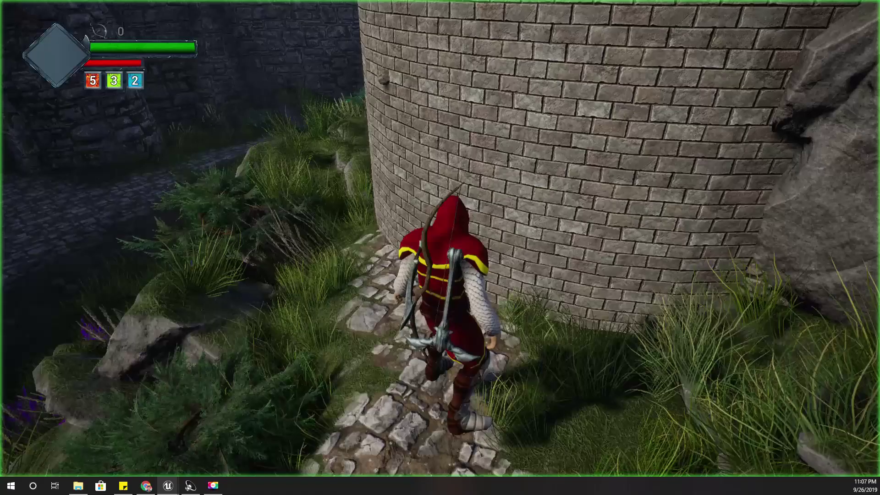
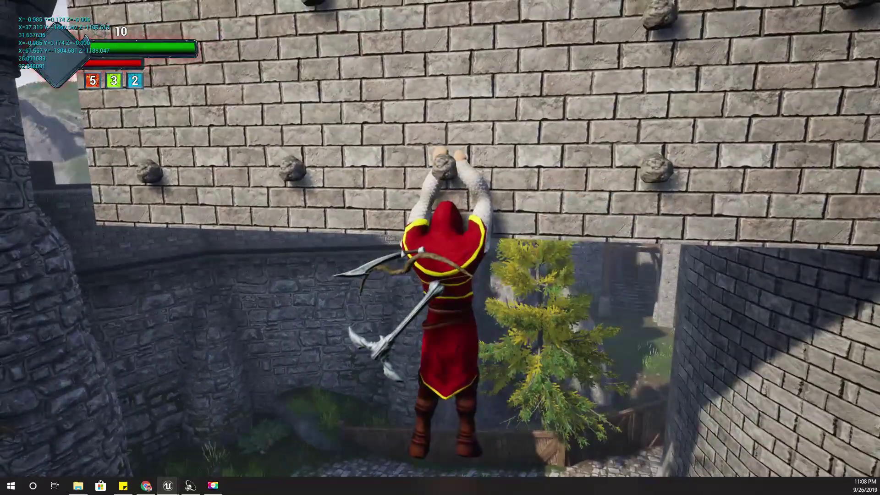
Test sideways movement in both directions while the knight hangs from a knob over the gap, then end the play test.
key("d")
key("a")
key("a")
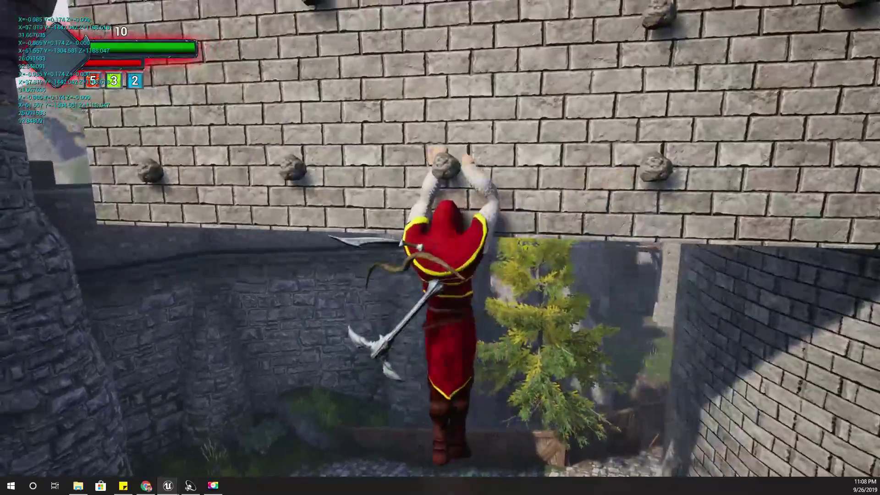
key("a")
key("a")
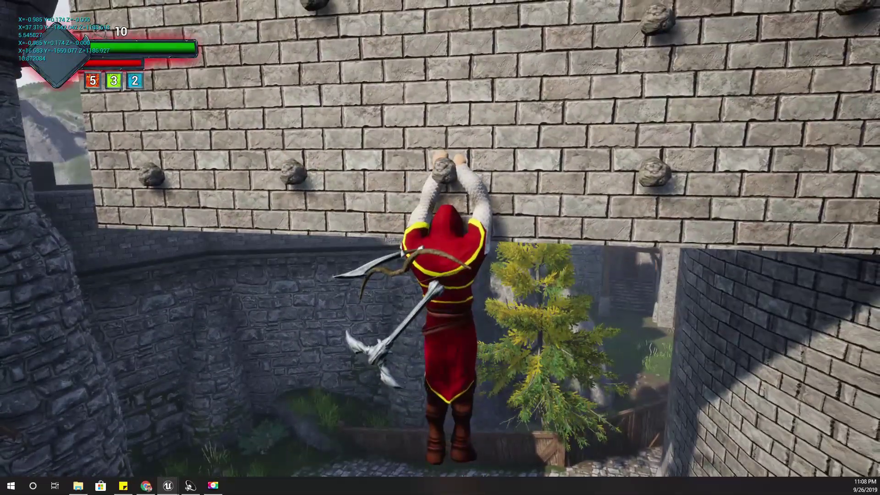
key("Escape")
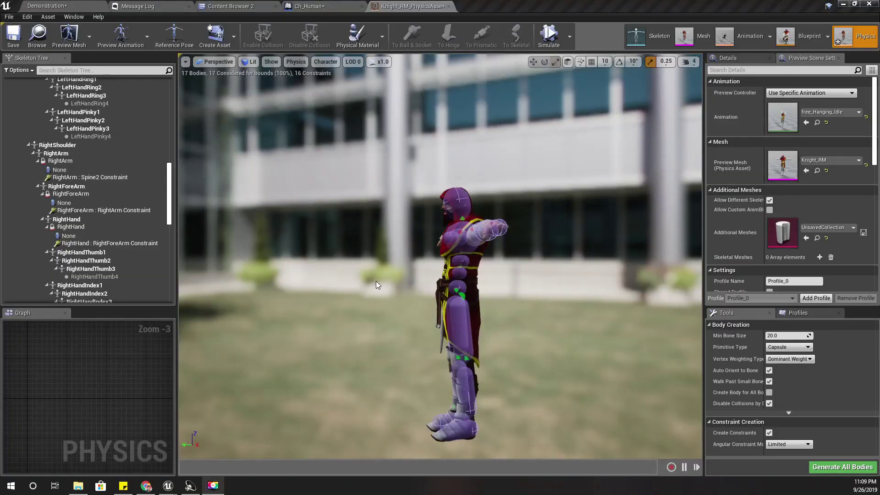
In the knight's physics asset, restart the hanging preview by switching the animation to Fast_Run and back to free_Hanging_Idle.
right_click_drag(376, 285, 495, 286)
key("a")
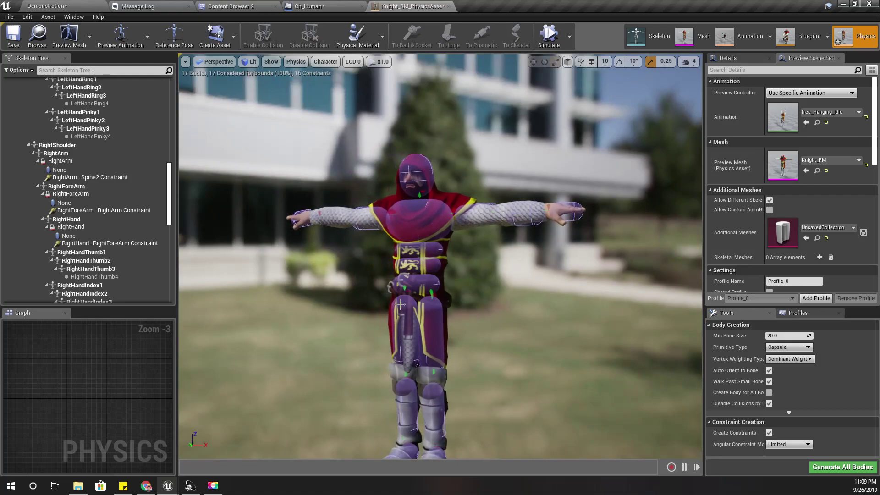
left_click(820, 112)
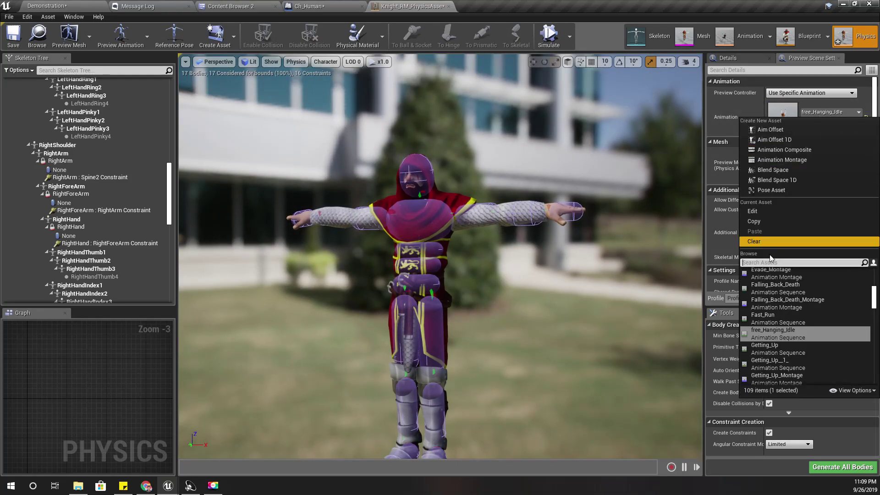
left_click(776, 314)
left_click(845, 112)
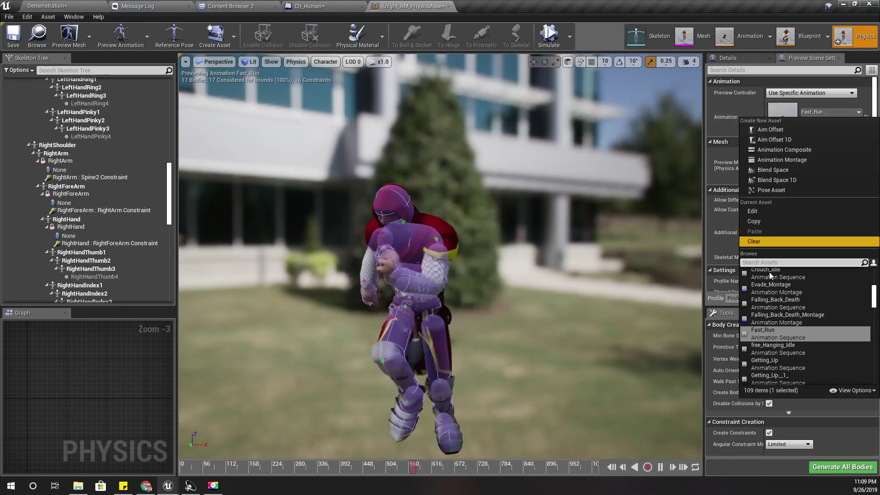
left_click(776, 348)
scroll(577, 183, "up", 3)
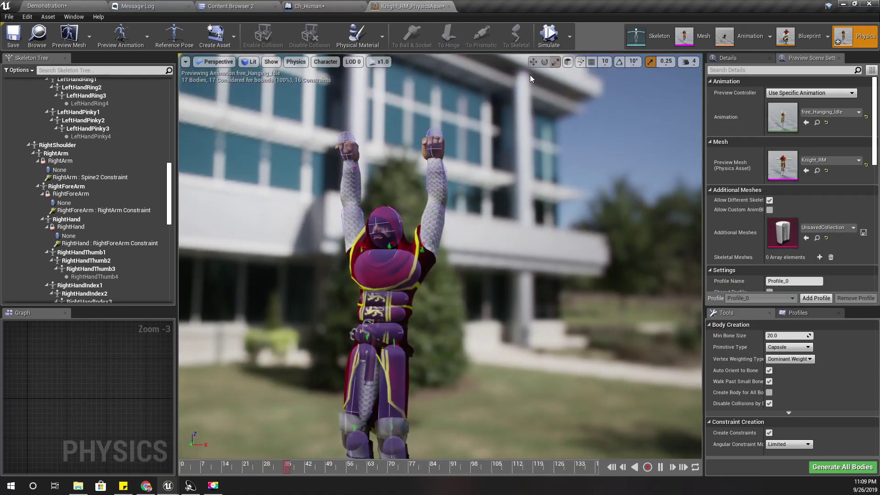
Simulate physics on all bodies, pull on the knight's torso bodies from the side, and stop the simulation.
left_click(544, 30)
right_click_drag(494, 180, 460, 213)
right_click_drag(459, 141, 409, 137, "ctrl")
right_click_drag(461, 222, 197, 104, "ctrl")
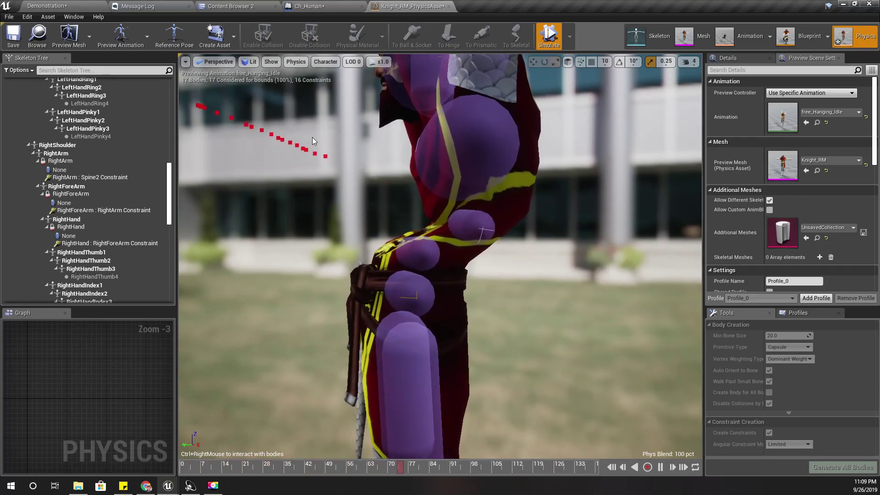
right_click_drag(449, 248, 343, 188, "ctrl")
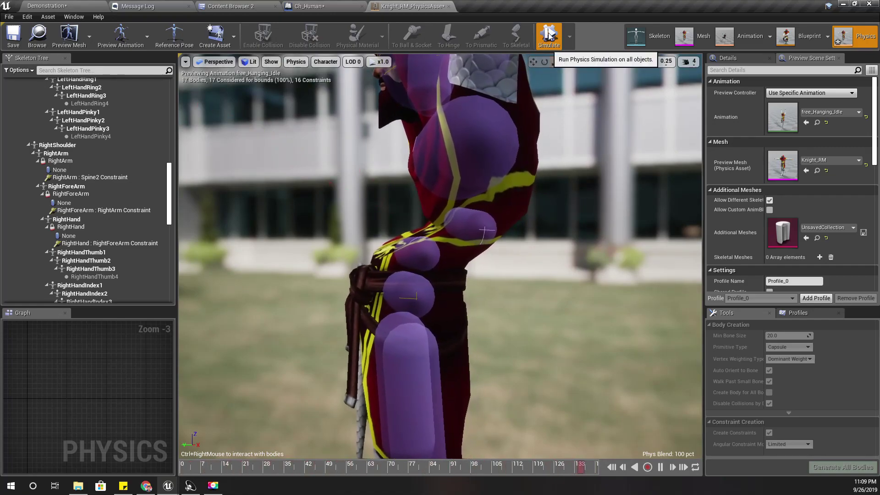
left_click(548, 34)
Select the Hips body, run Simulate Selected on it, and stop the simulation.
left_click_drag(500, 154, 412, 156)
middle_click_drag(358, 163, 358, 275)
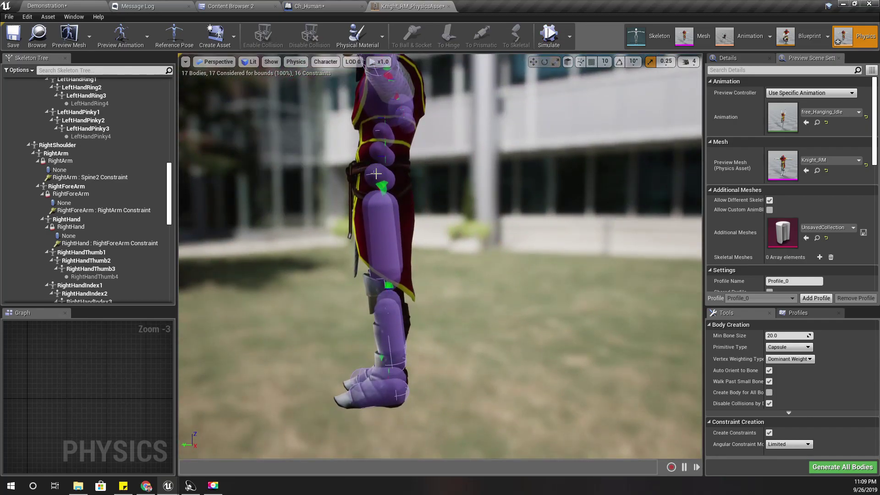
left_click(376, 173)
left_click(569, 37)
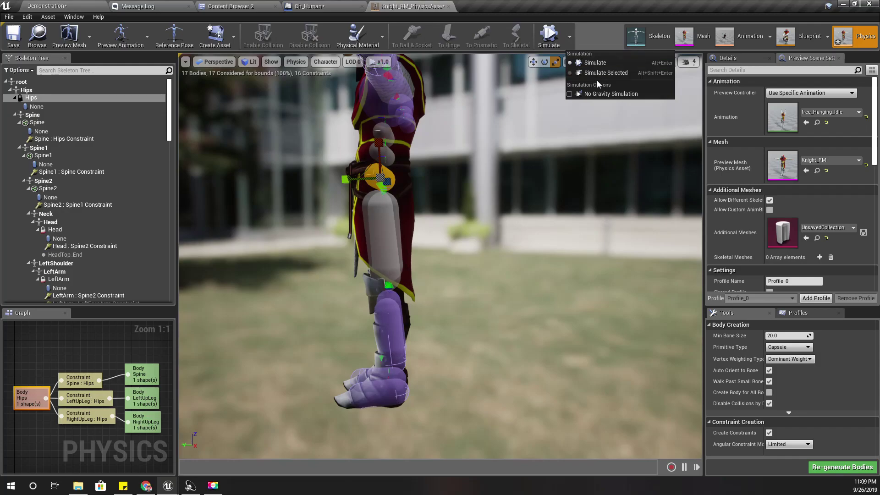
left_click(594, 74)
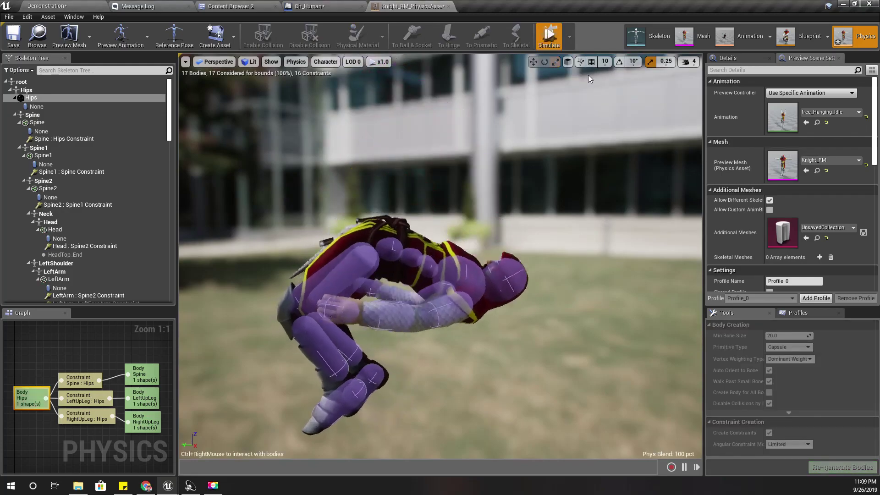
left_click(548, 36)
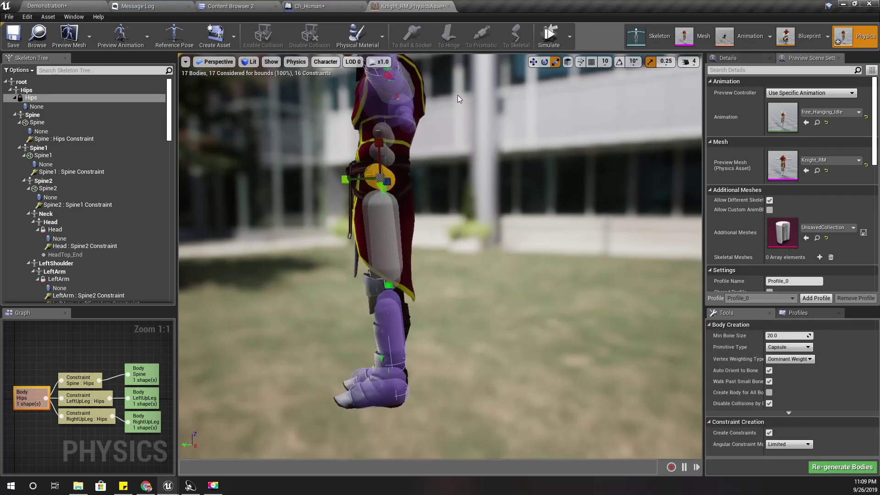
Select the Spine body, simulate only that selection, and stop the simulation.
mouse_move(448, 131)
right_mouse_down()
mouse_move(443, 181)
mouse_move(451, 137)
right_mouse_up()
left_click(401, 168)
left_click(546, 37)
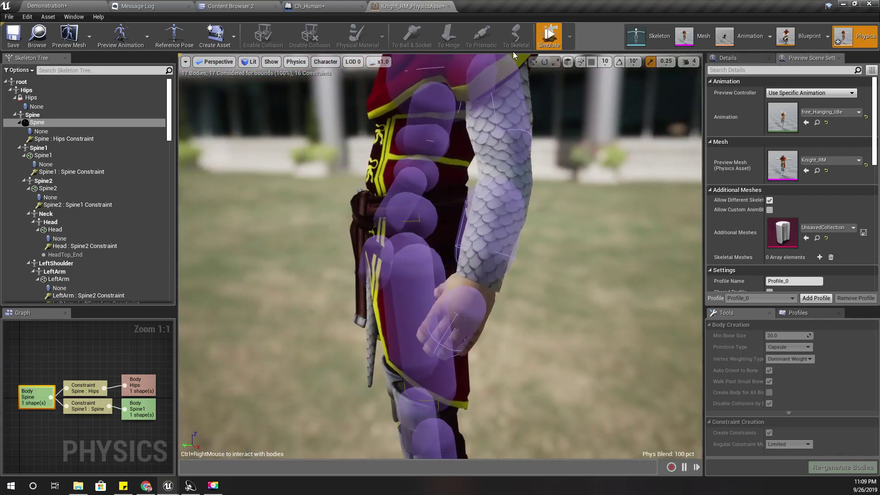
left_click(548, 36)
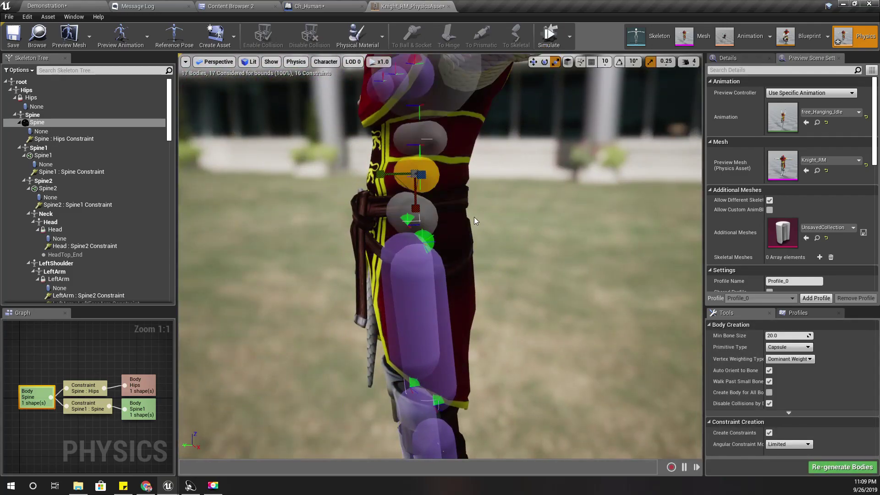
Reload free_Hanging_Idle by way of Fast_Run and run the simulation with the Spine body still selected.
left_click(829, 111)
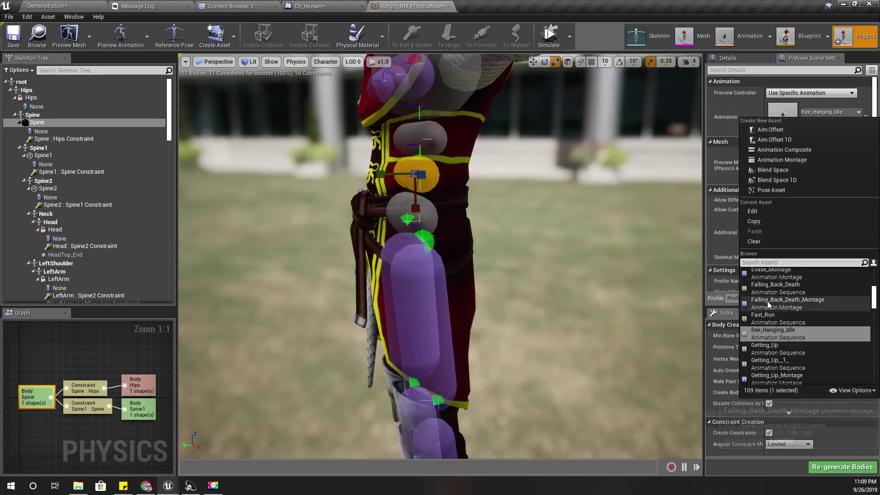
left_click(770, 317)
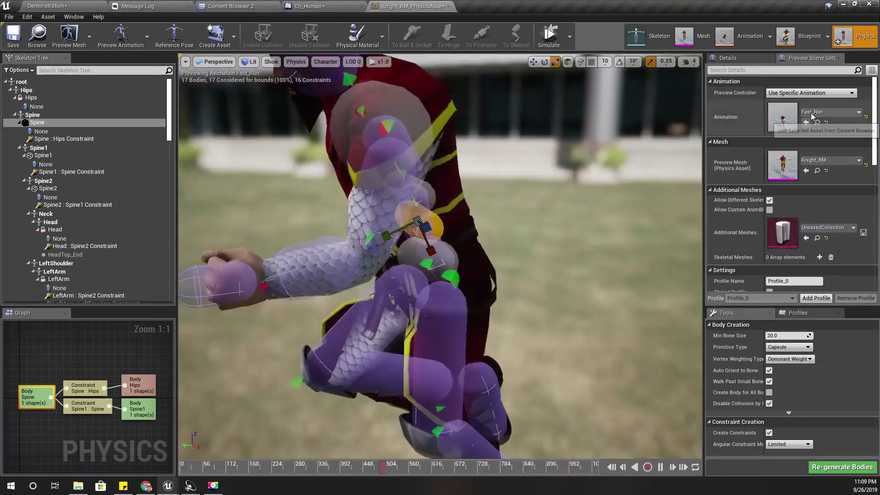
left_click(820, 112)
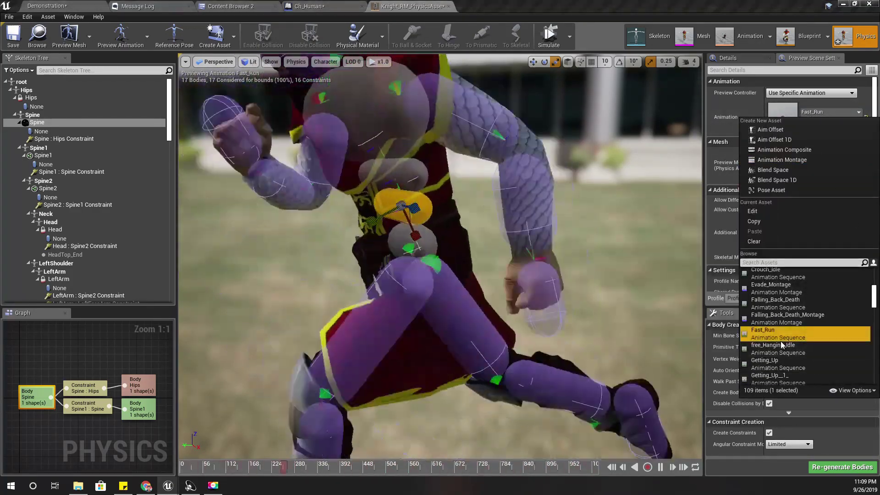
left_click(779, 345)
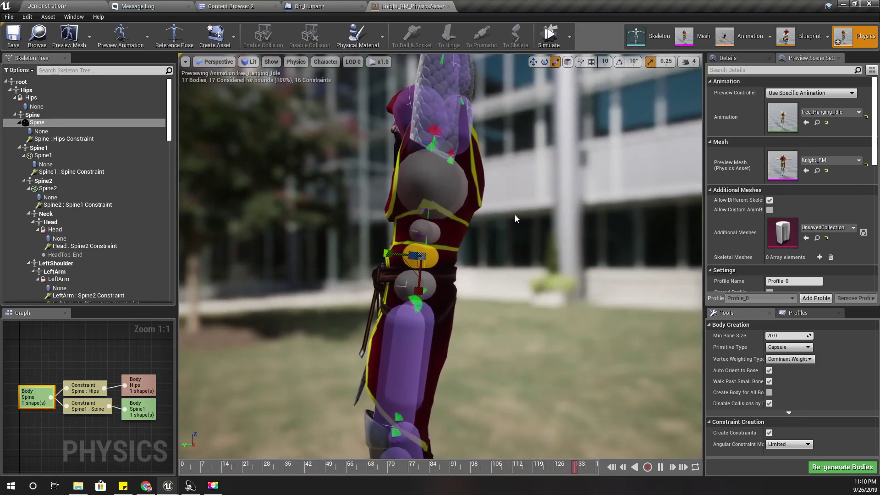
left_click(549, 41)
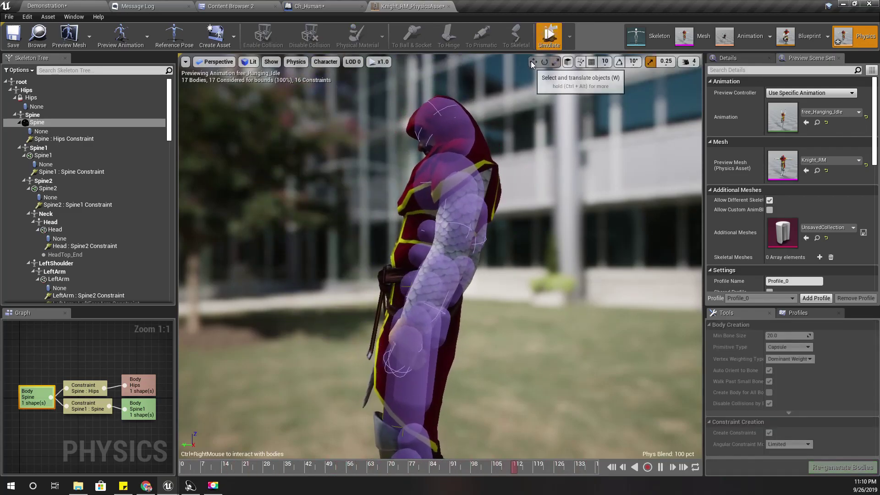
Stop the simulation and switch the simulation mode from selected bodies back to all bodies.
left_click(549, 36)
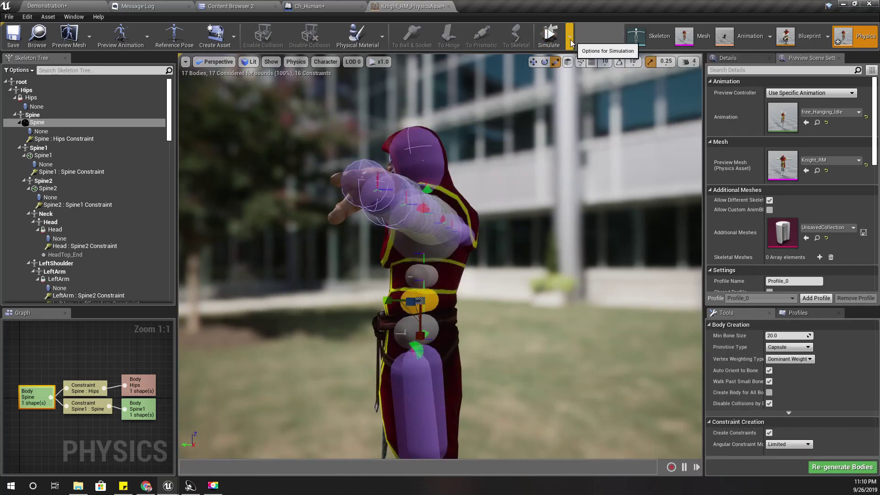
left_click(570, 42)
left_click(593, 66)
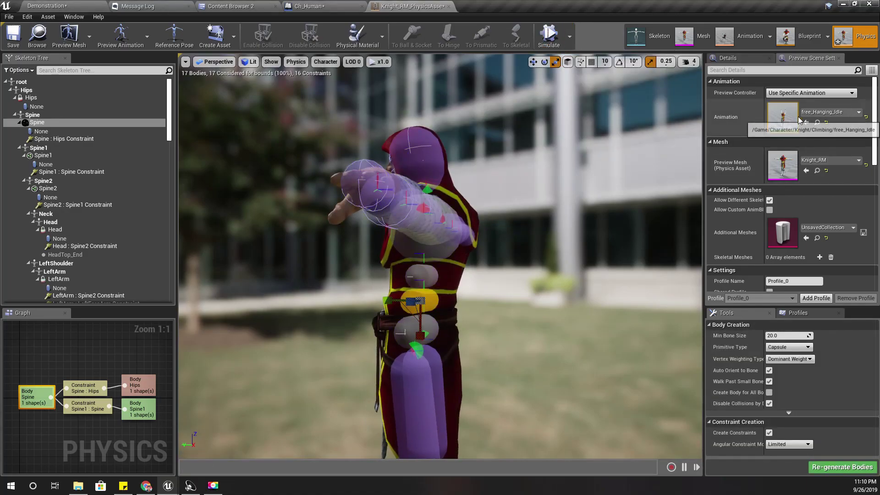
Reload free_Hanging_Idle by way of Getting_Up, simulate all bodies while viewing the knight from the front, and stop the simulation.
left_click(827, 112)
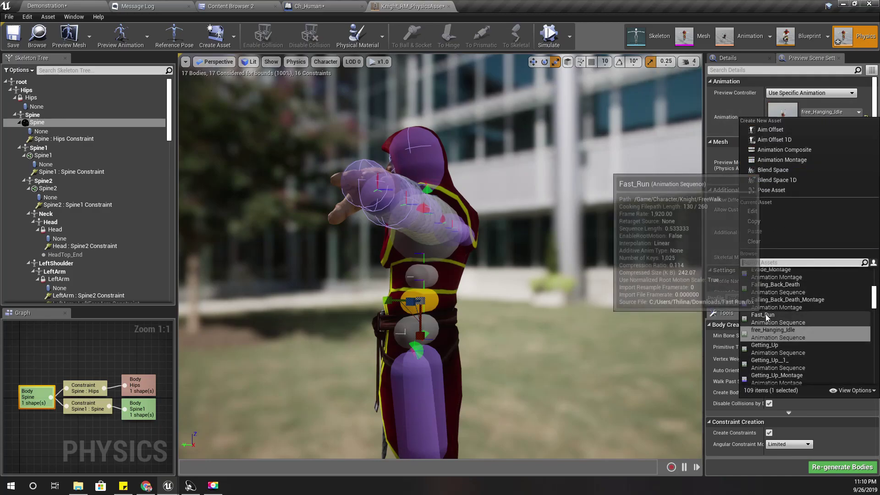
left_click(772, 348)
left_click(824, 112)
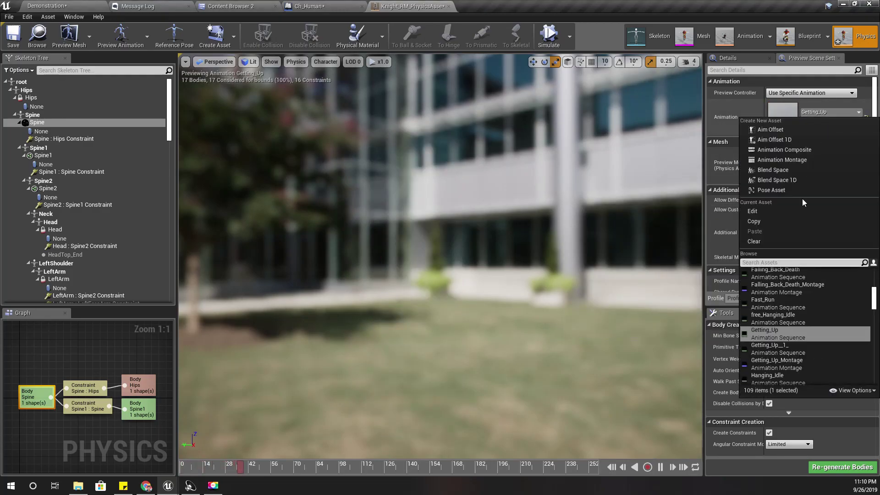
left_click(760, 325)
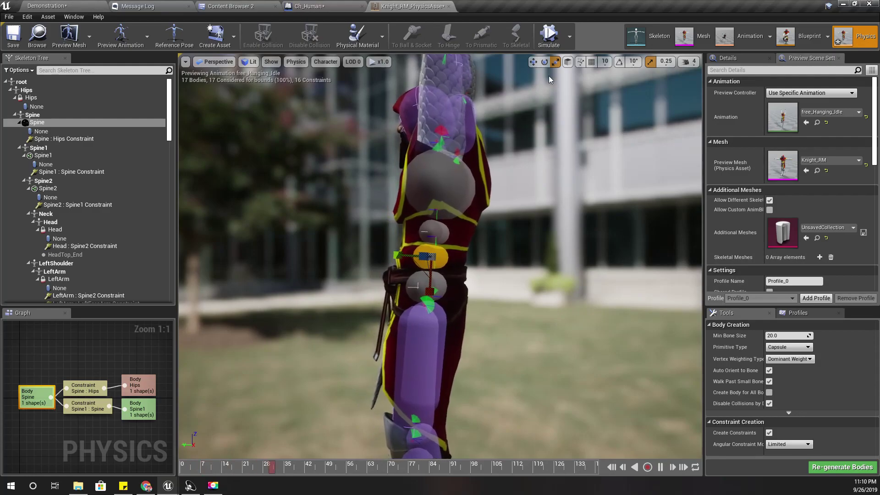
left_click(548, 36)
right_click_drag(440, 256, 293, 256)
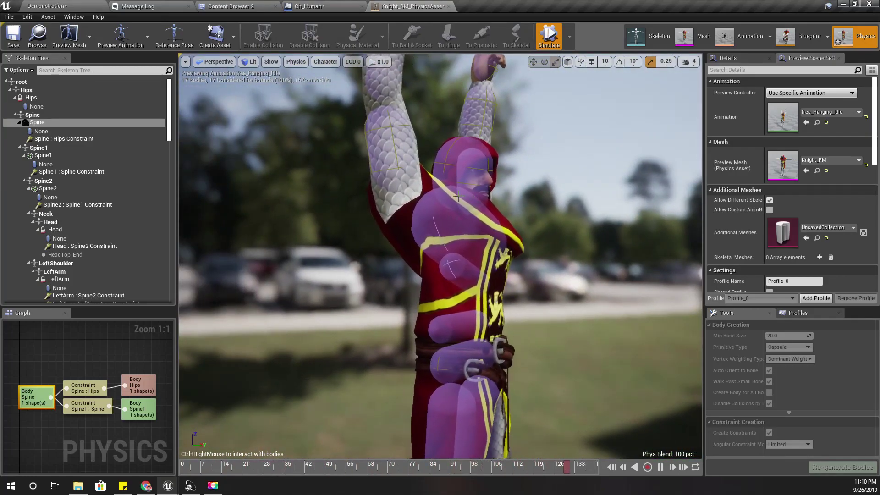
left_click(549, 36)
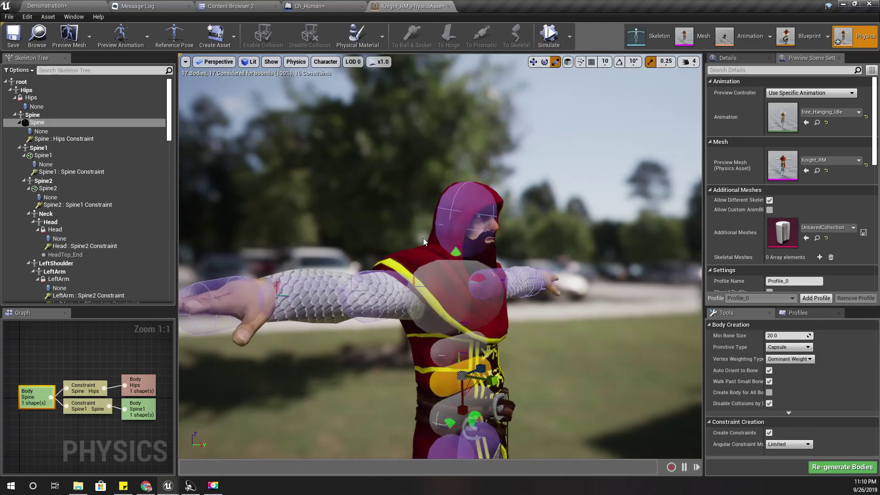
Select the RightArm and LeftArm bodies together and set their Physics Type to Simulated.
left_click(385, 293)
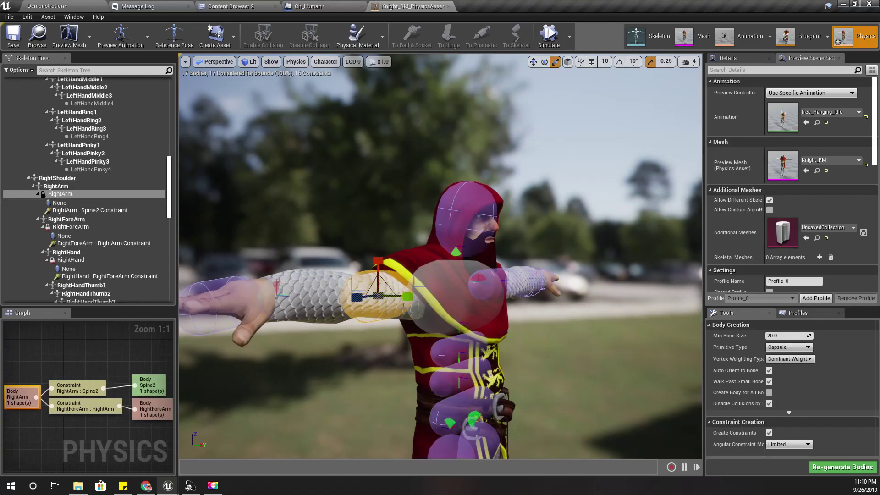
left_click(508, 286, "ctrl")
right_click_drag(527, 312, 538, 312)
key("d")
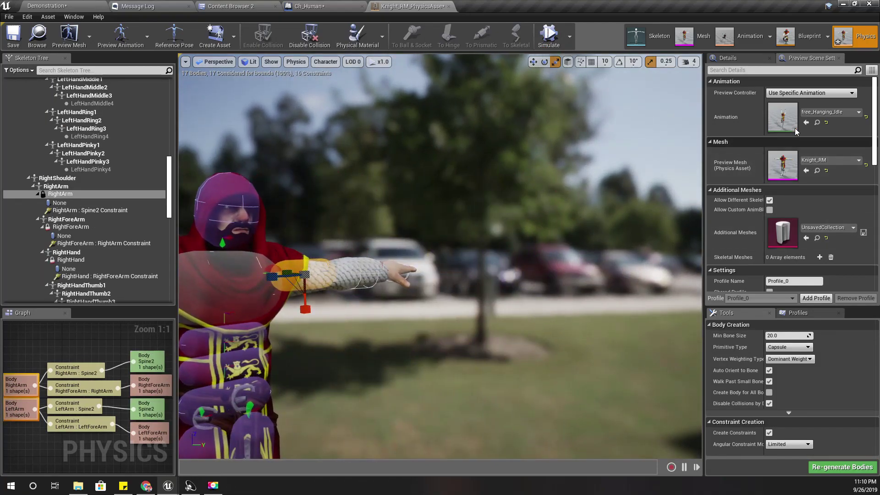
left_click(728, 57)
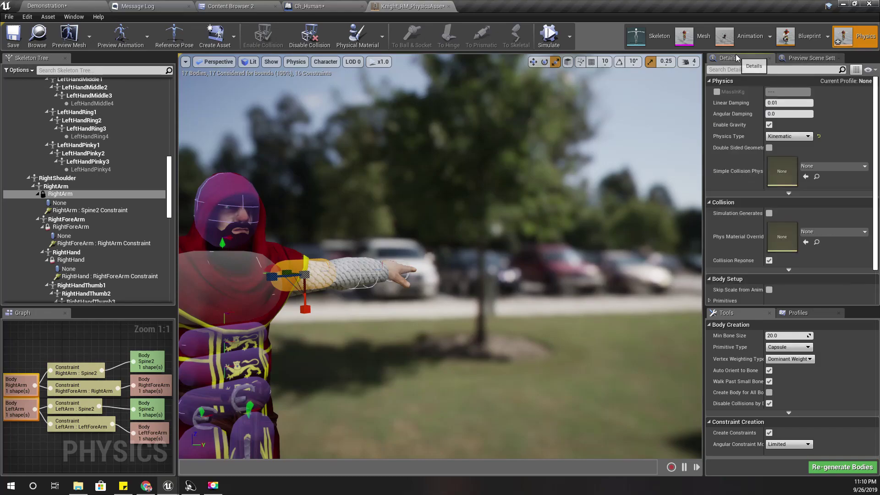
left_click(803, 138)
left_click(784, 160)
right_click_drag(623, 267, 568, 267)
key("s")
key("w")
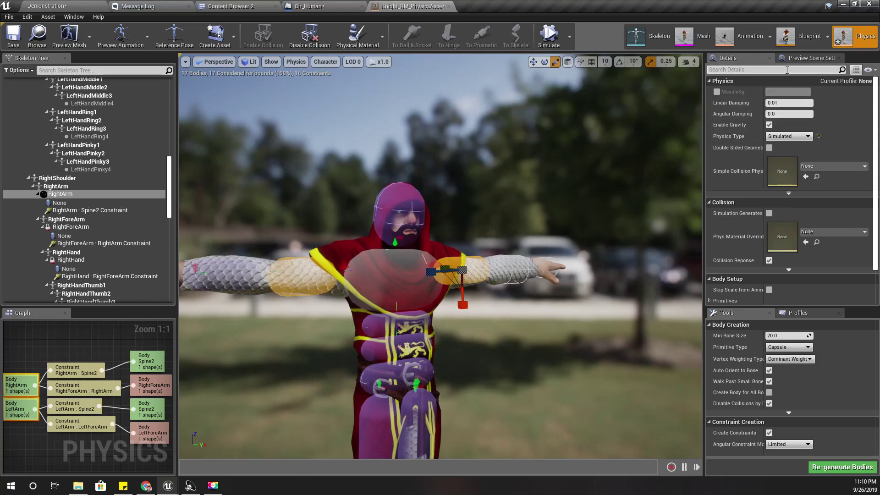
scroll(792, 191, "down", 2)
scroll(793, 190, "up", 2)
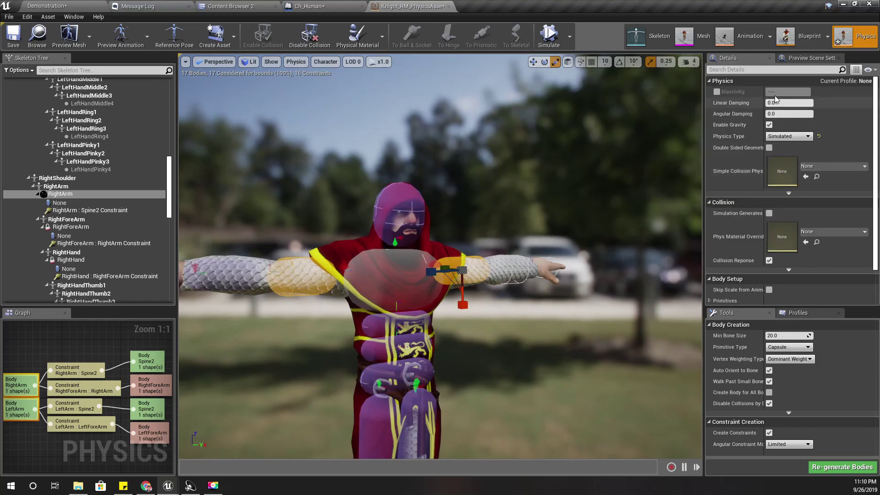
Reload free_Hanging_Idle by way of Fast_Run, simulate the knight with both upper arms set to Simulated, and stop the simulation.
left_click(789, 59)
left_click(829, 112)
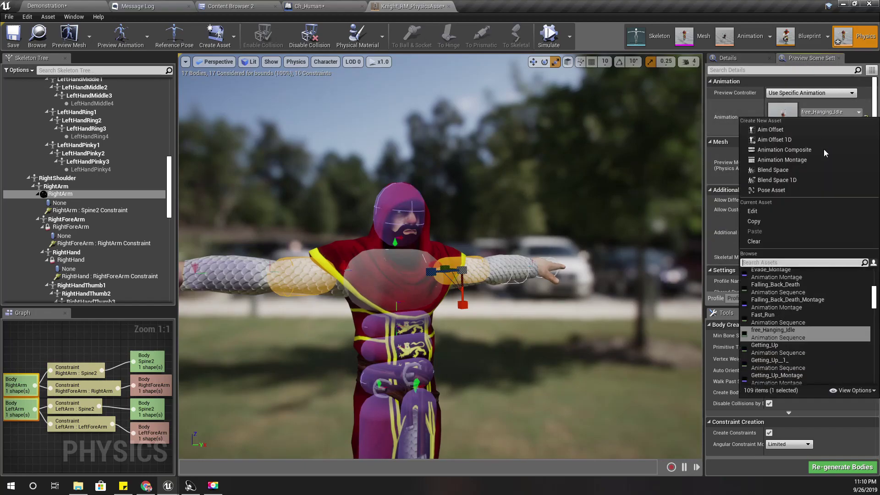
left_click(764, 316)
left_click(829, 112)
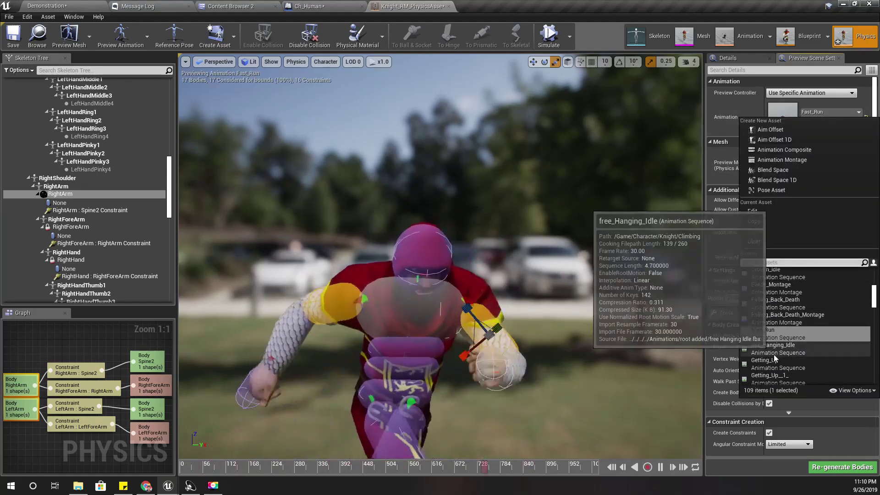
left_click(773, 346)
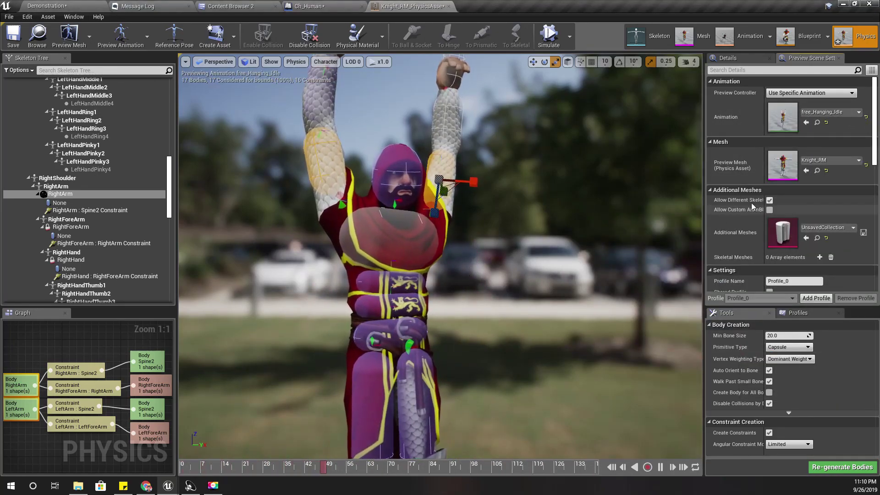
left_click(549, 37)
right_click_drag(477, 193, 450, 243)
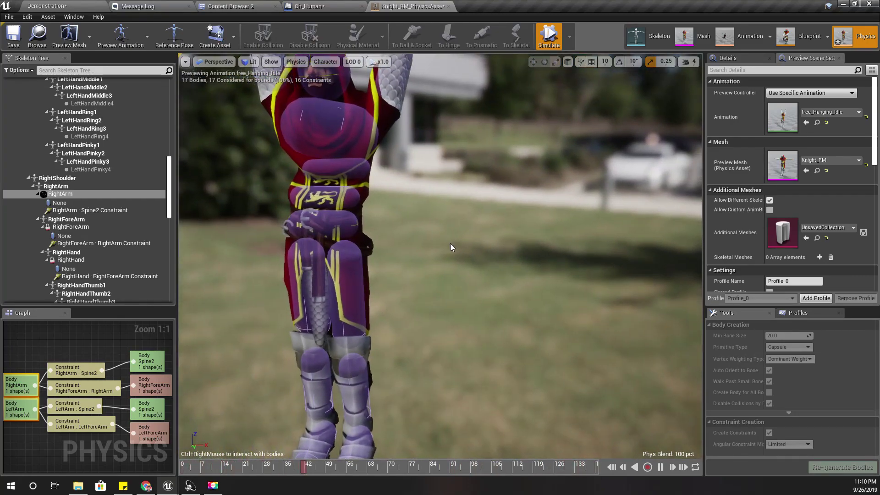
left_click(549, 37)
left_click(324, 165, "ctrl")
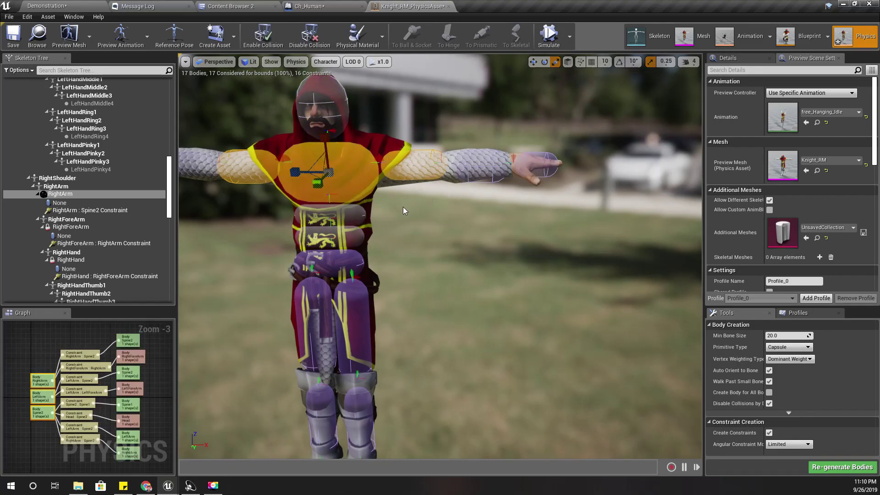
left_click(315, 250, "ctrl")
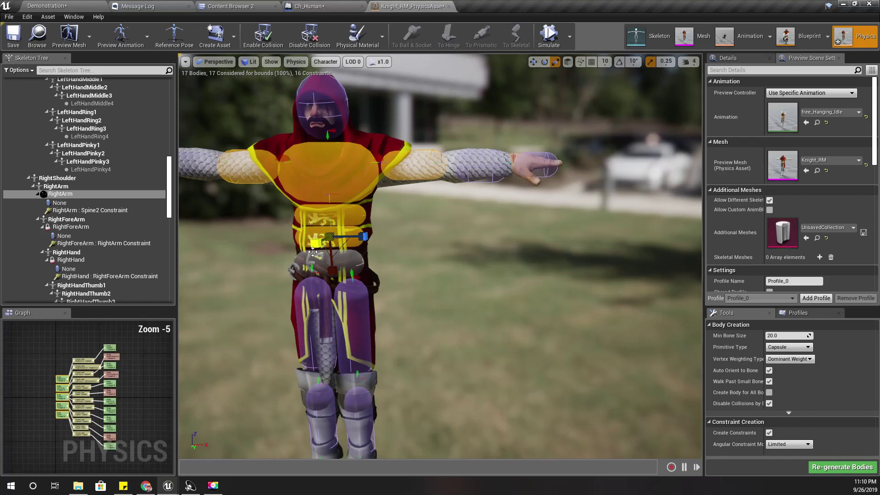
left_click(344, 258, "ctrl")
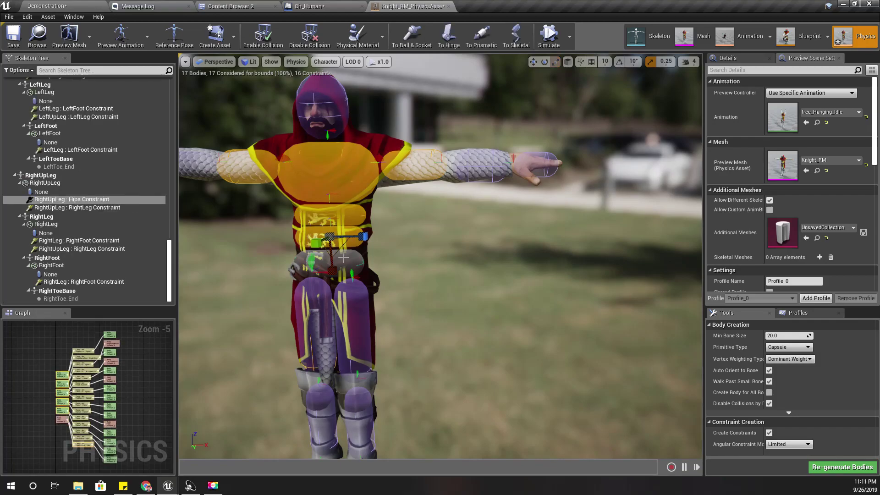
left_click(319, 261, "ctrl")
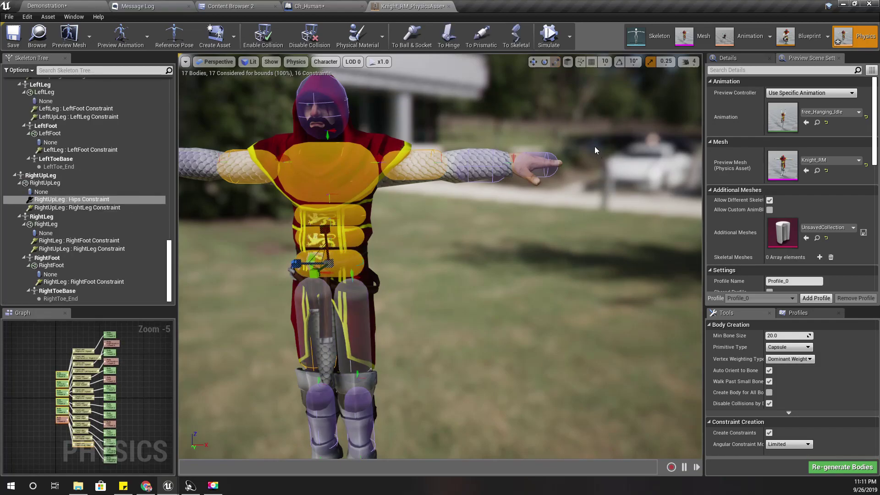
left_click(728, 55)
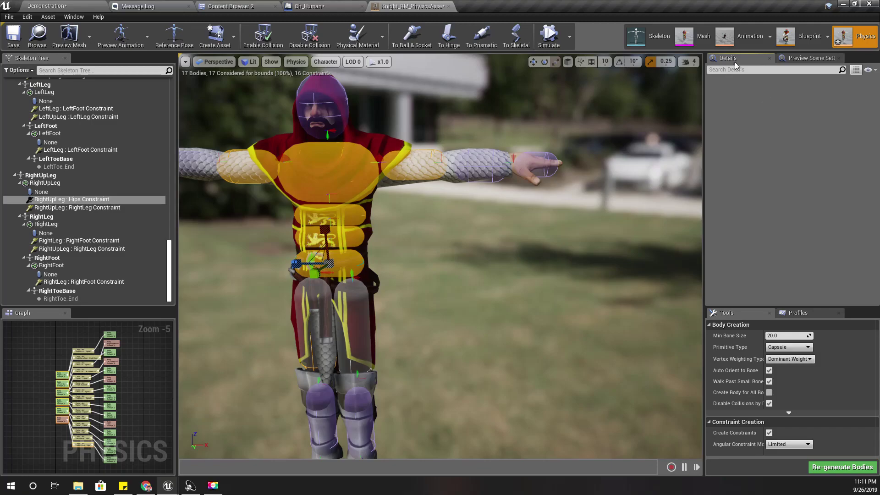
left_click(330, 264)
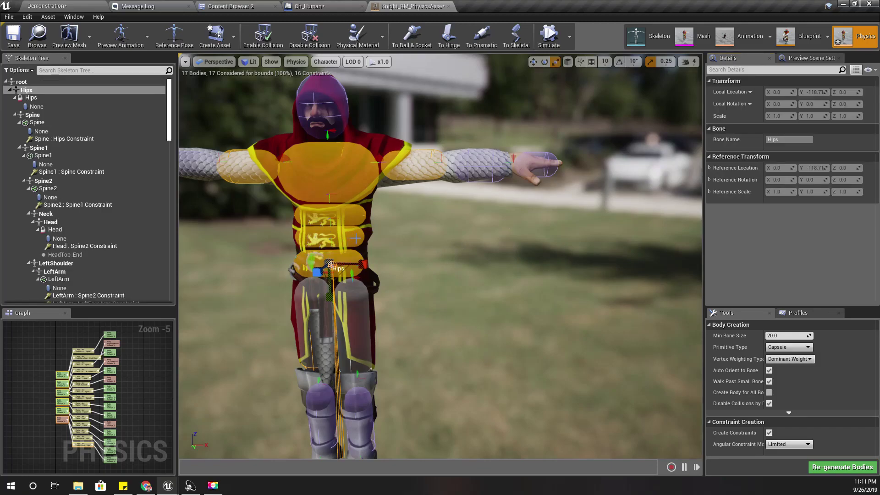
Select the Hips, Spine, Spine1, Spine2 and both upper arm bodies and set their Physics Type to Default.
left_click(330, 264)
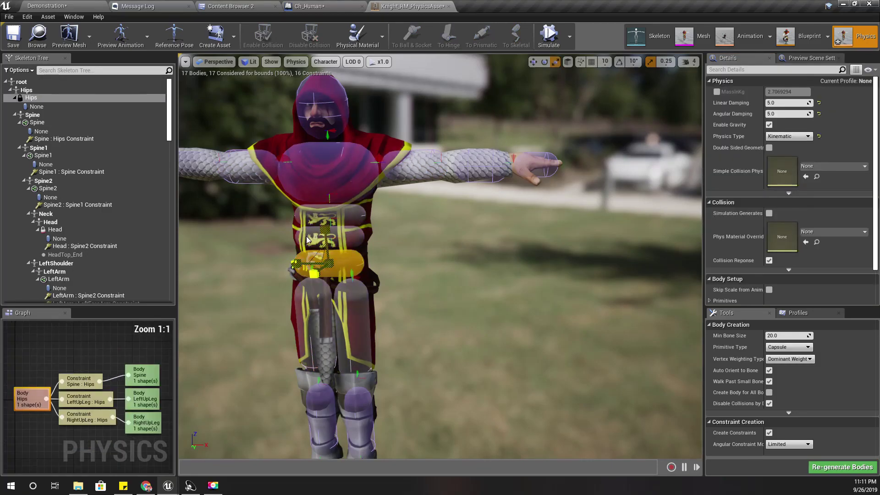
left_click(305, 214, "ctrl")
left_click(306, 214, "ctrl")
left_click(295, 172, "ctrl")
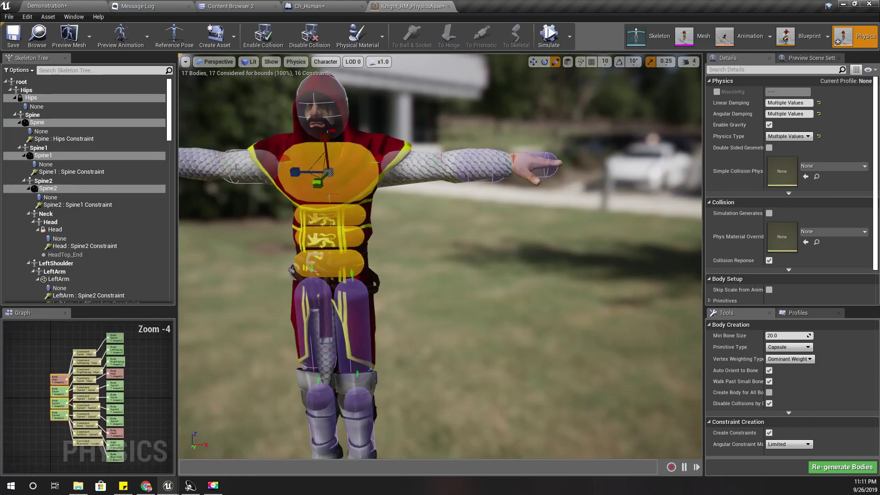
left_click(207, 166, "ctrl")
left_click(411, 158, "ctrl")
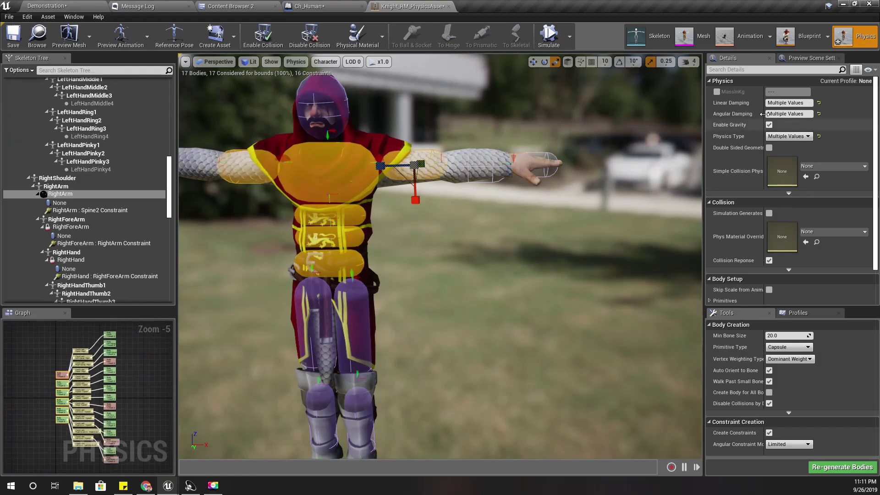
left_click(787, 136)
left_click(779, 146)
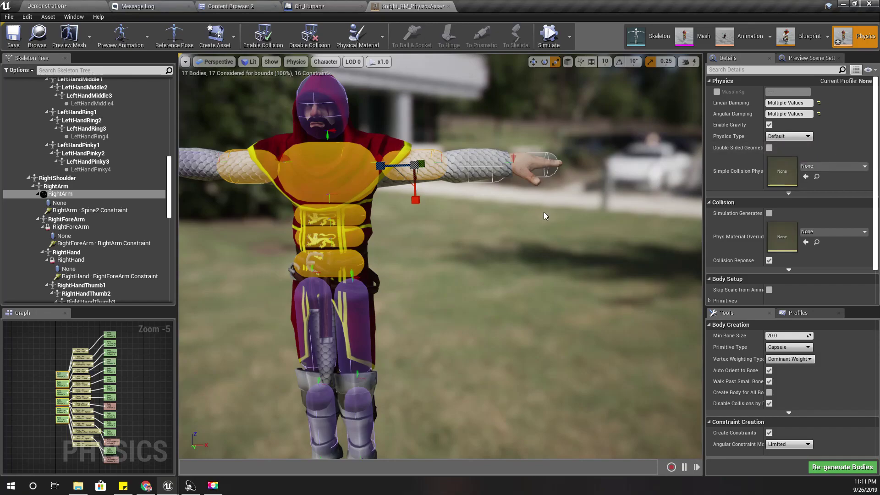
Reload free_Hanging_Idle by way of Fast_Run and test the simulation with the torso and upper arm bodies set to Default.
right_click_drag(497, 244, 497, 192)
right_click_drag(465, 285, 465, 285)
key("w")
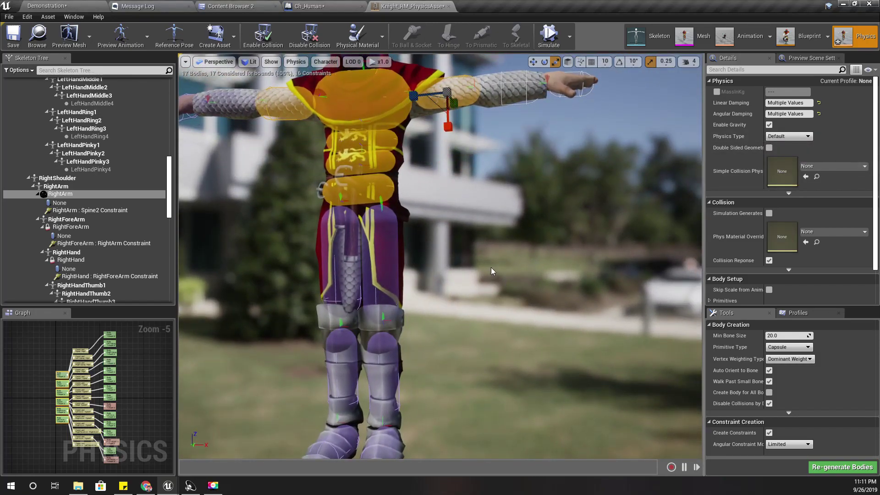
left_click(796, 60)
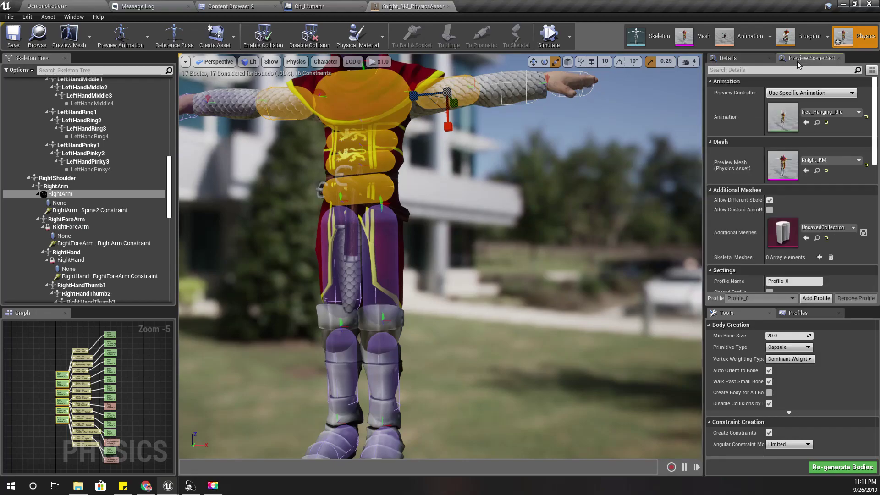
left_click(829, 112)
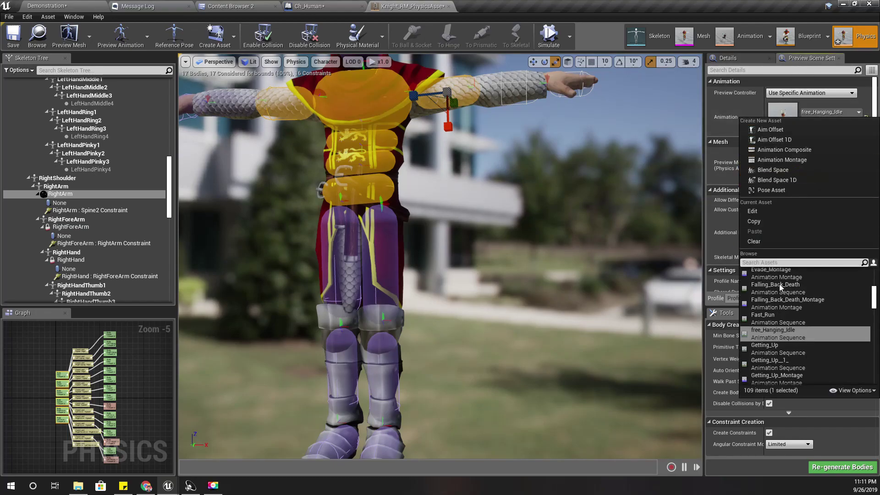
left_click(785, 317)
left_click(829, 112)
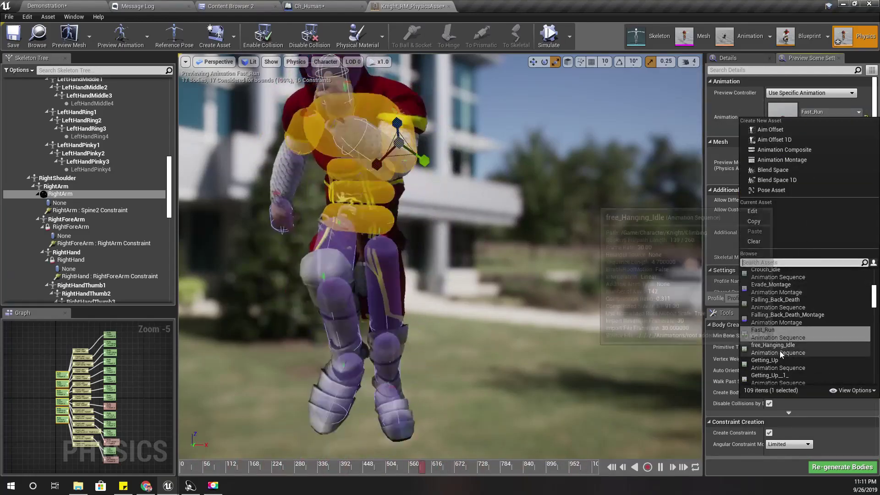
left_click(776, 351)
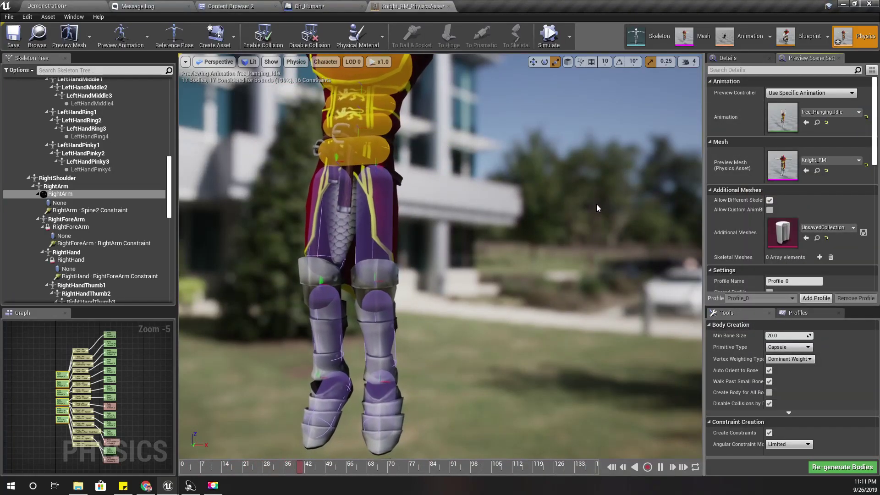
left_click(548, 39)
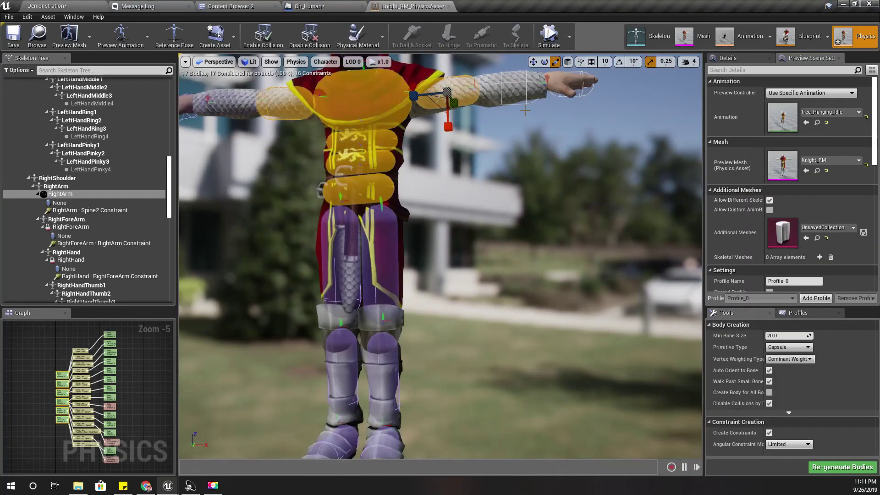
Set the Physics Type of the knight's Hips body to Kinematic.
scroll(522, 181, "up", 2)
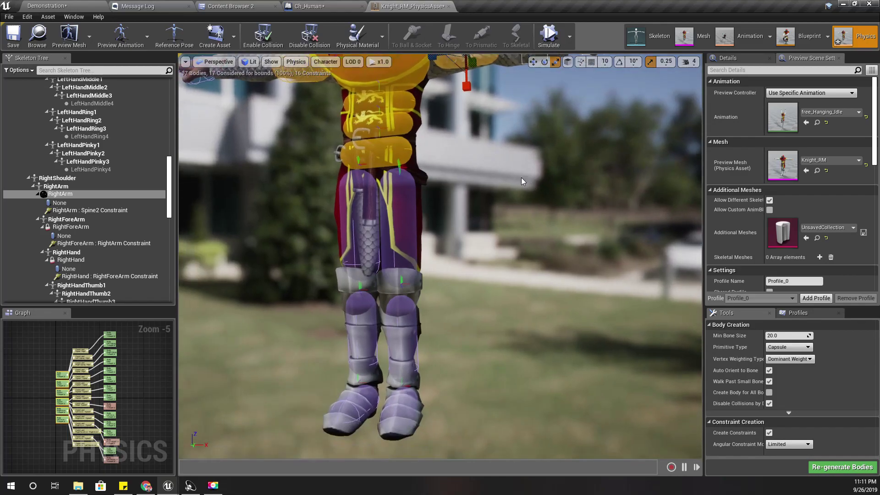
left_click(381, 151)
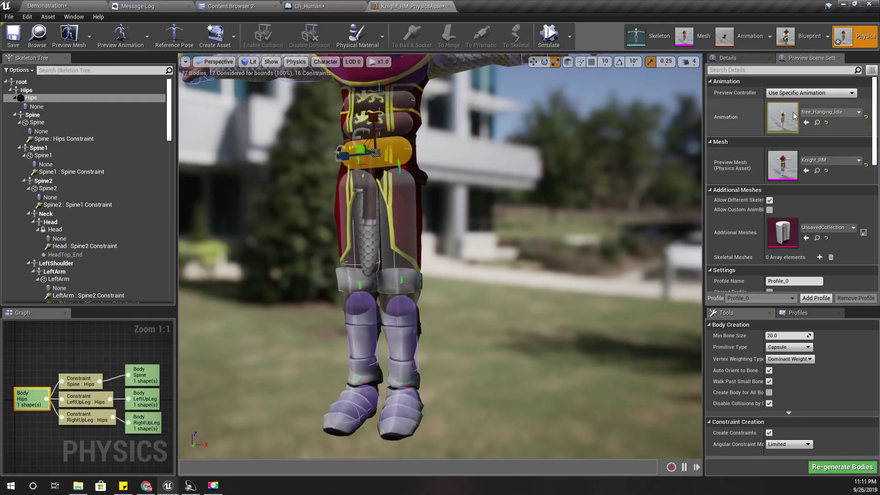
left_click(784, 136)
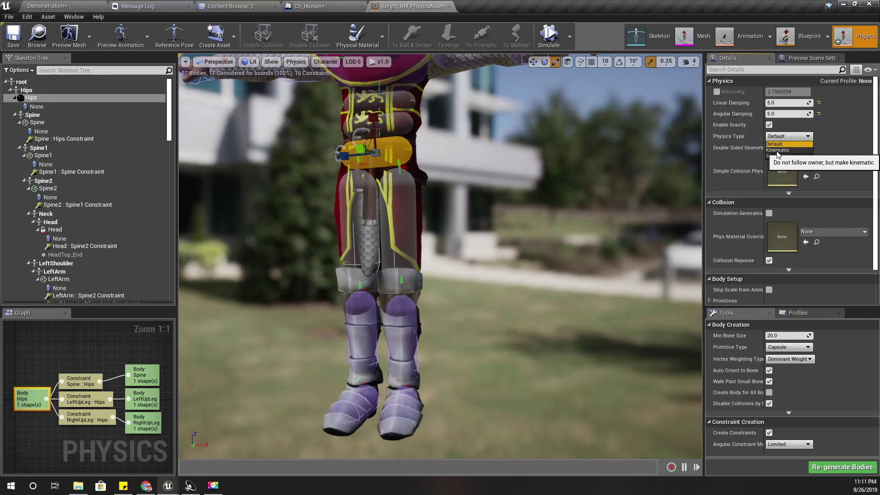
left_click(777, 150)
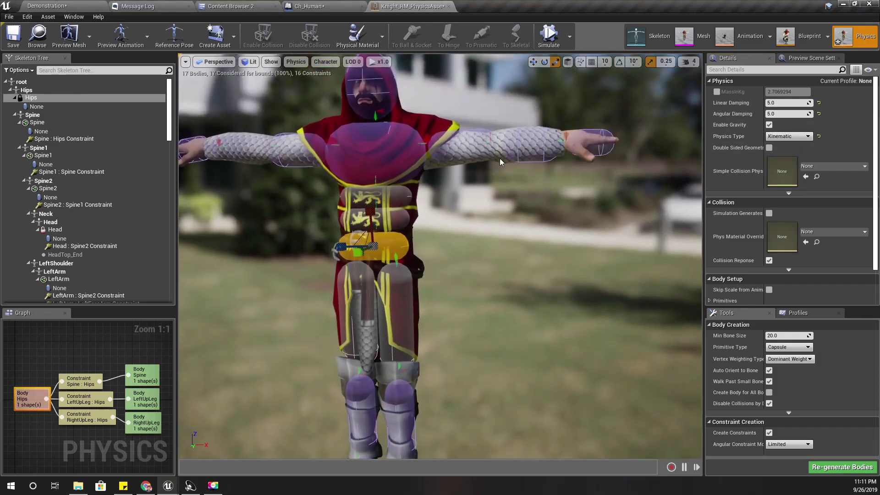
Select the RightArm, LeftArm, Spine2, Spine1 and Spine bodies together and set their Physics Type to Kinematic.
left_click(293, 147)
left_click(371, 151, "ctrl")
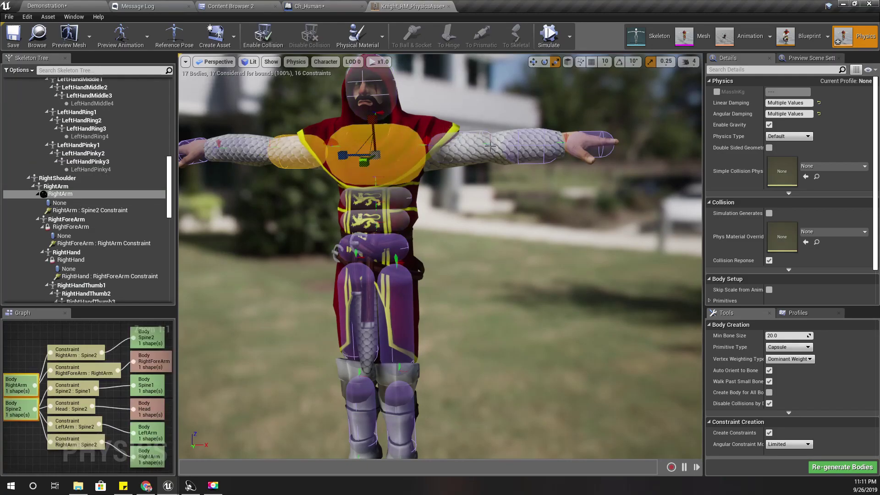
left_click(471, 144, "ctrl")
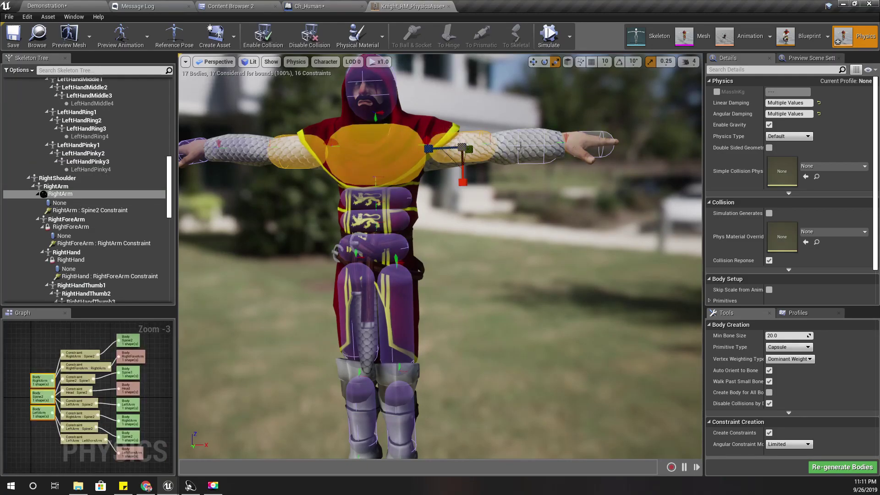
left_click(506, 143, "ctrl")
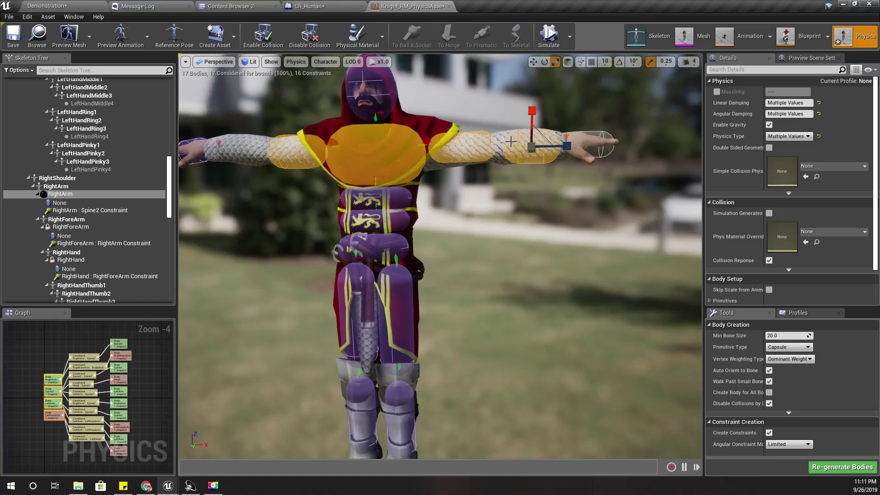
left_click(509, 141, "ctrl")
left_click(386, 220, "ctrl")
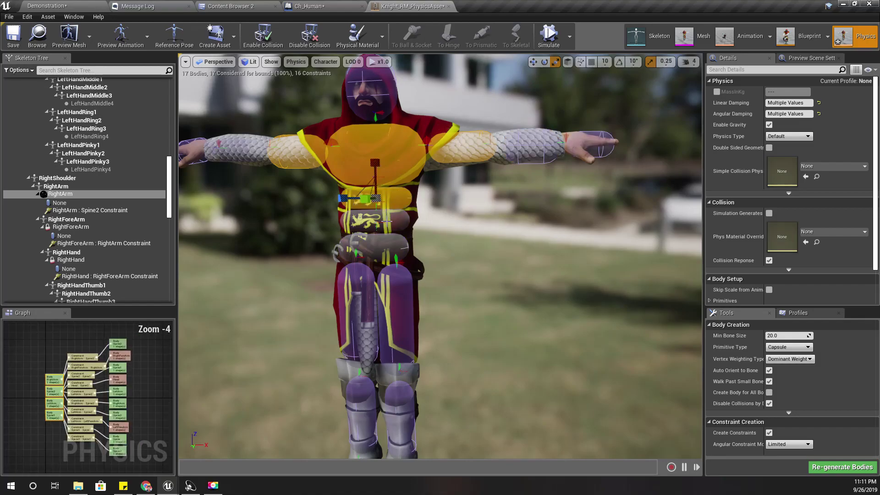
left_click(386, 221, "ctrl")
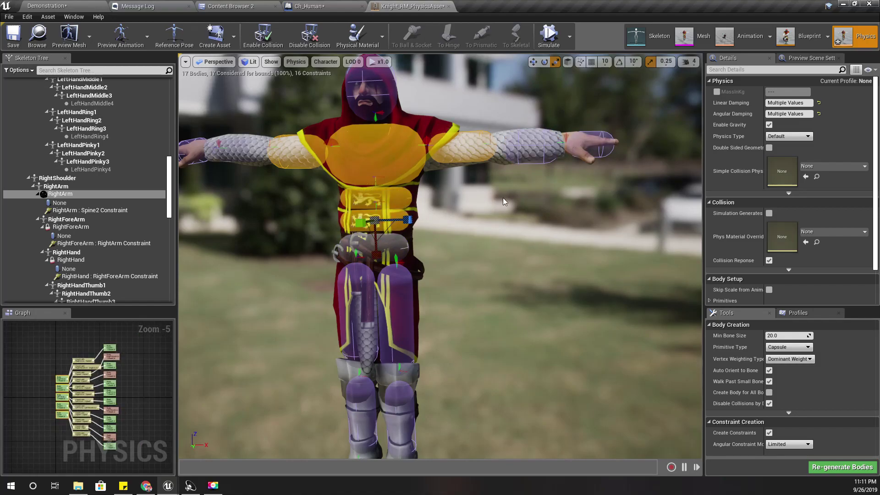
left_click(788, 136)
left_click(779, 152)
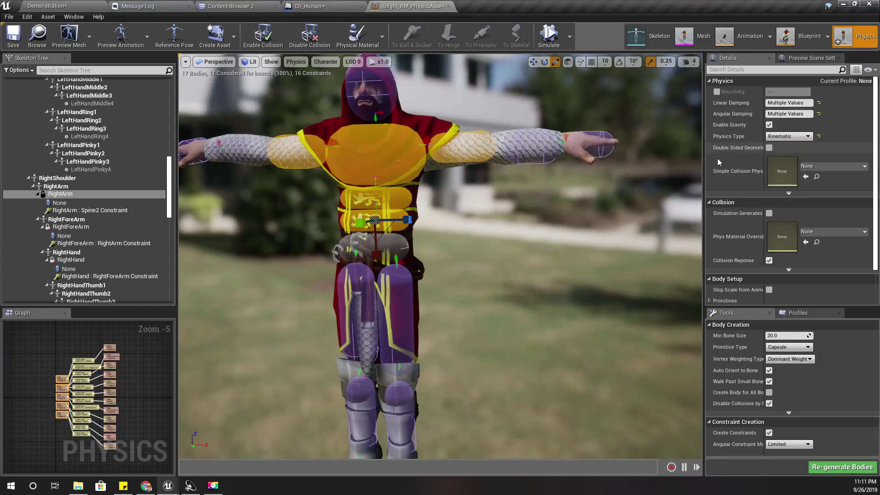
Reload the free_Hanging_Idle preview animation by way of Falling_Back_Death_Montage.
left_click(810, 57)
left_click(828, 112)
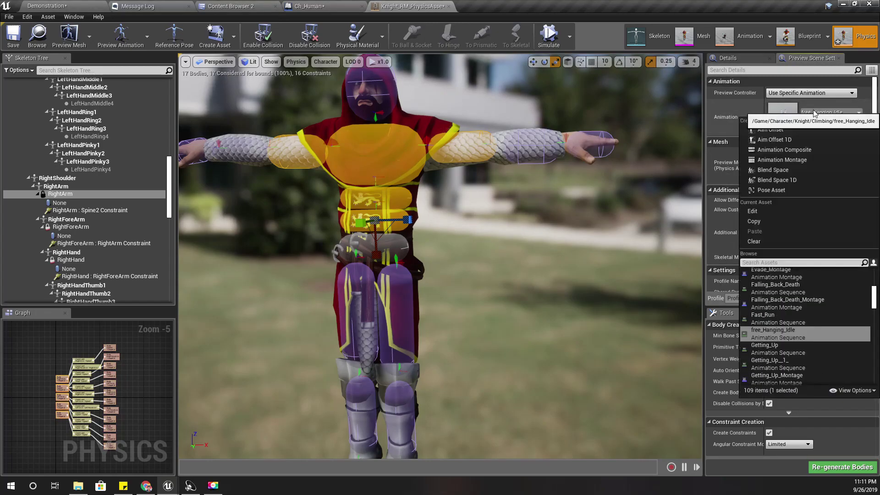
left_click(768, 301)
left_click(828, 112)
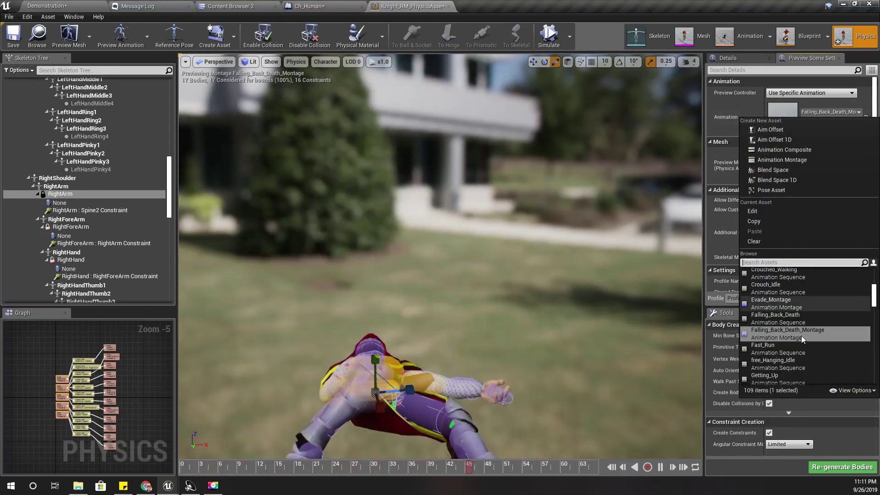
left_click(779, 361)
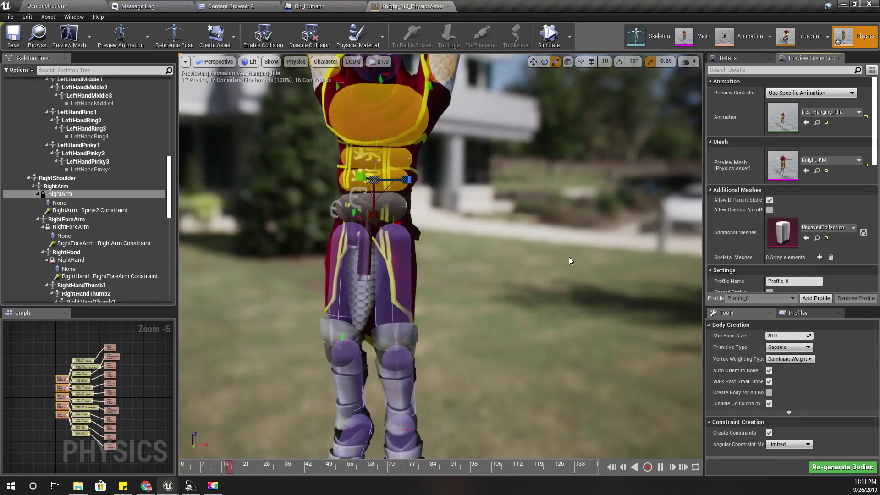
Run the physics simulation and pull the hanging knight's lower body several times to test how it swings.
left_click(551, 39)
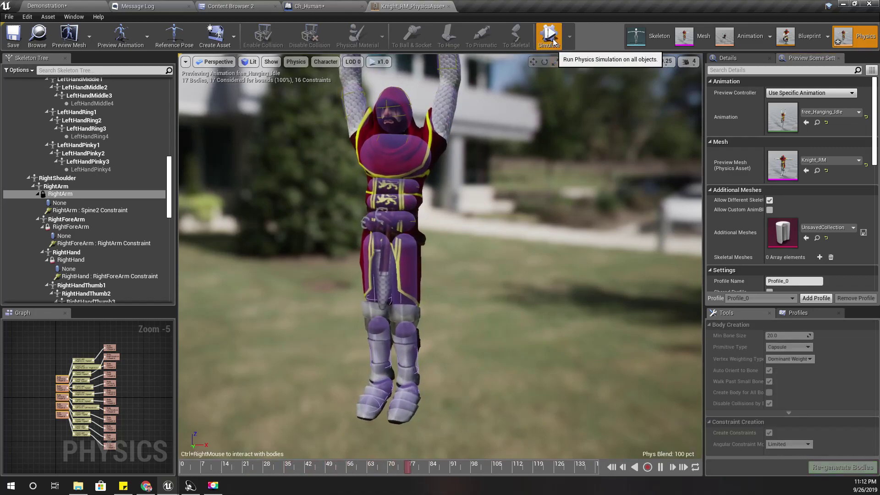
right_click_drag(368, 247, 304, 240, "ctrl")
right_click_drag(404, 256, 357, 273, "ctrl")
right_click_drag(394, 221, 291, 200, "ctrl")
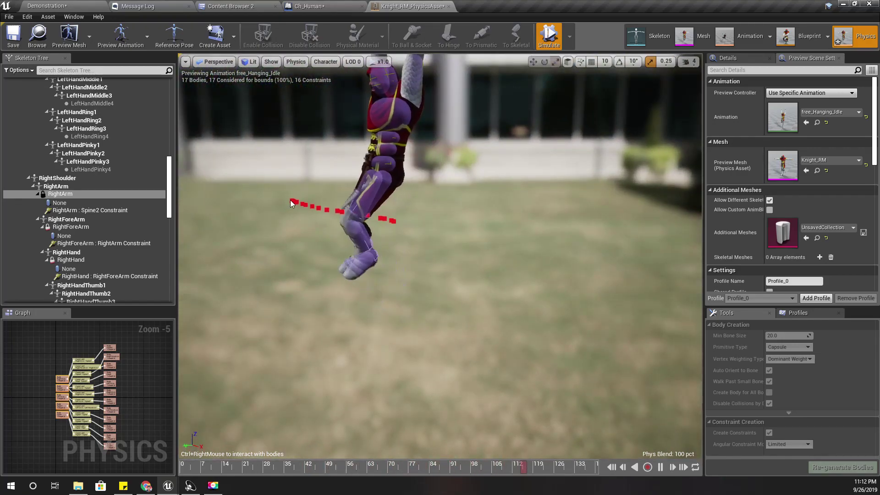
right_click_drag(370, 199, 282, 180, "ctrl")
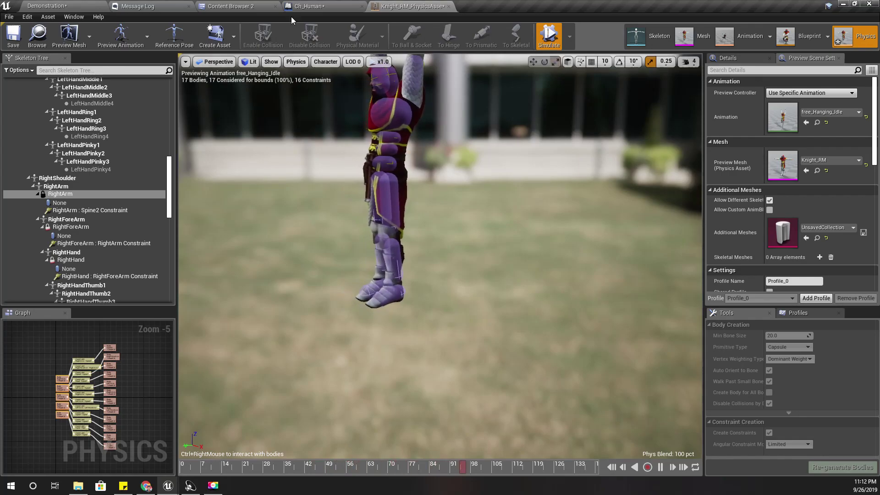
Play the Demonstration level in full screen and have the knight jump onto the round tower and climb its knobs.
left_click(300, 6)
left_click(68, 5)
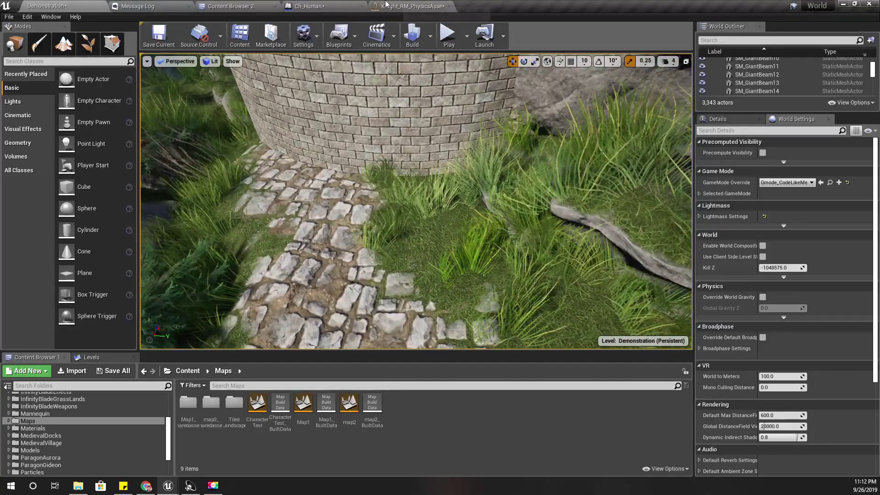
left_click(386, 5)
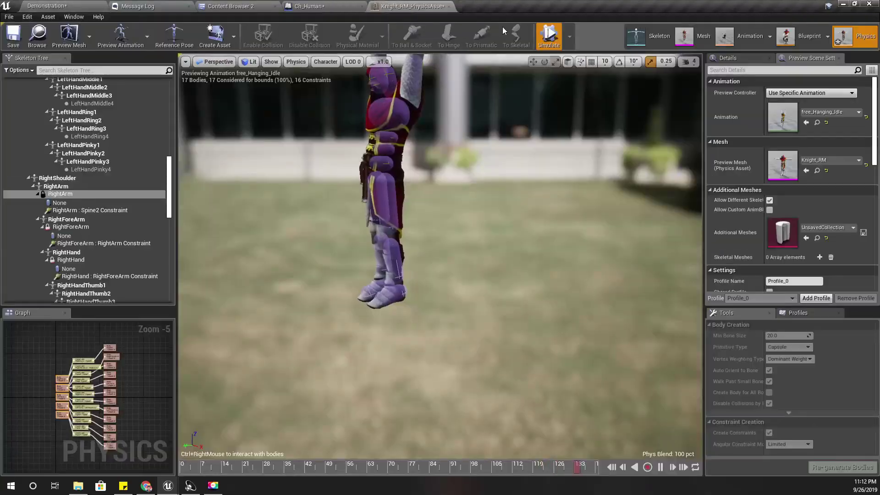
left_click(80, 5)
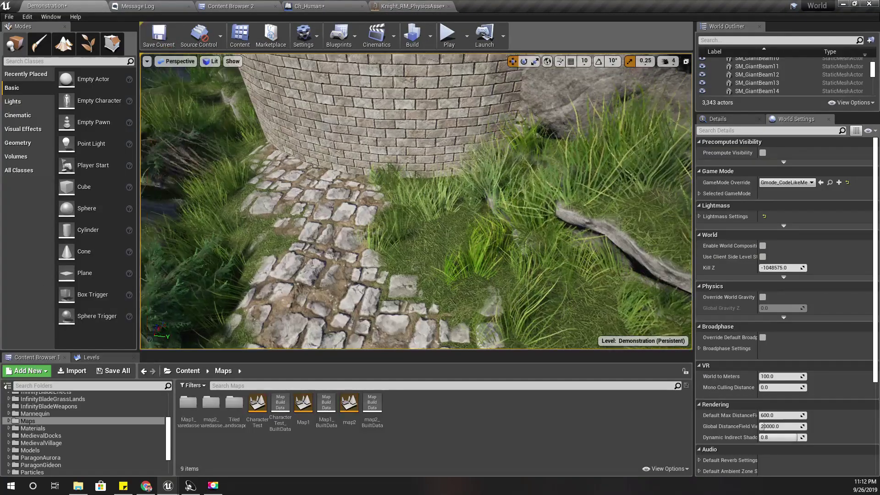
key("F11")
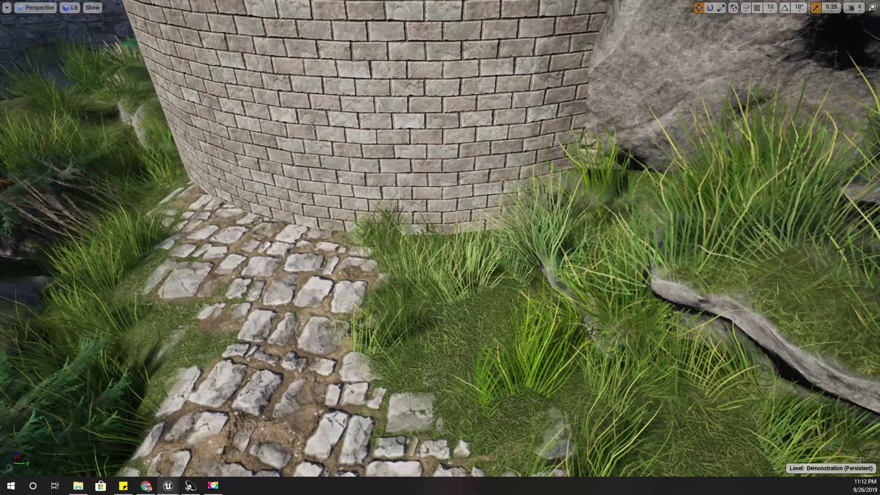
key("alt+p")
key("w")
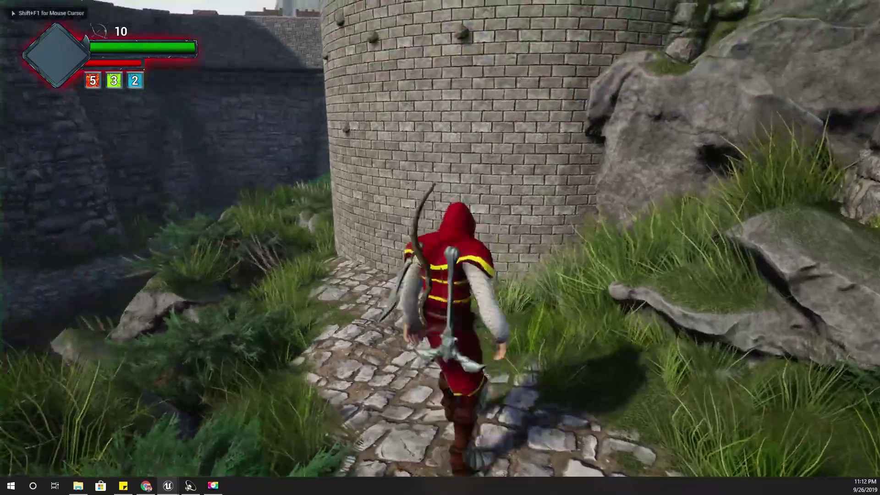
key("space")
key("w")
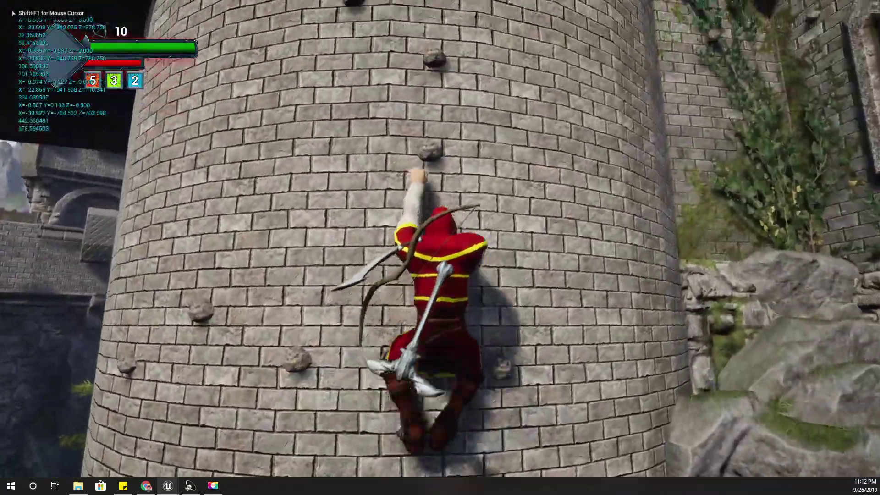
key("w")
key("a")
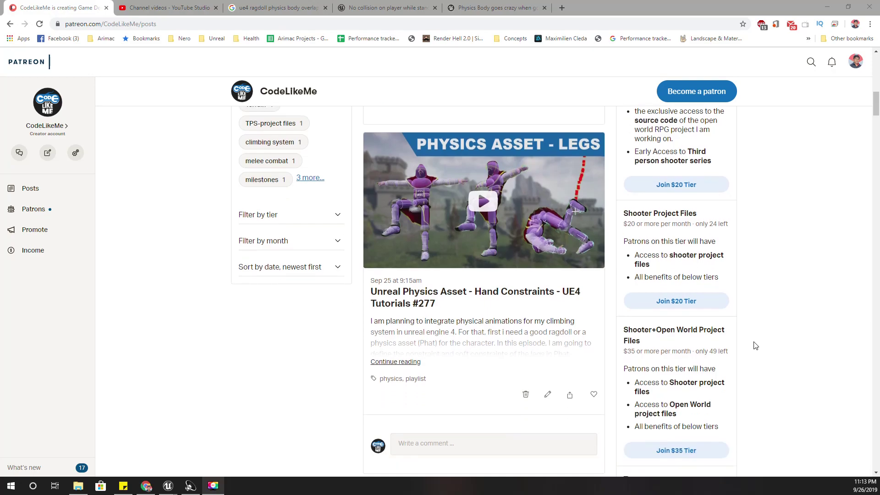
Review the "Project files update - Ragdoll" post and membership tiers on the CodeLikeMe Patreon page, and make the browser full screen.
left_click_drag(876, 136, 878, 96)
scroll(501, 351, "up", 15)
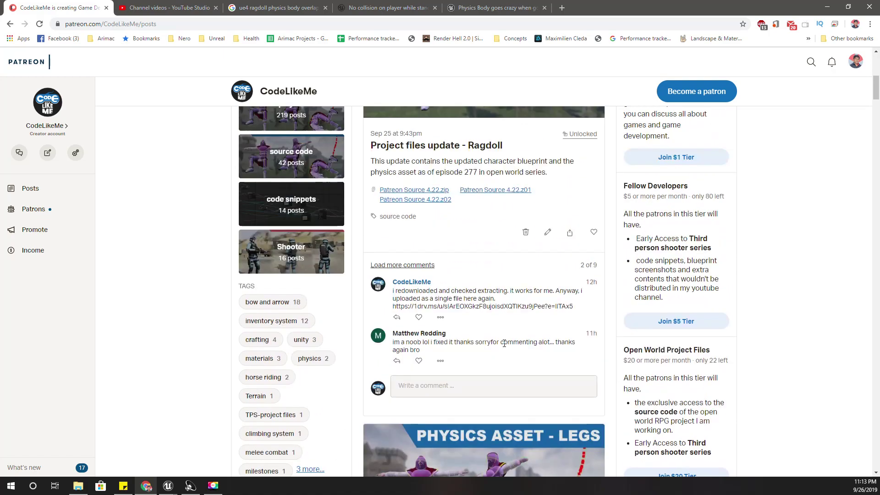
scroll(601, 334, "down", 4)
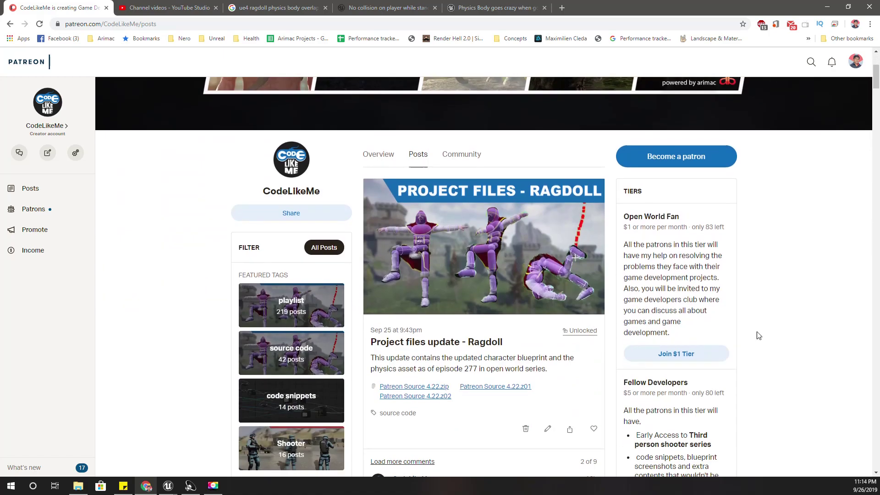
scroll(775, 337, "down", 4)
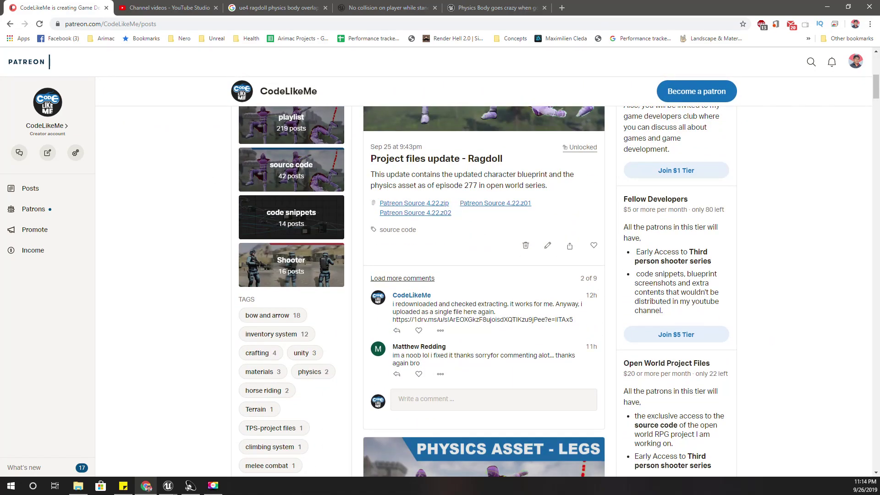
key("F11")
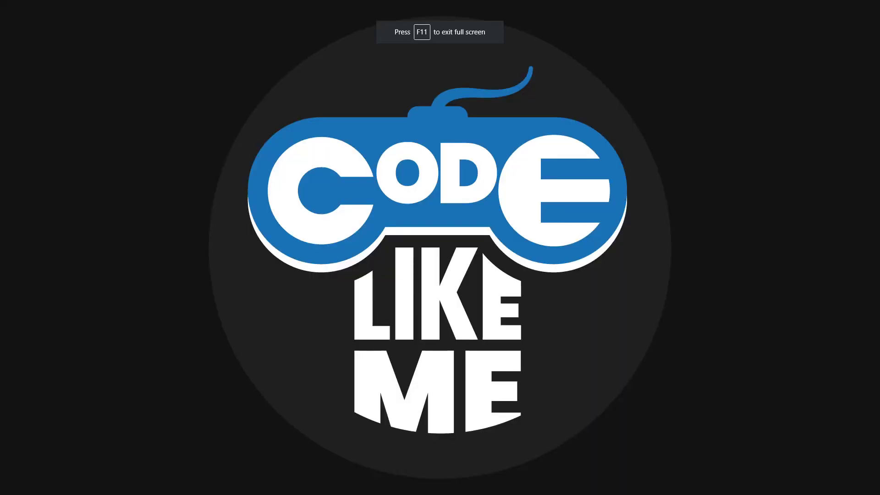